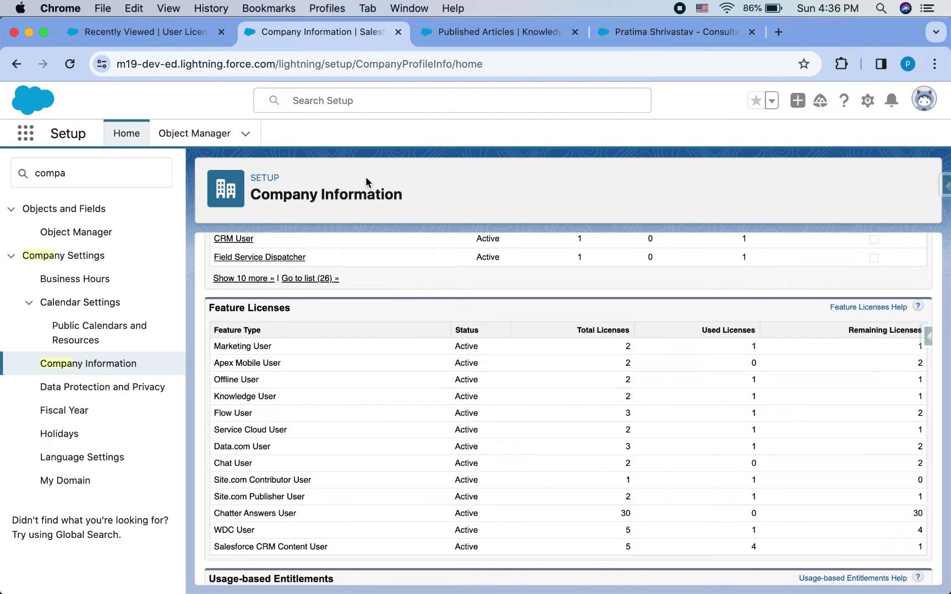
Find the administrator's user record through the setup search and check its Knowledge User setting.
left_click(378, 99)
type("pra")
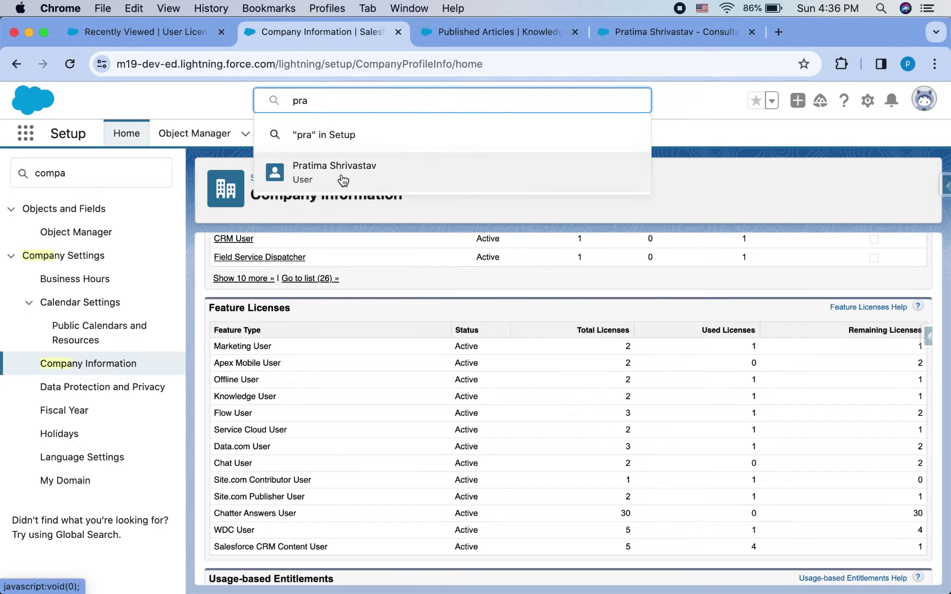
left_click(343, 179)
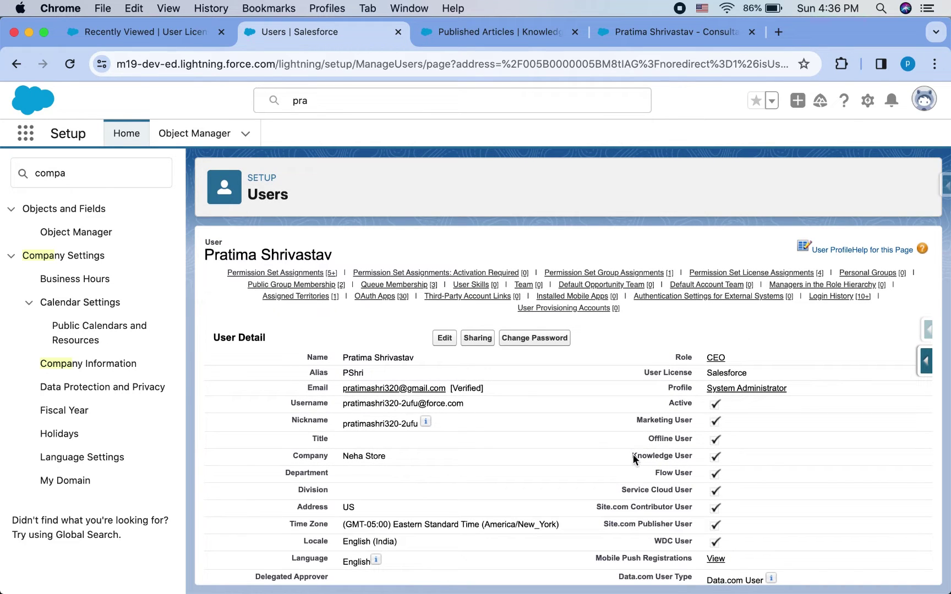
left_click_drag(631, 454, 771, 457)
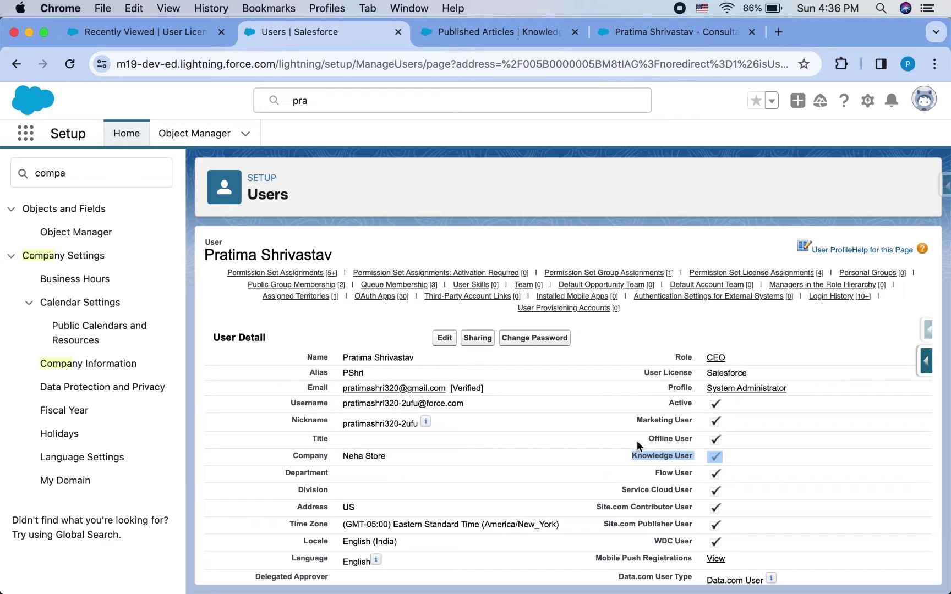
left_click(489, 188)
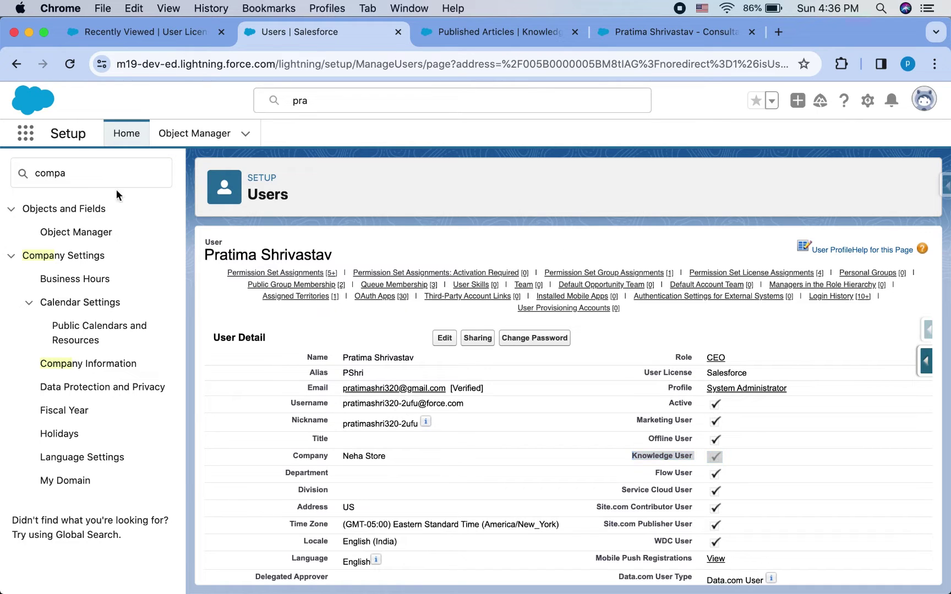
Search the setup tree for "kno" and open the Knowledge Settings page.
left_click(88, 180)
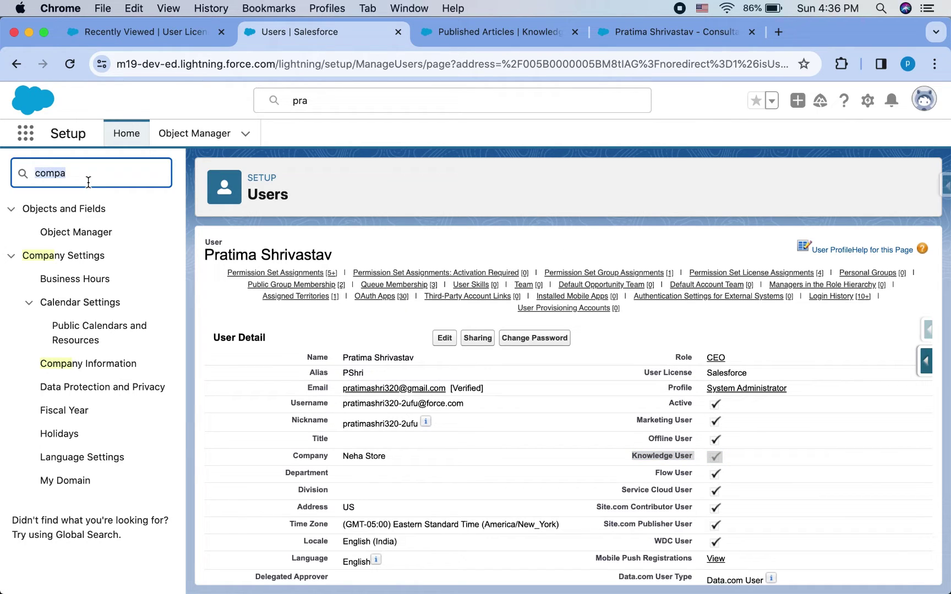
type("kno")
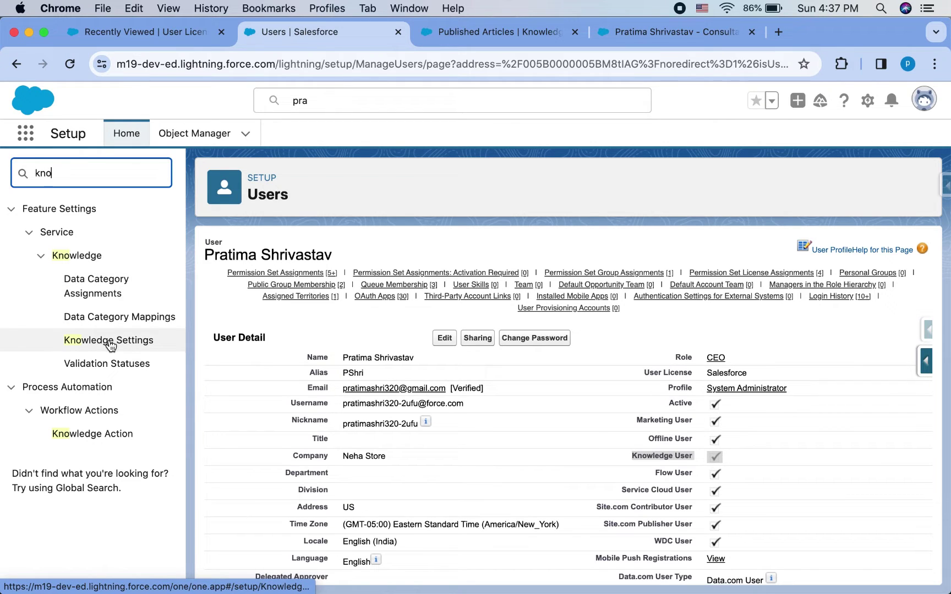
left_click(134, 341)
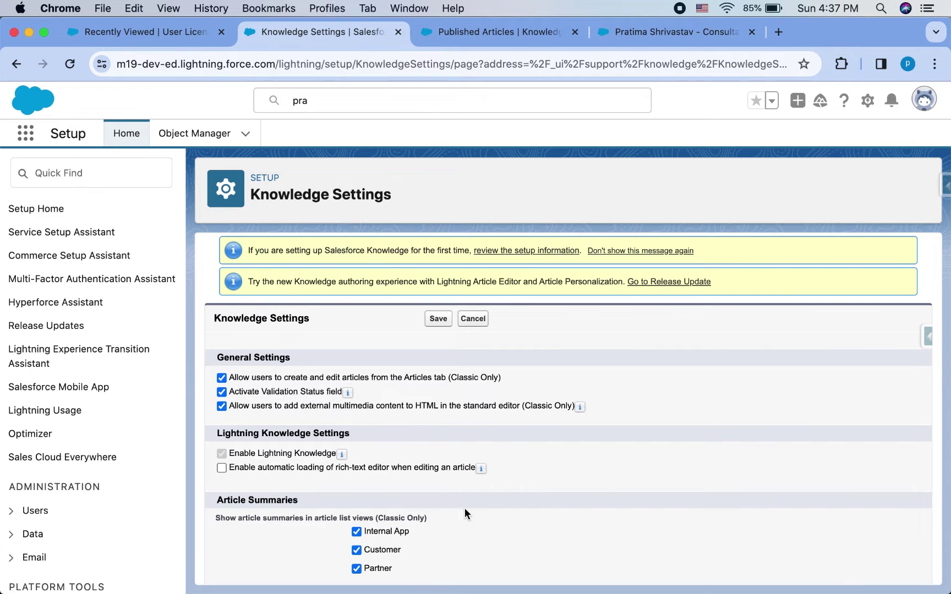
Review the general, Lightning Knowledge, article summary and Knowledge One settings, including the case fields used to find suggested articles.
scroll(455, 518, "down", 5)
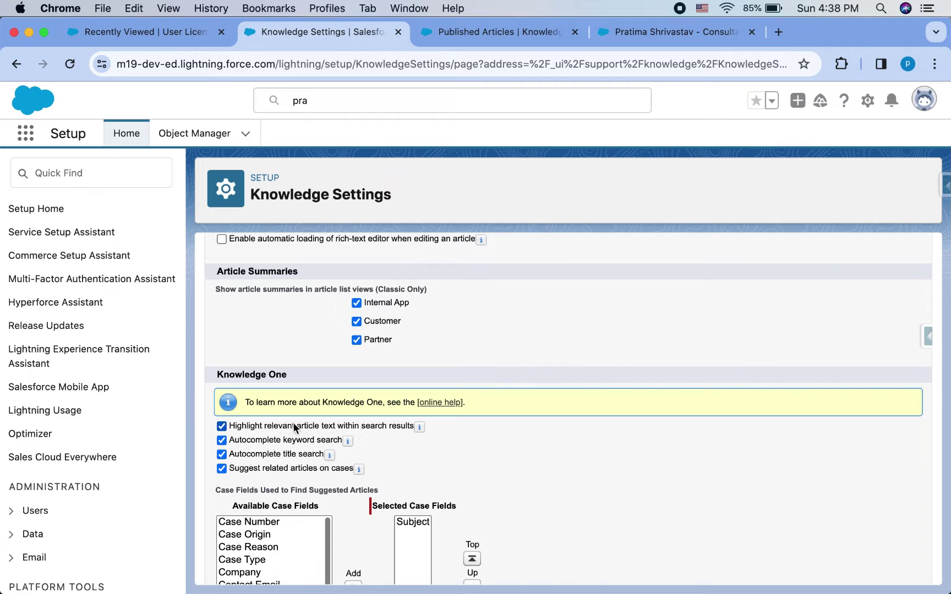
scroll(381, 461, "down", 2)
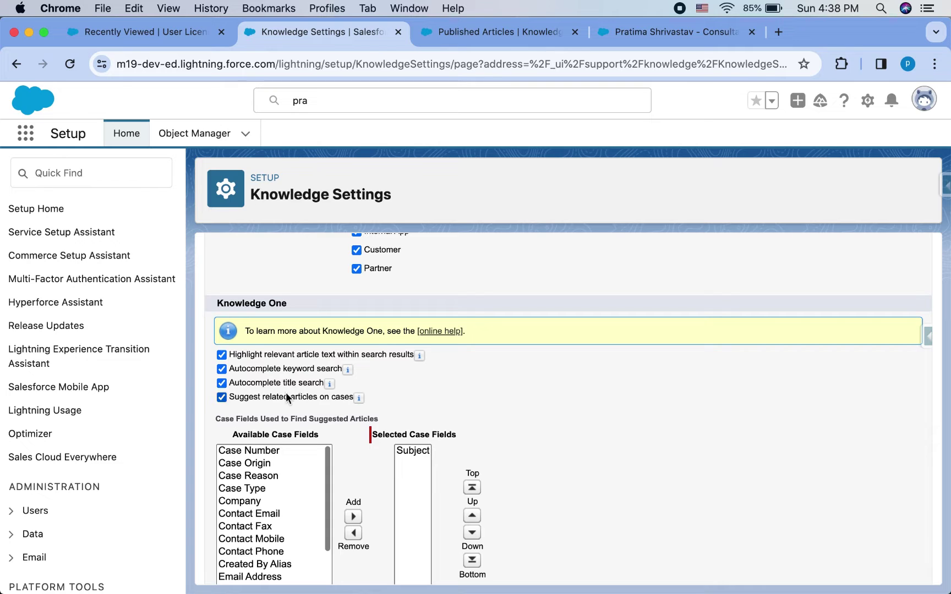
scroll(443, 371, "down", 2)
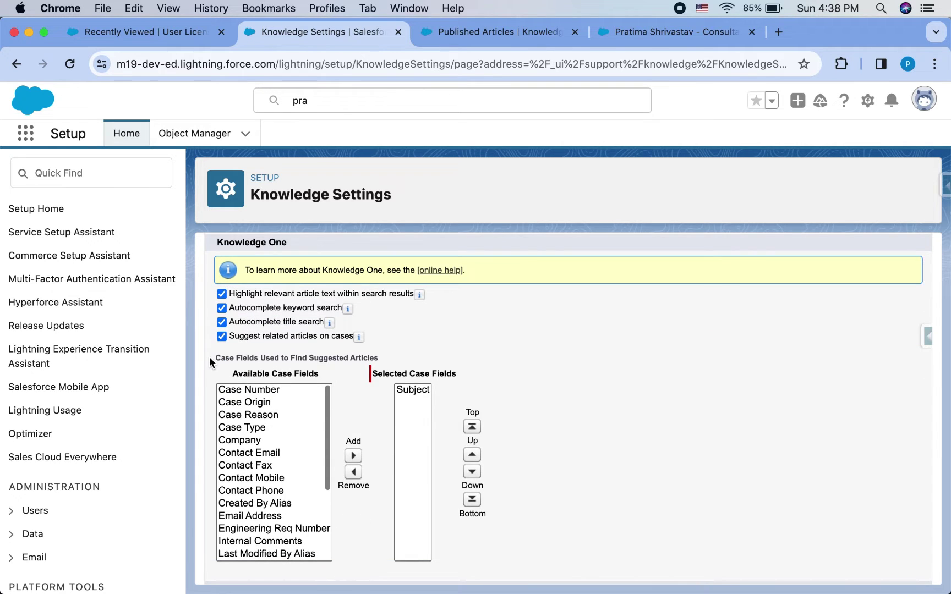
left_click_drag(209, 362, 394, 361)
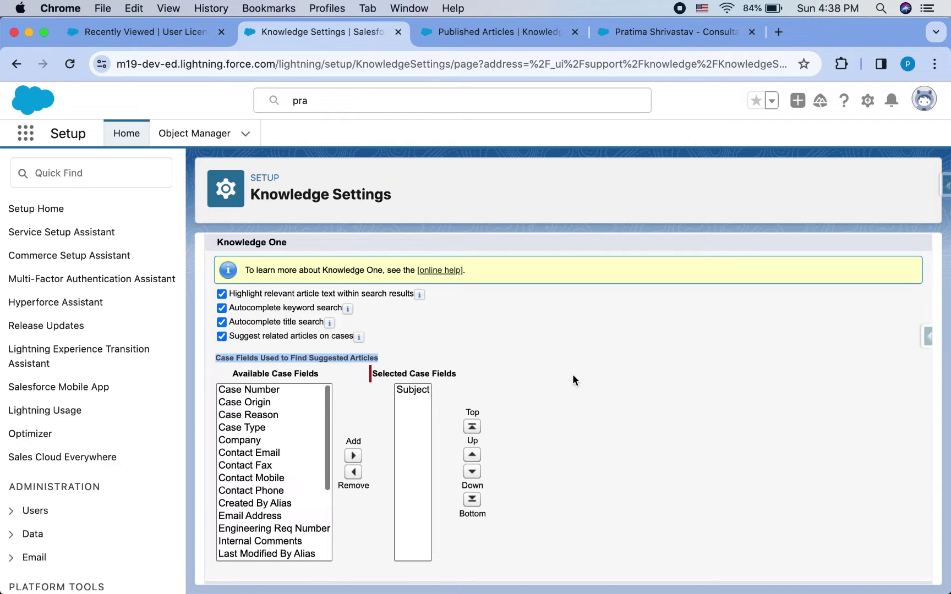
scroll(572, 374, "down", 10)
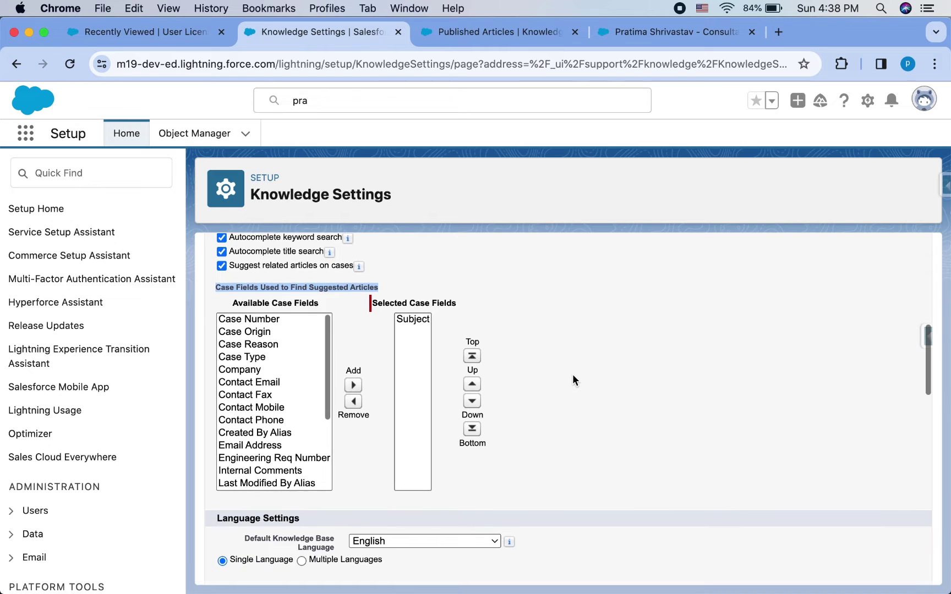
scroll(310, 458, "up", 15)
scroll(310, 462, "down", 2)
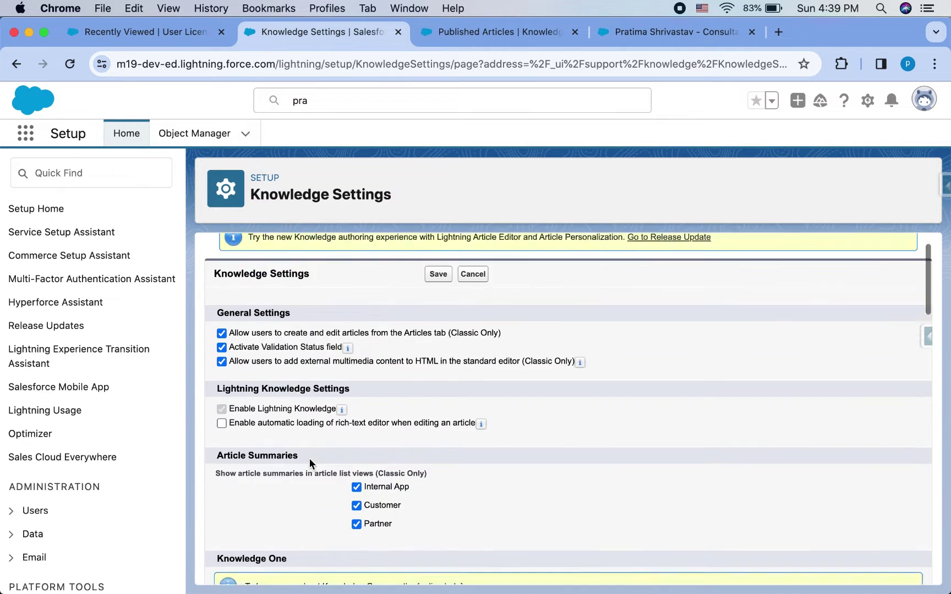
scroll(310, 462, "up", 2)
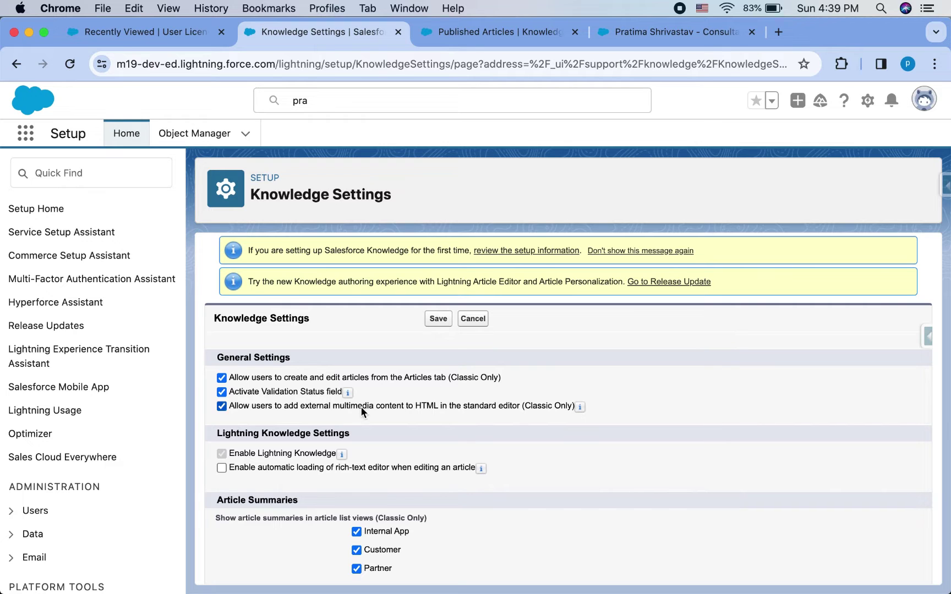
scroll(269, 495, "down", 5)
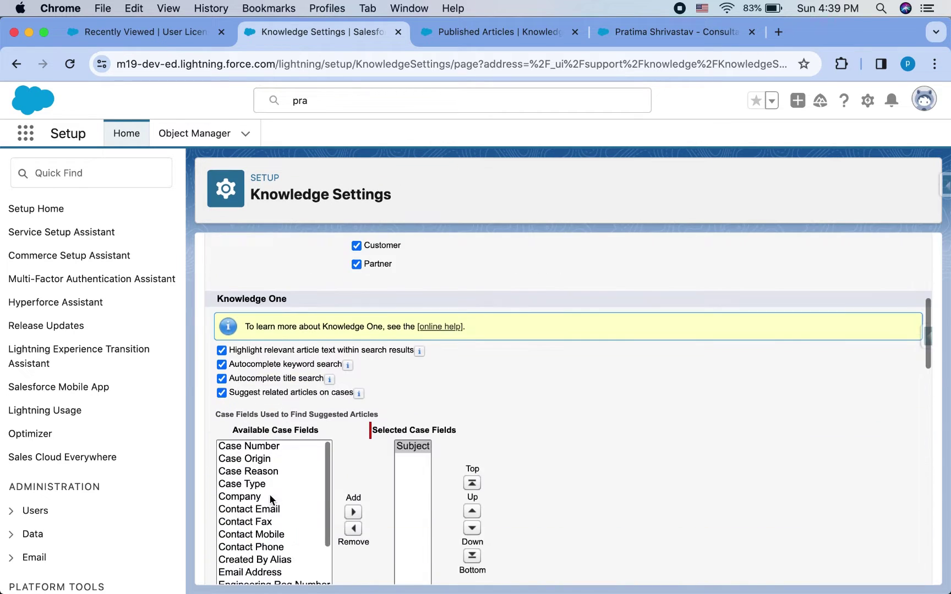
scroll(488, 355, "up", 5)
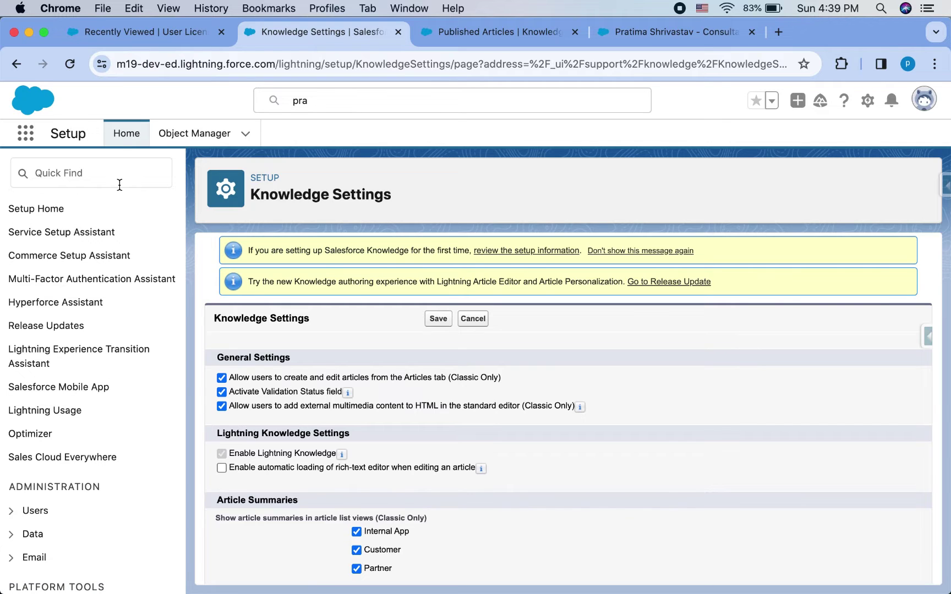
Return to the Sales app and open the Knowledge item by searching the apps and items for "kno".
left_click(178, 31)
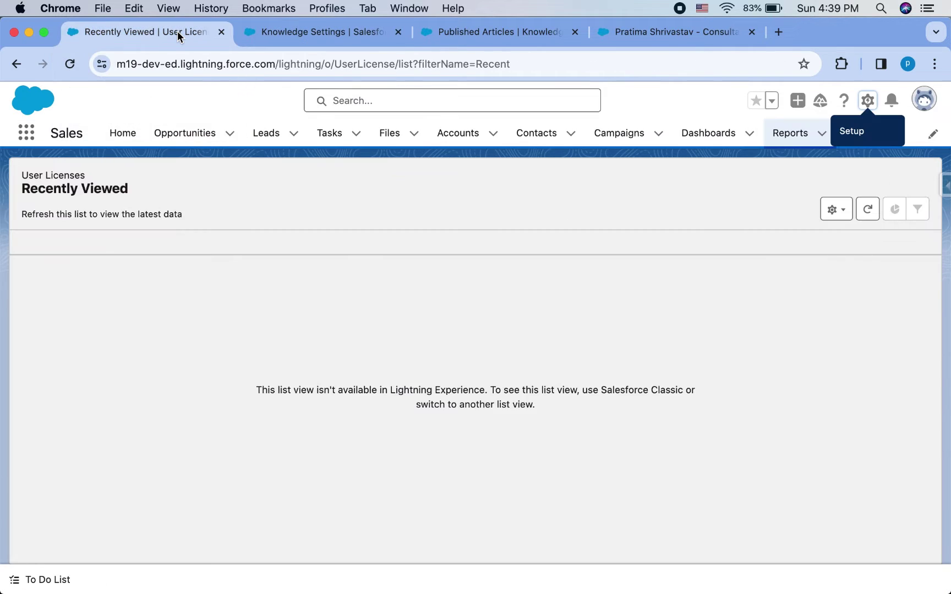
left_click(32, 136)
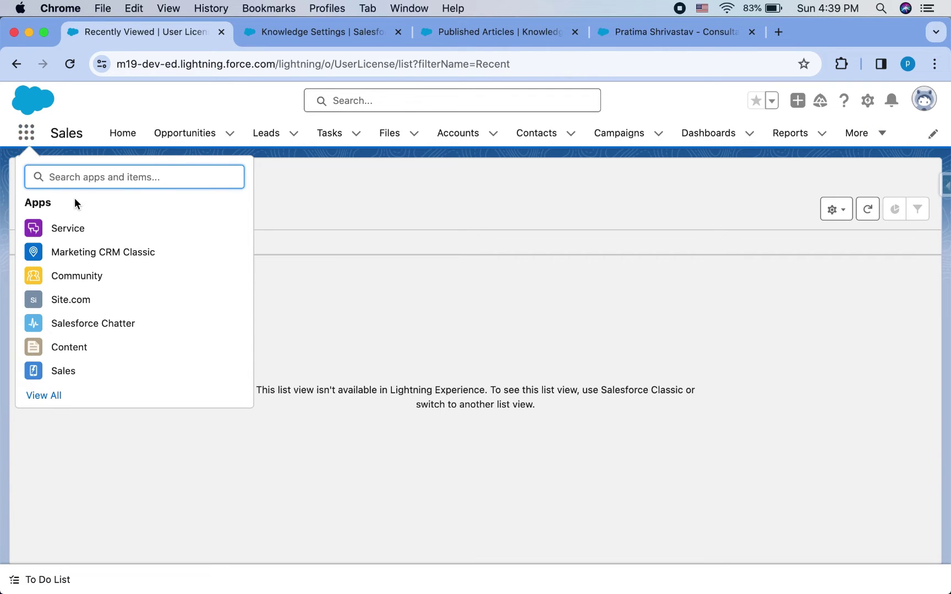
type("kno")
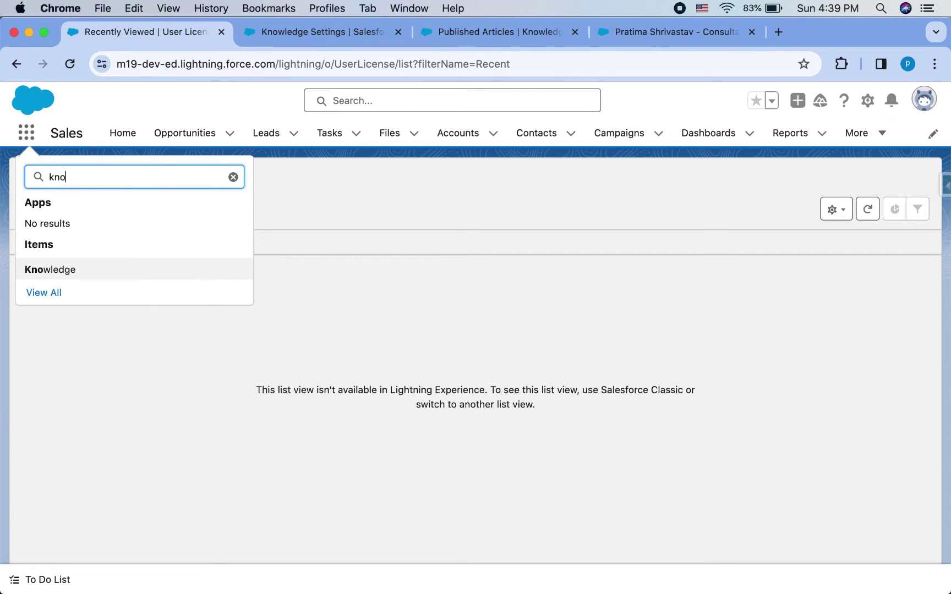
left_click(77, 269)
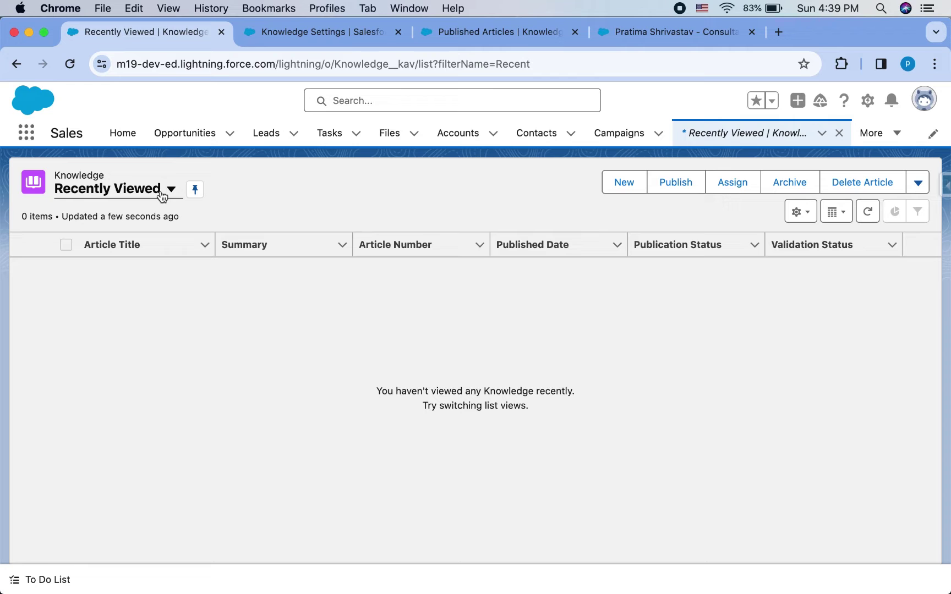
Go back to Setup, search Object Manager for "know", check the Knowledge object's API name and open the object.
left_click(329, 32)
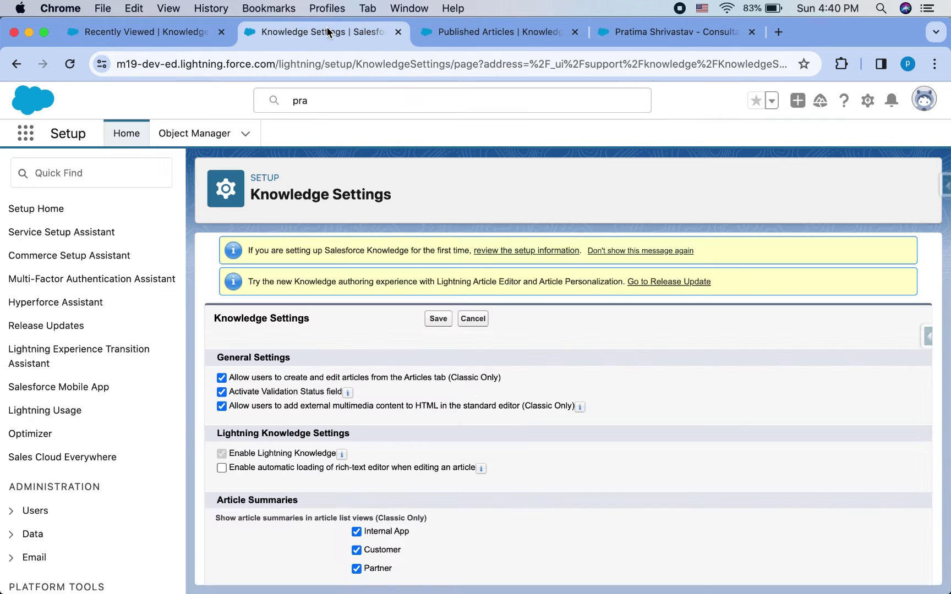
left_click(207, 145)
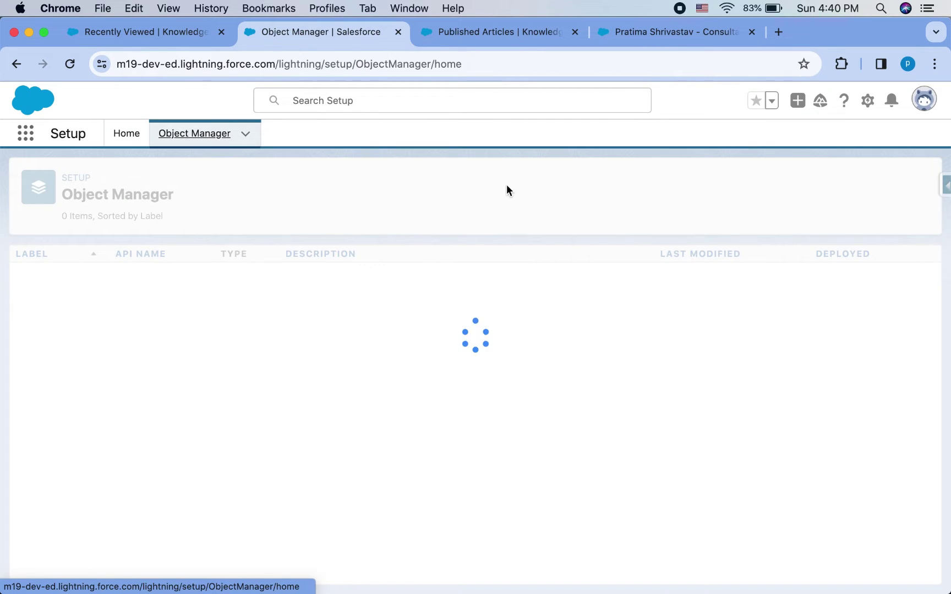
left_click(705, 175)
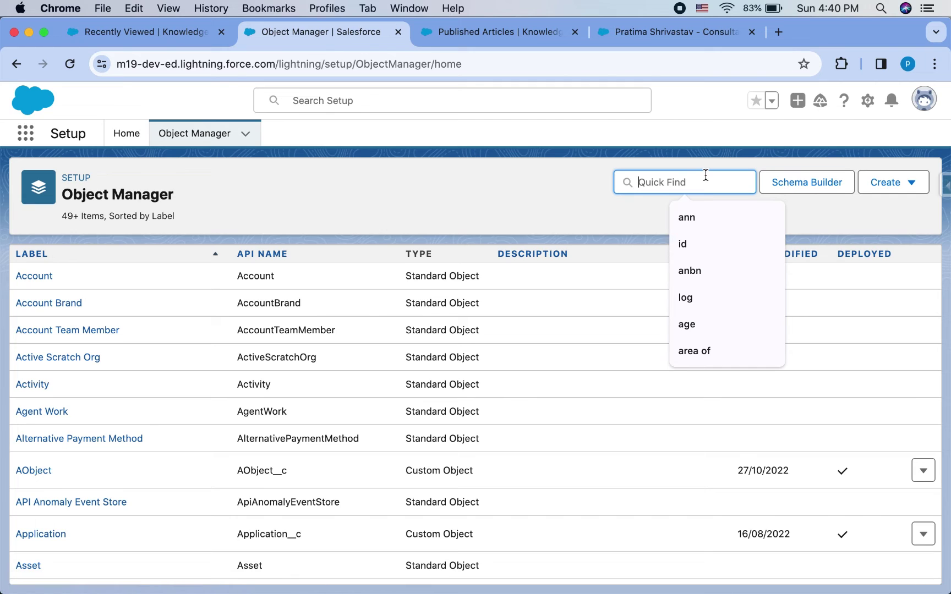
type("know")
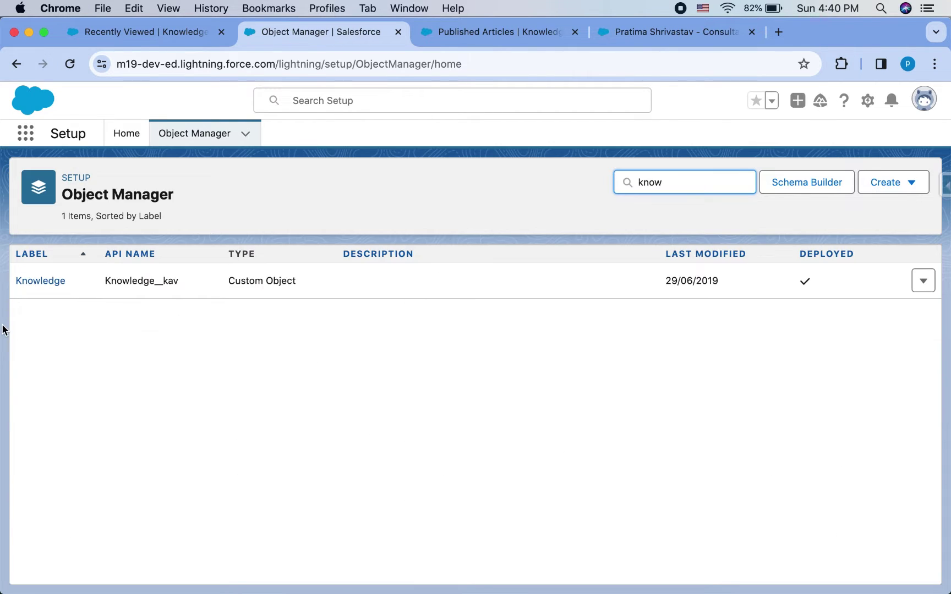
double_click(141, 280)
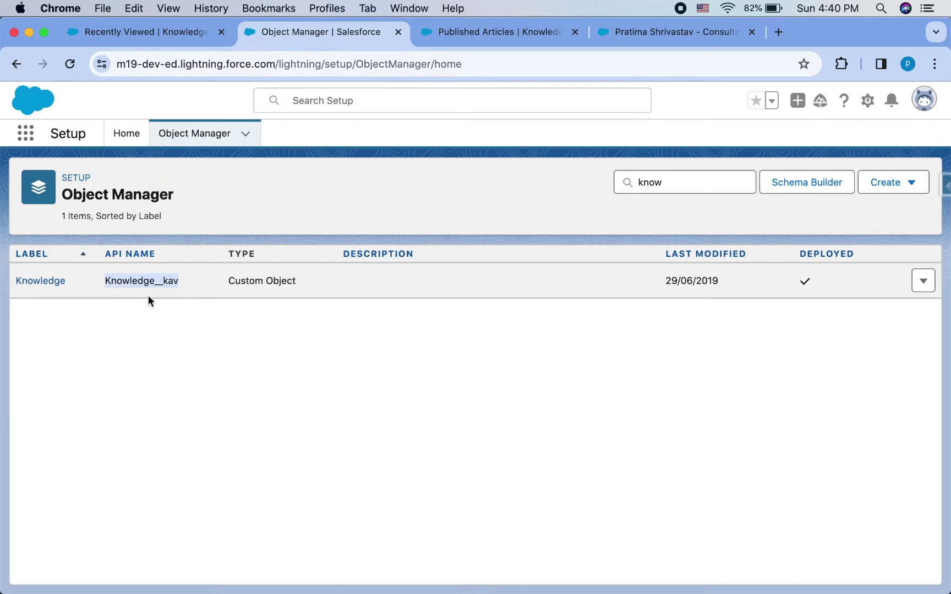
left_click(40, 281)
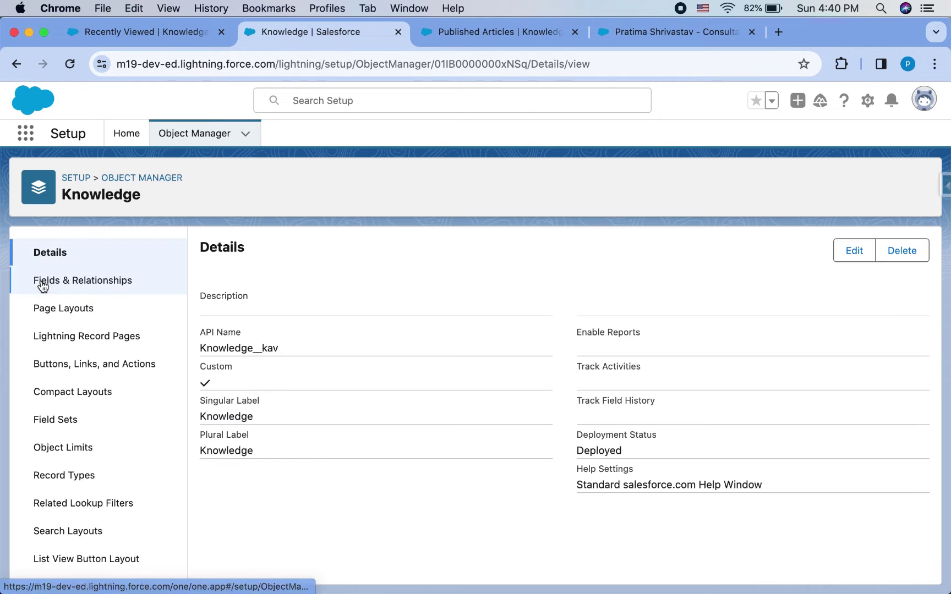
Examine the Knowledge object's full list of fields and relationships.
left_click(99, 281)
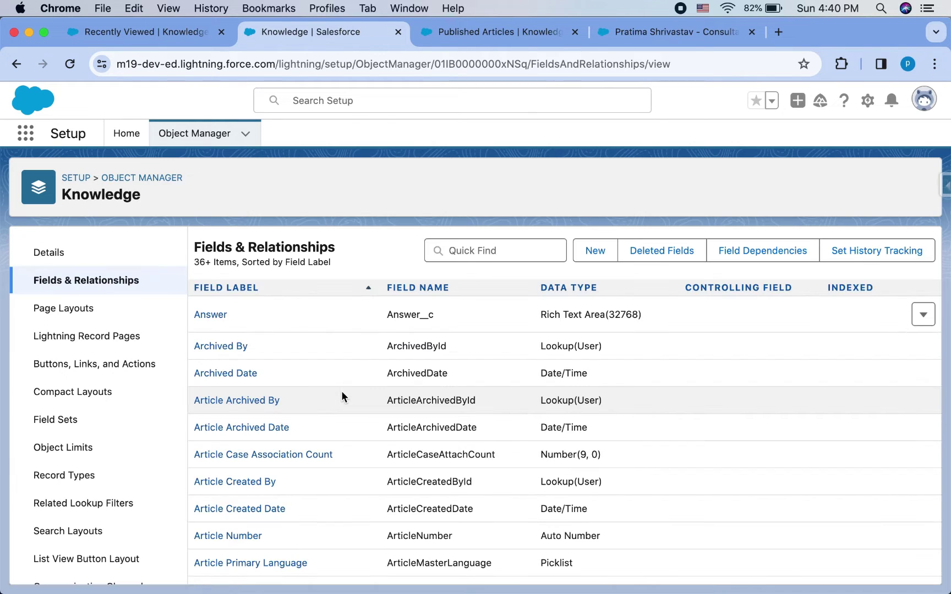
scroll(414, 483, "down", 15)
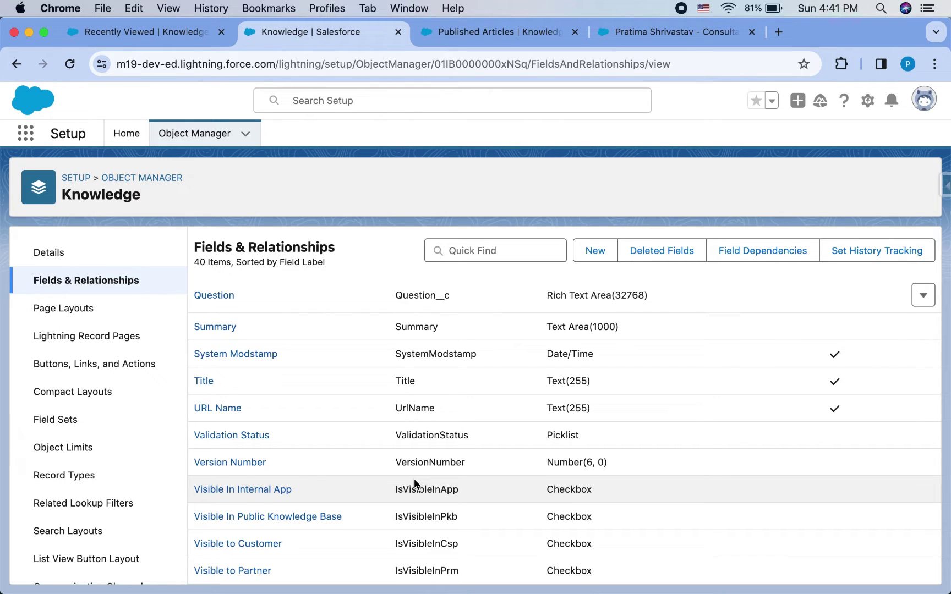
scroll(414, 478, "up", 15)
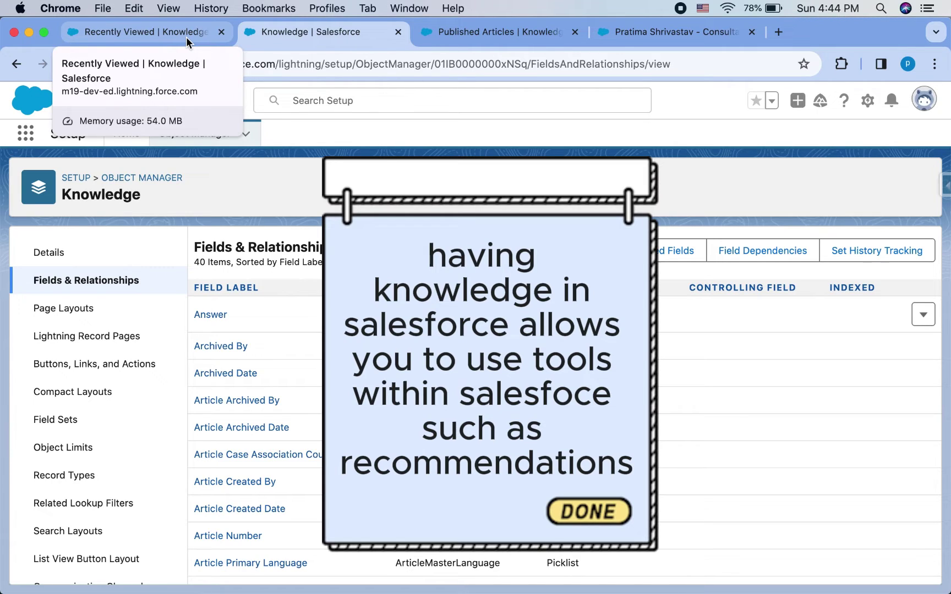
Start a new Knowledge article from the Knowledge list with the FAQ record type and title it "laptop issues".
left_click(186, 38)
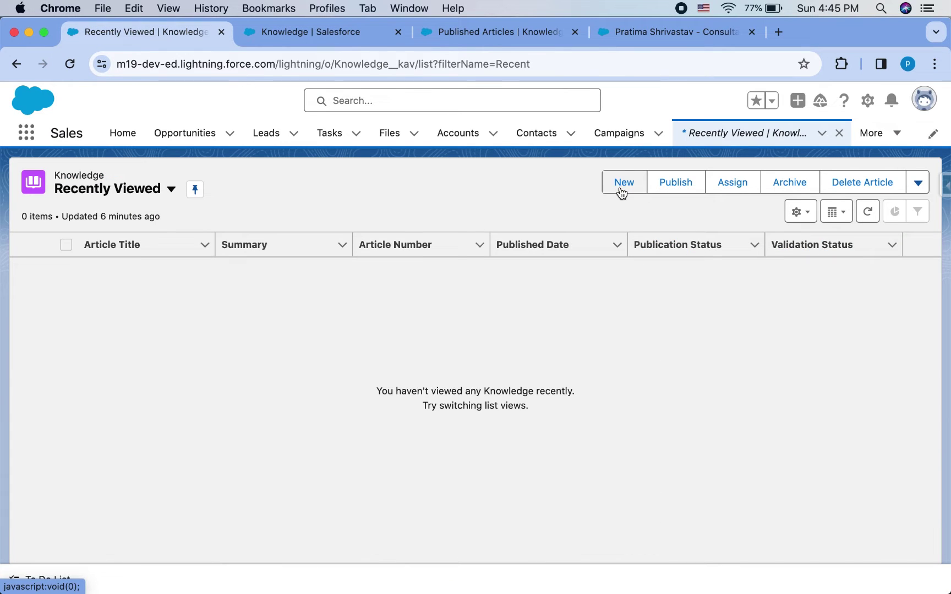
left_click(615, 188)
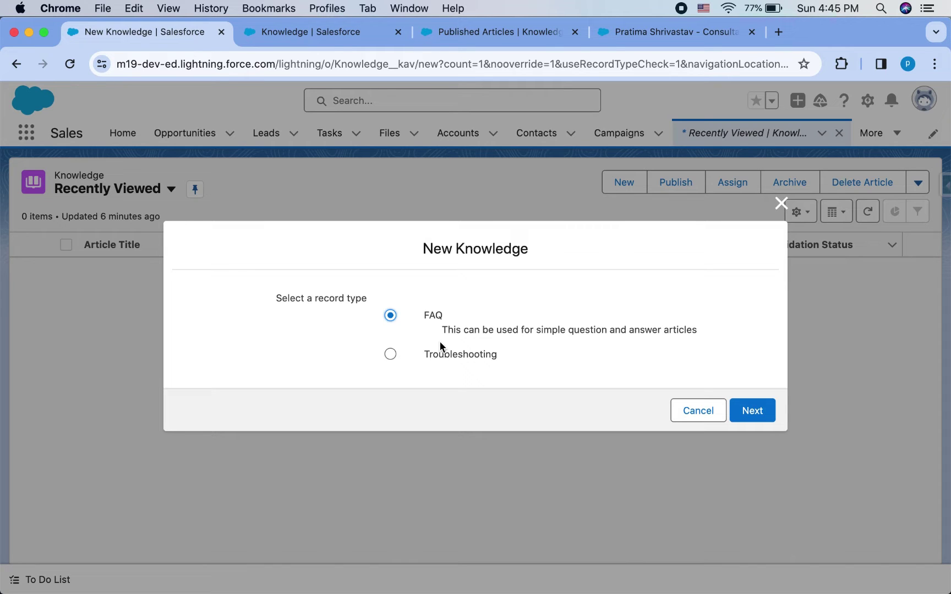
key("Return")
scroll(375, 285, "down", 5)
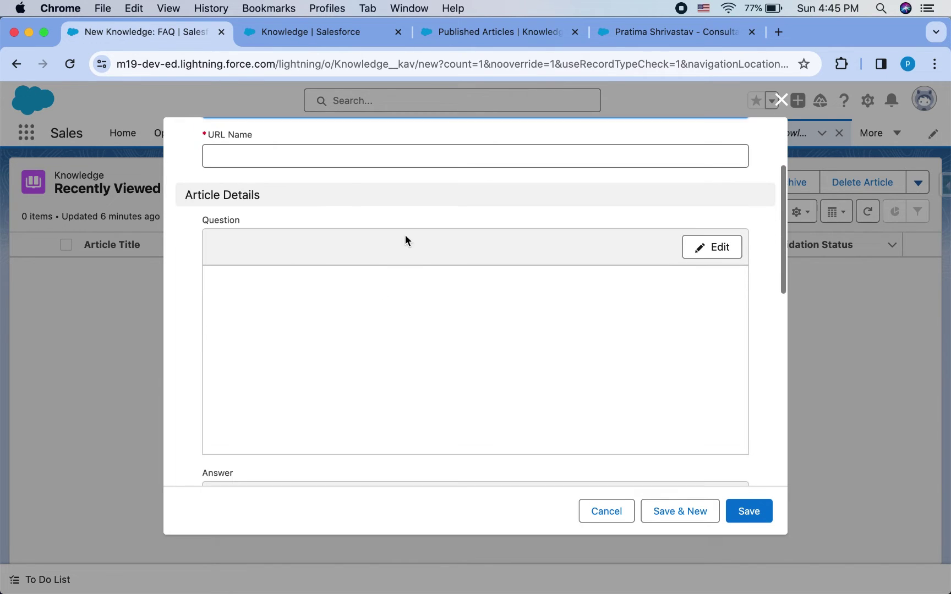
scroll(286, 231, "down", 1)
scroll(266, 317, "down", 5)
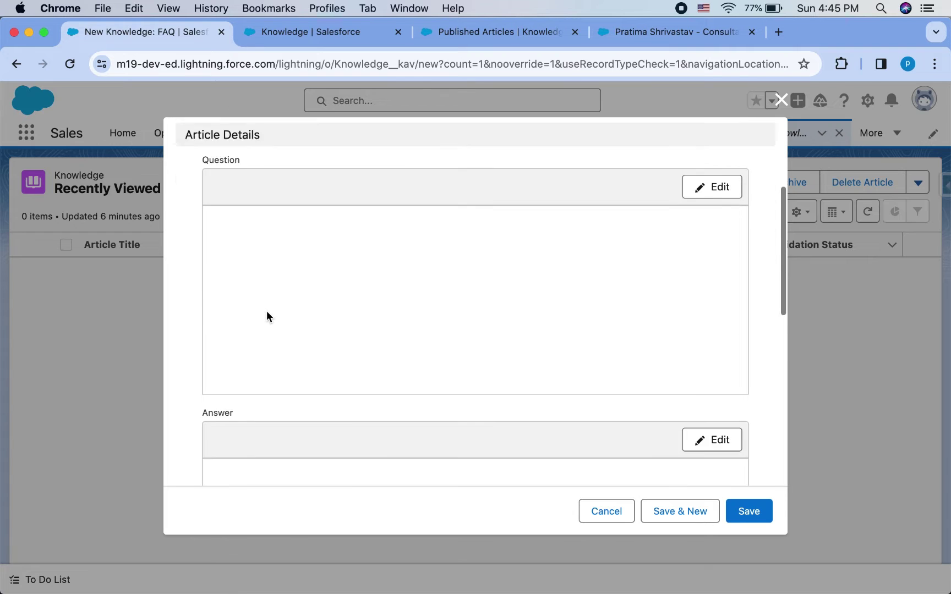
type("lap")
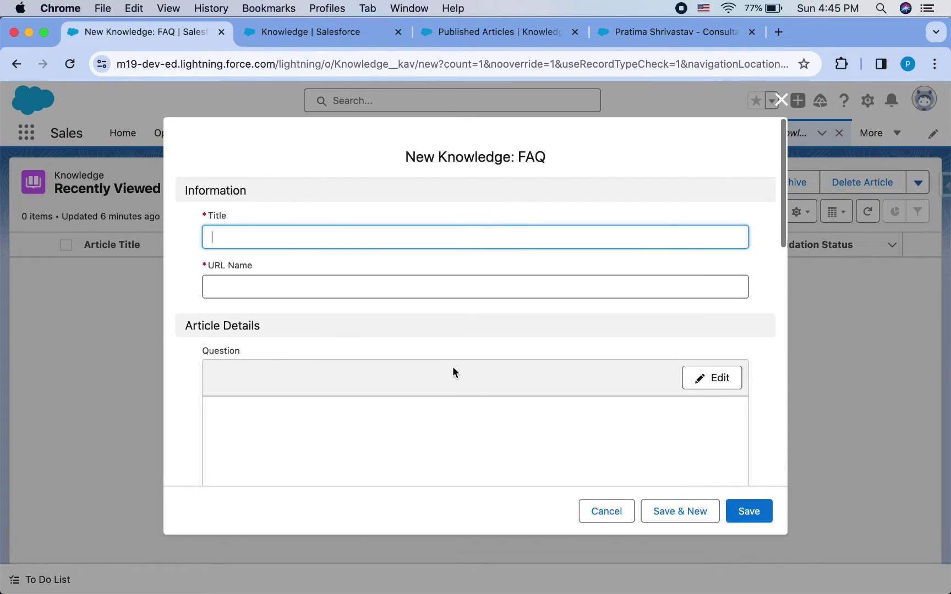
type("top issues")
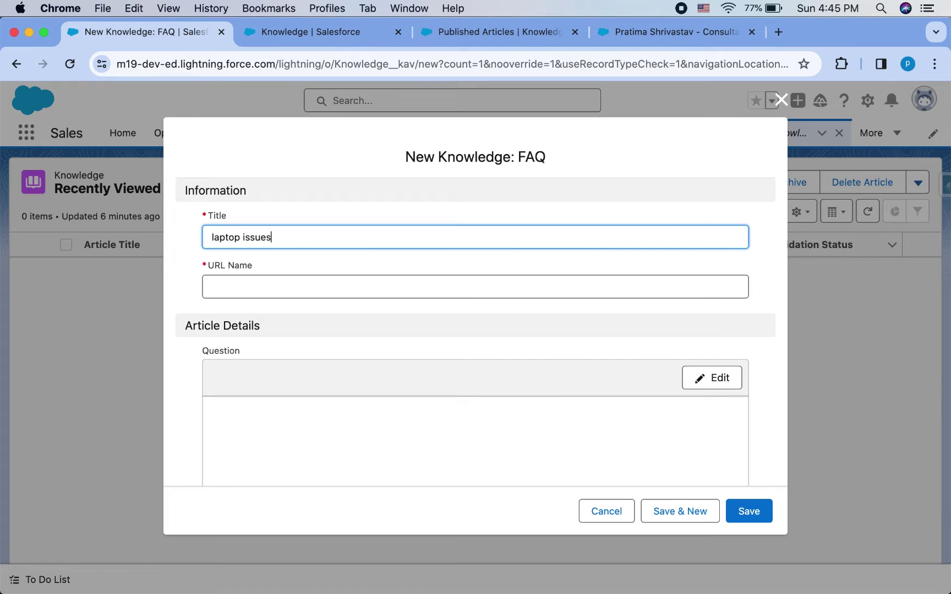
Complete the title as "laptop issues with software" with the URL name laptop-issues-with-software, and save the FAQ article.
type(" with software")
left_click(421, 287)
scroll(421, 287, "down", 3)
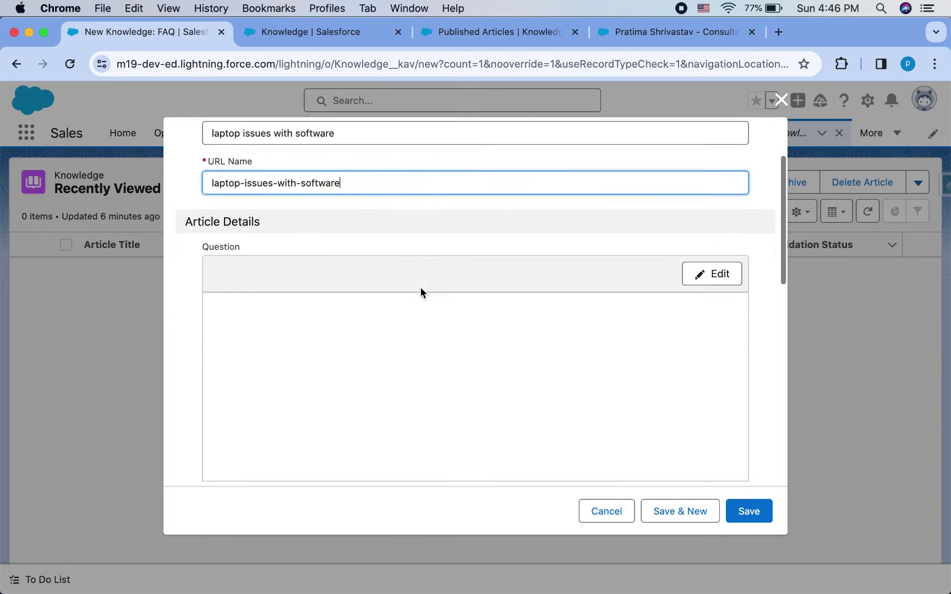
left_click(758, 512)
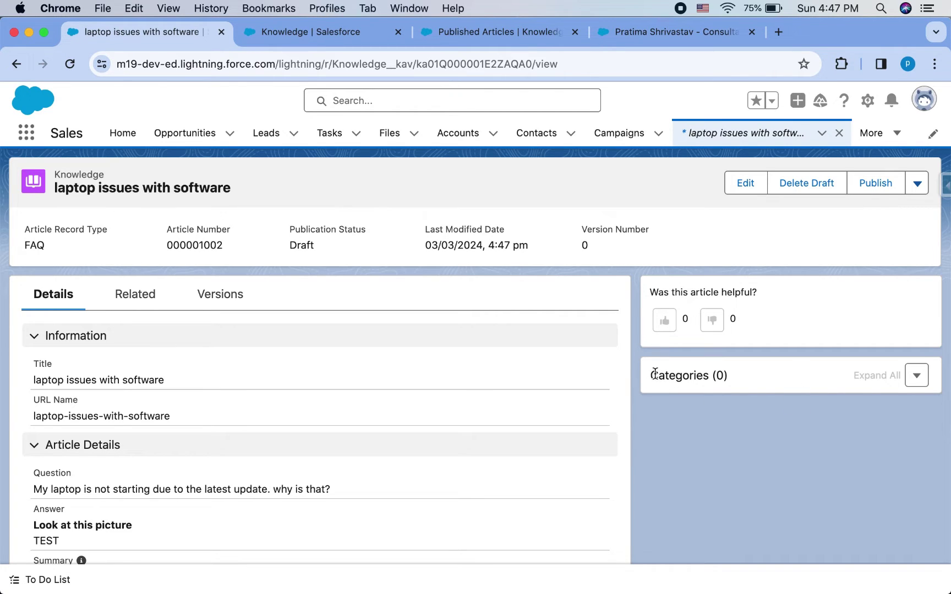
left_click_drag(655, 374, 708, 376)
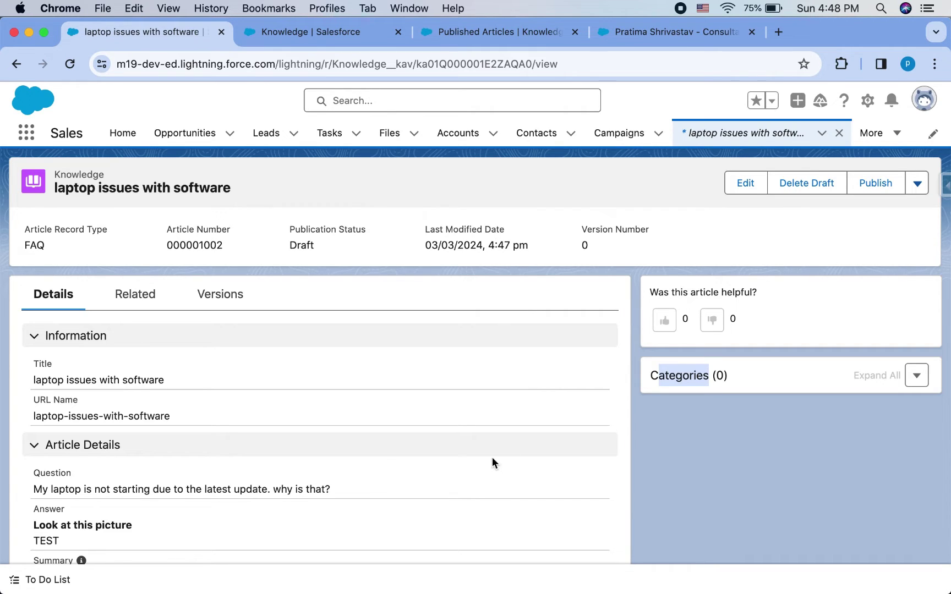
Return to Setup, search for "cate" and open Data Category Setup.
left_click(323, 32)
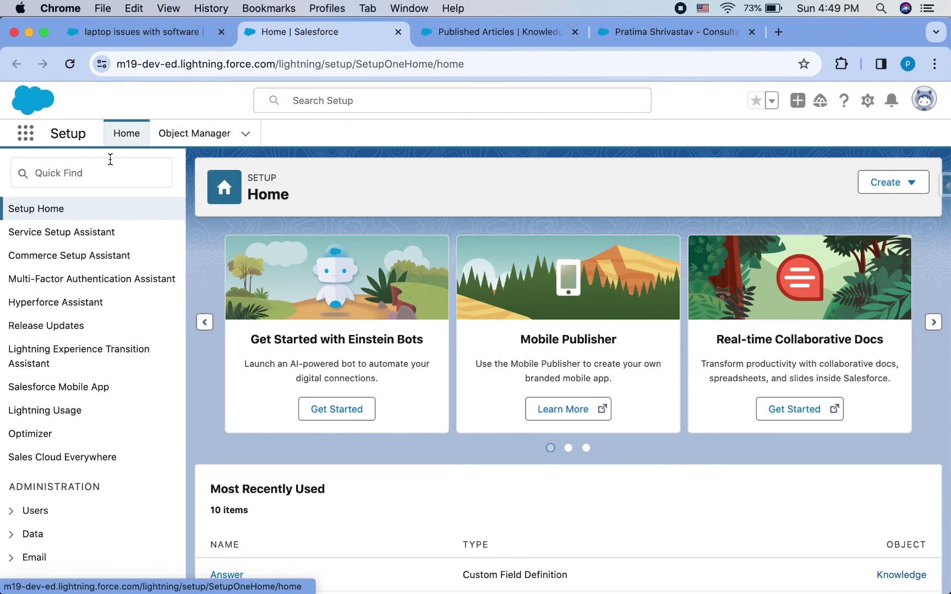
left_click(96, 177)
type("cate")
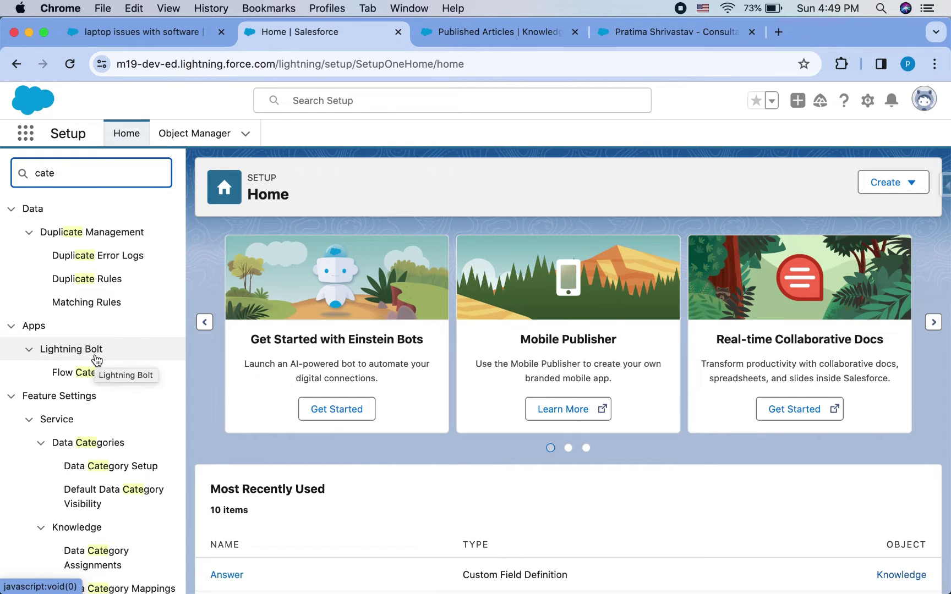
scroll(95, 359, "down", 3)
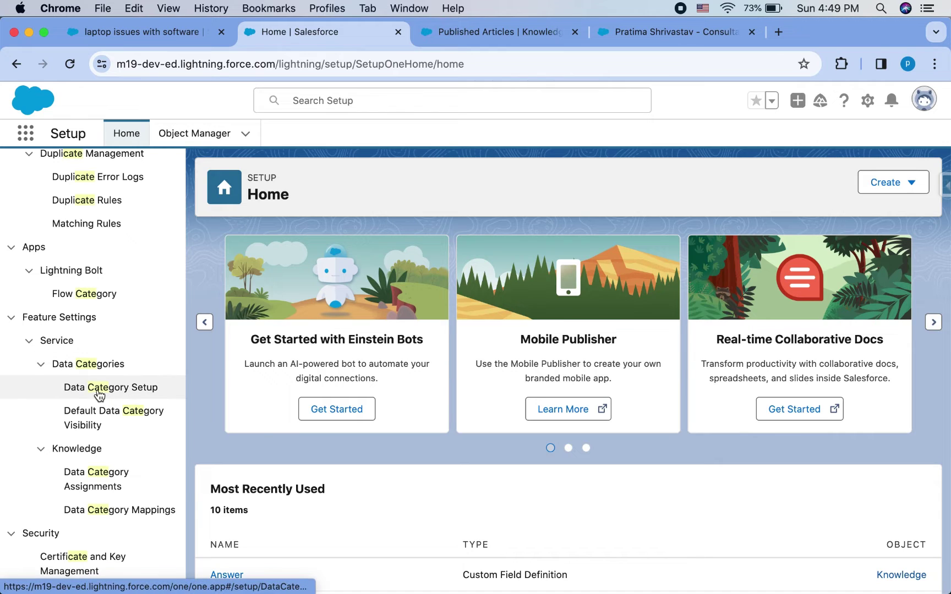
left_click(126, 392)
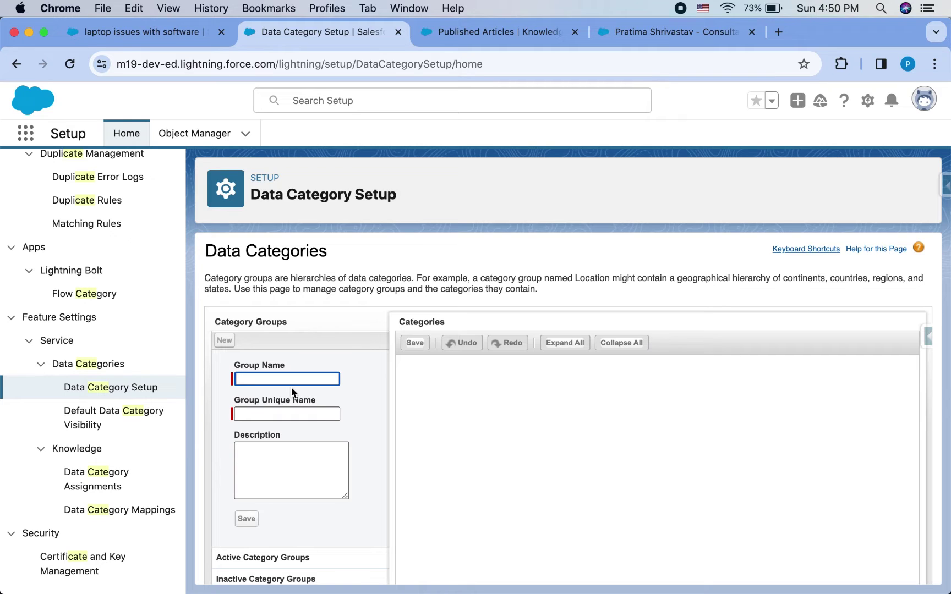
Create a category group with the group name and unique name Service, leaving the description empty.
type("Service")
left_click(304, 410)
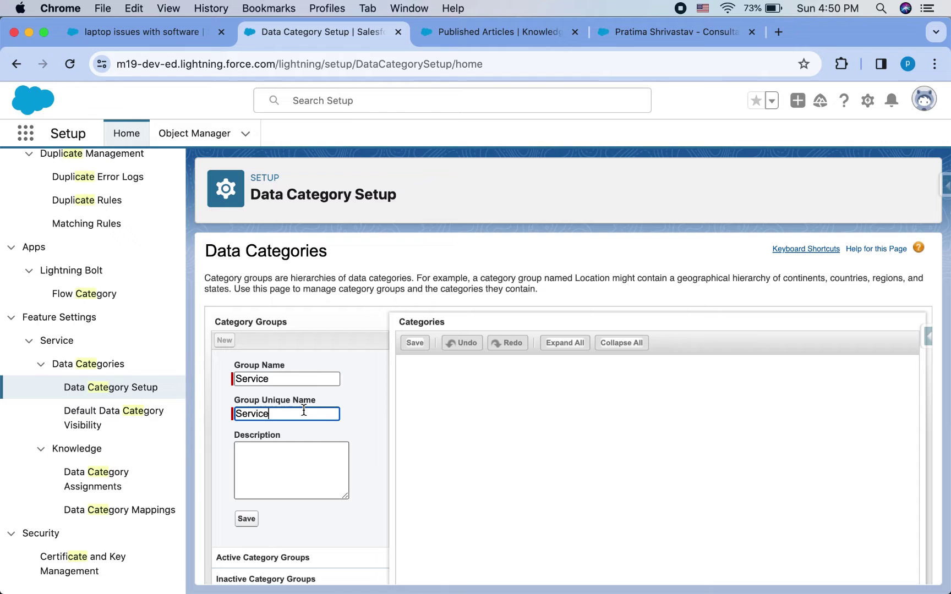
left_click(371, 449)
scroll(371, 448, "down", 2)
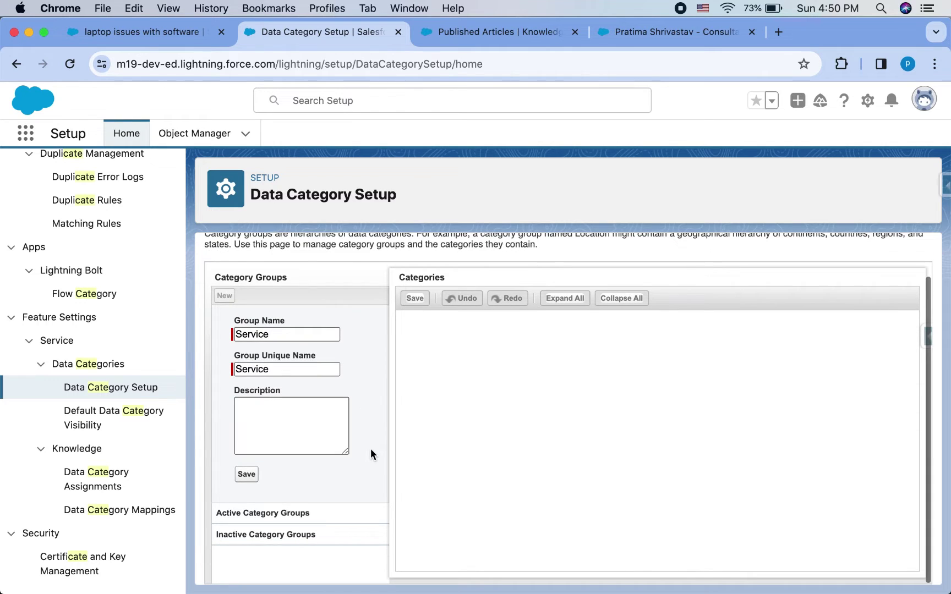
left_click(247, 476)
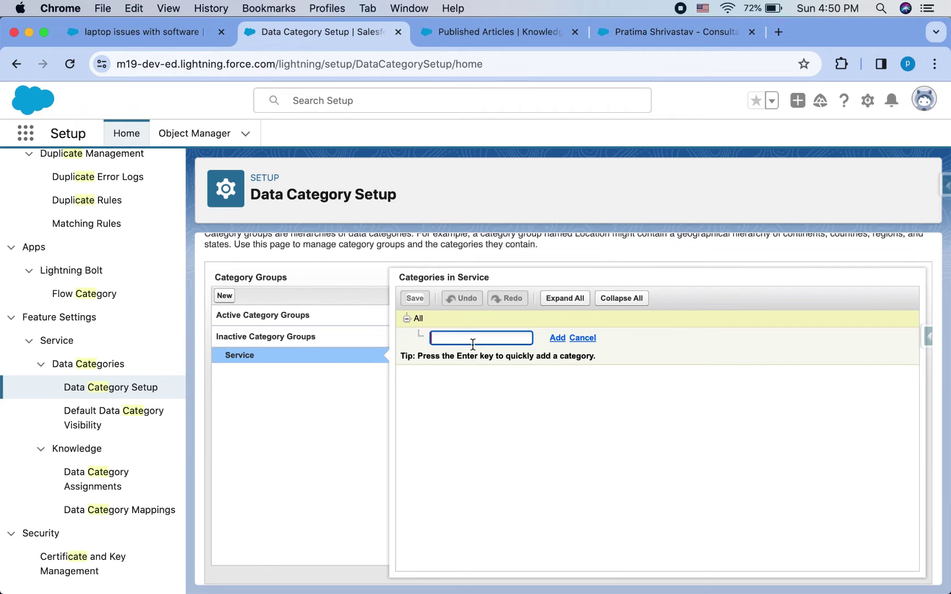
Add a Hardware category under All in the Service category group.
type("Lap")
key("BackSpace")
key("BackSpace")
key("BackSpace")
type("Hardware")
left_click(557, 338)
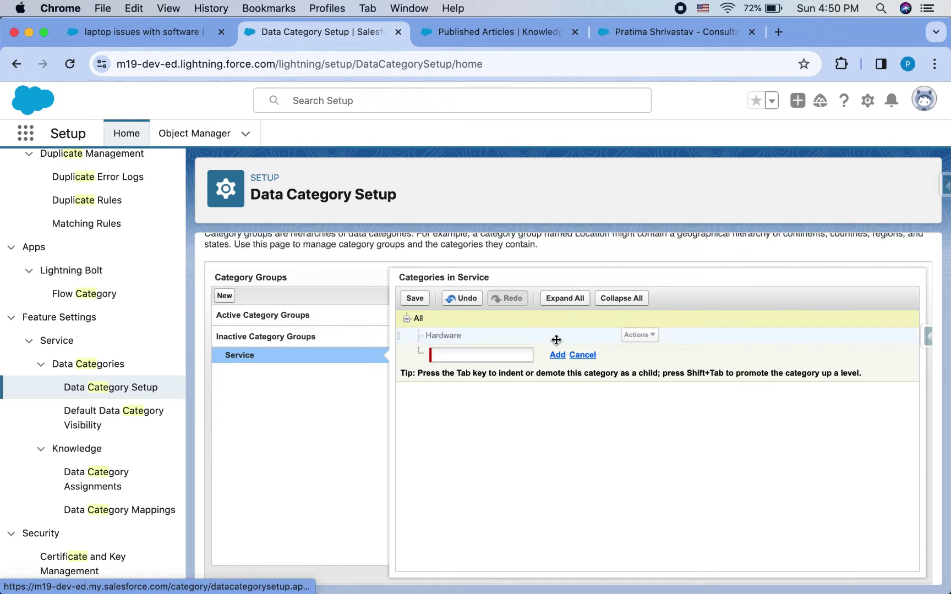
Add a Software category beside Hardware and close the new category entry.
key("Tab")
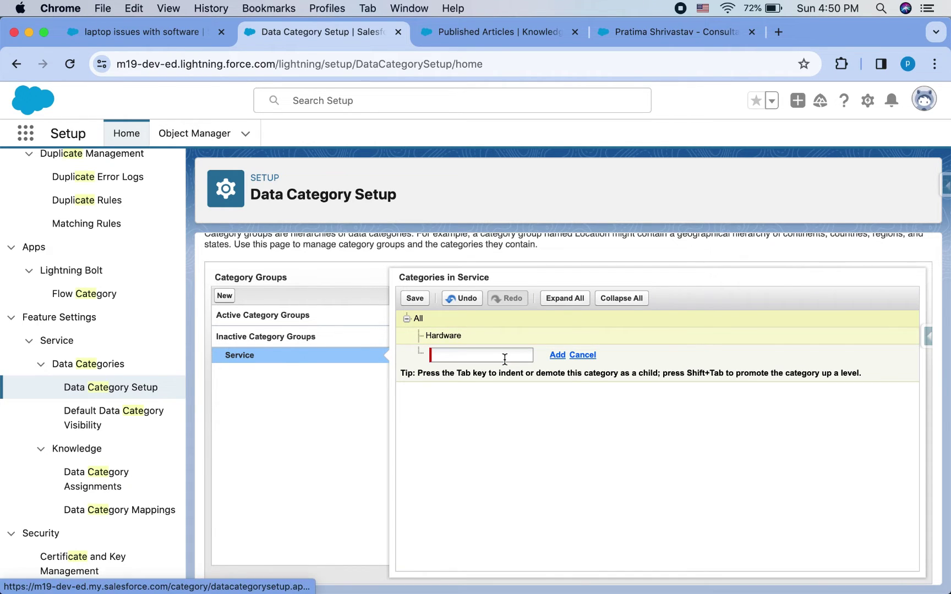
left_click(505, 359)
type("S")
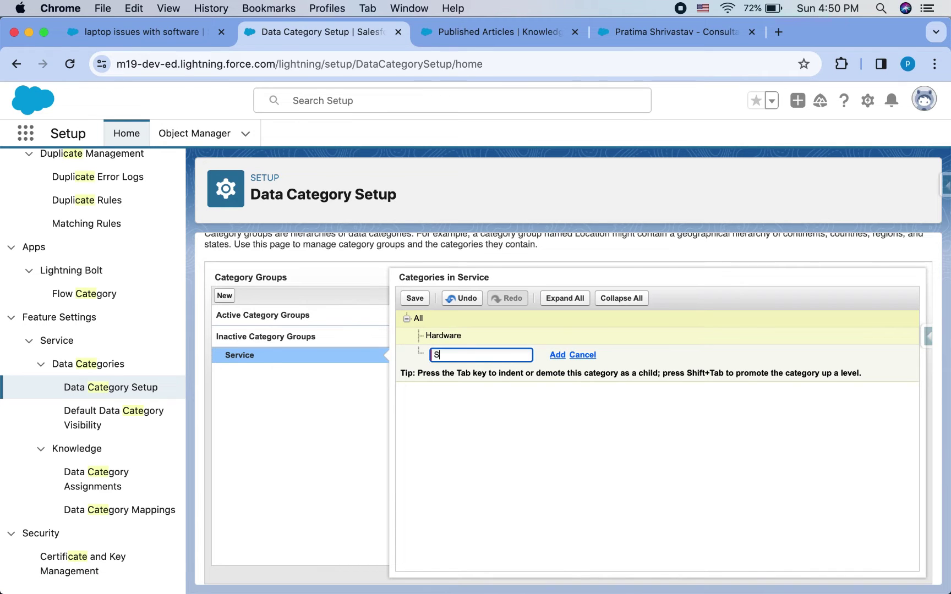
type("oftware")
left_click(557, 355)
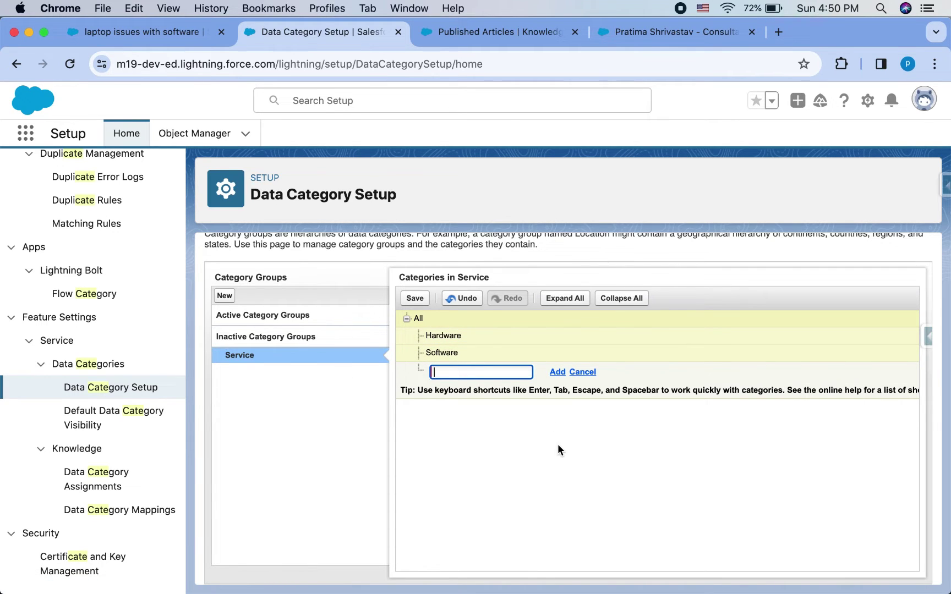
left_click(582, 373)
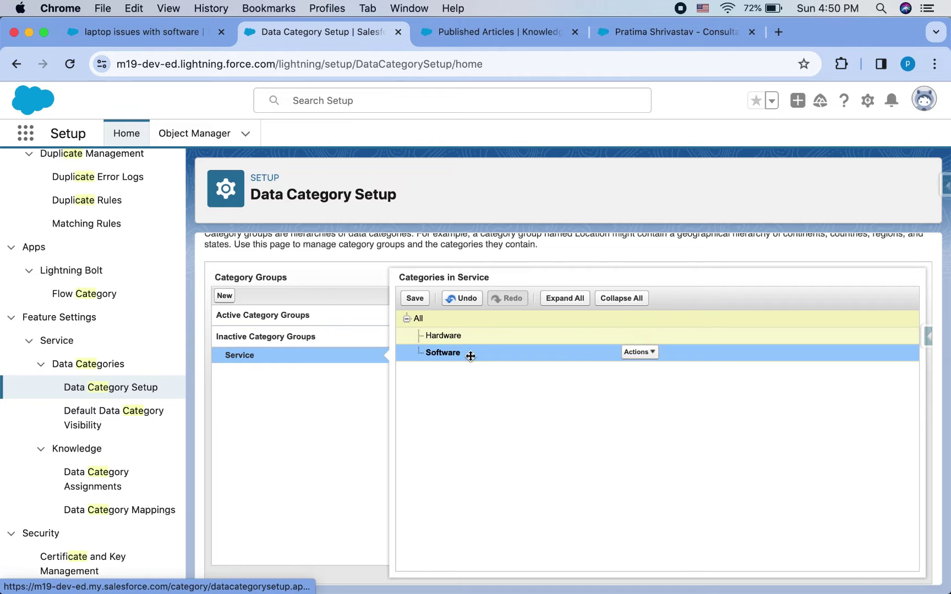
Add Laptop, Printer and Desktop as child categories of Hardware.
left_click(649, 336)
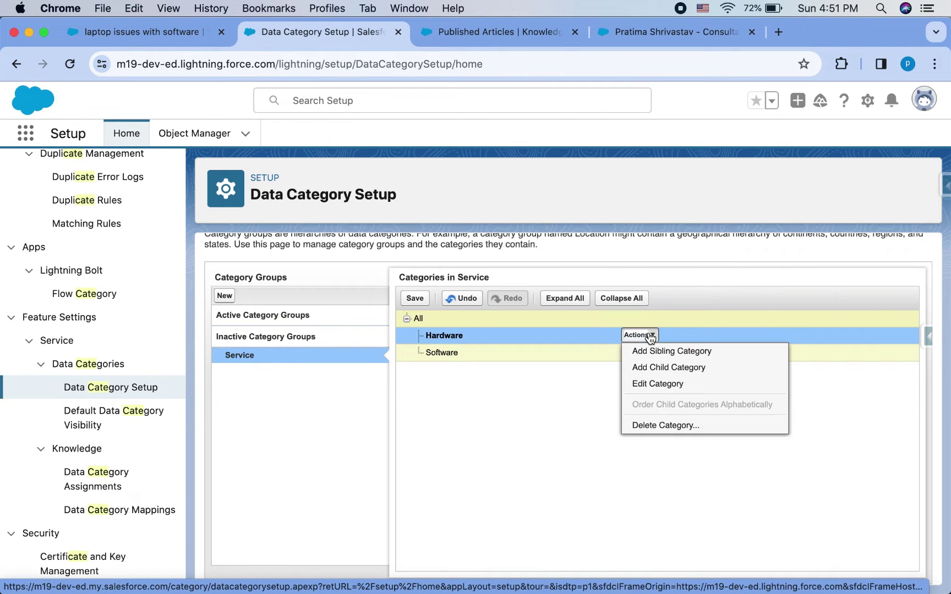
left_click(656, 369)
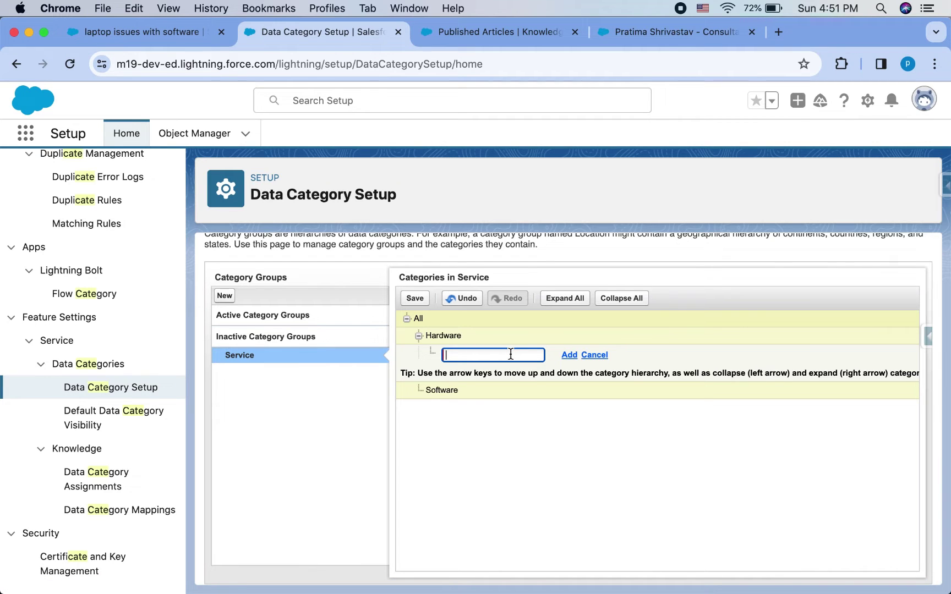
type("Laptop")
left_click(572, 355)
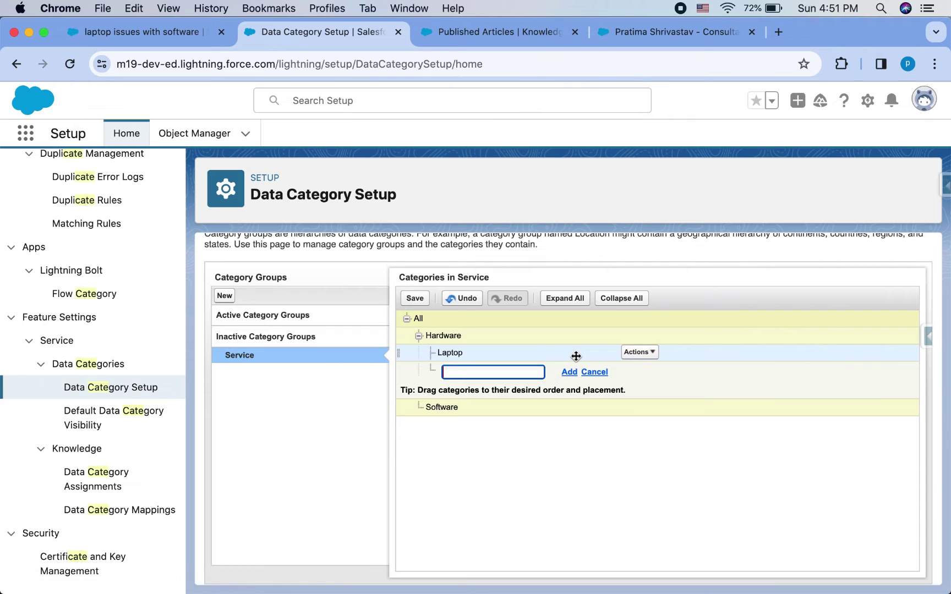
type("Printers")
key("BackSpace")
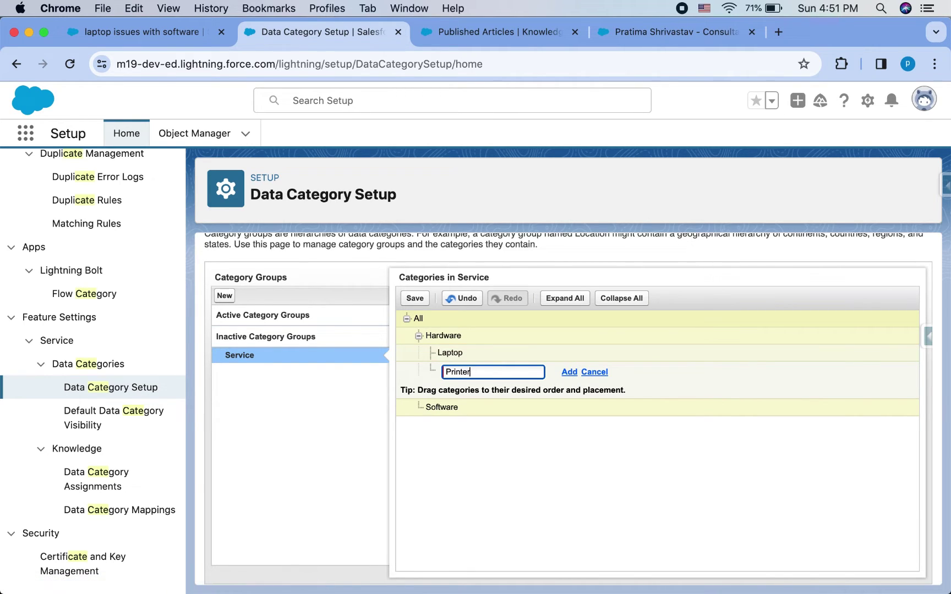
left_click(569, 373)
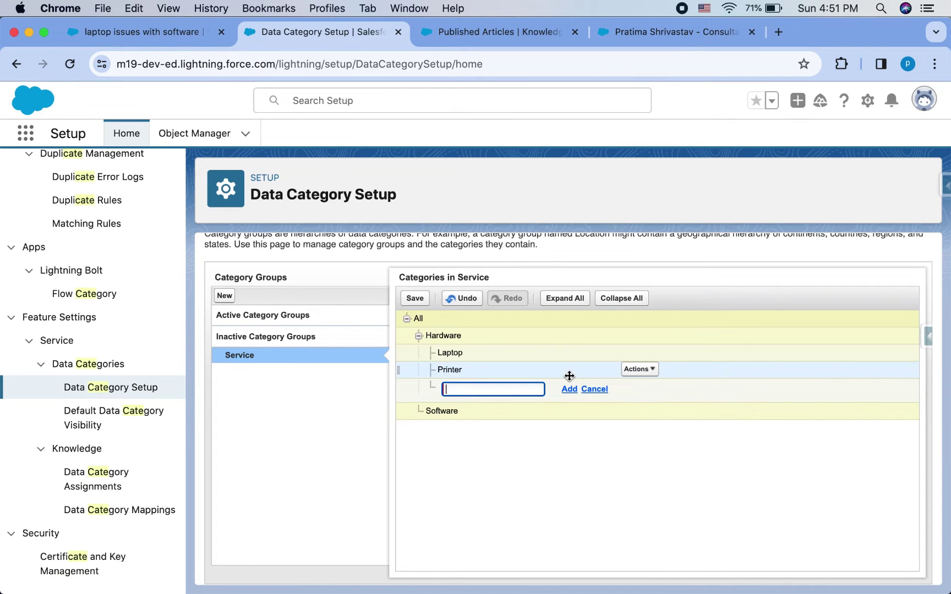
type("Desktop")
left_click(569, 389)
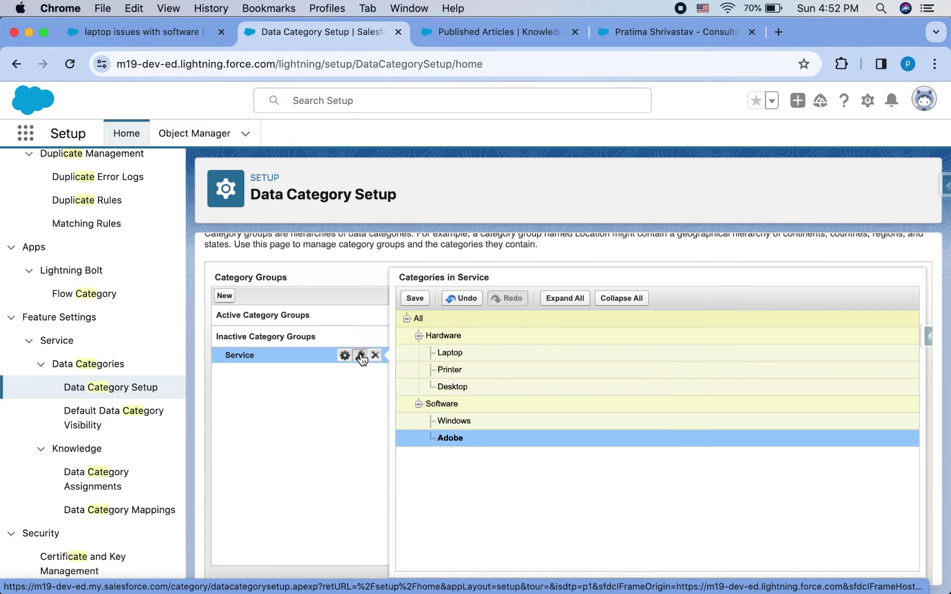
Activate the Service category group.
left_click(362, 357)
left_click(489, 441)
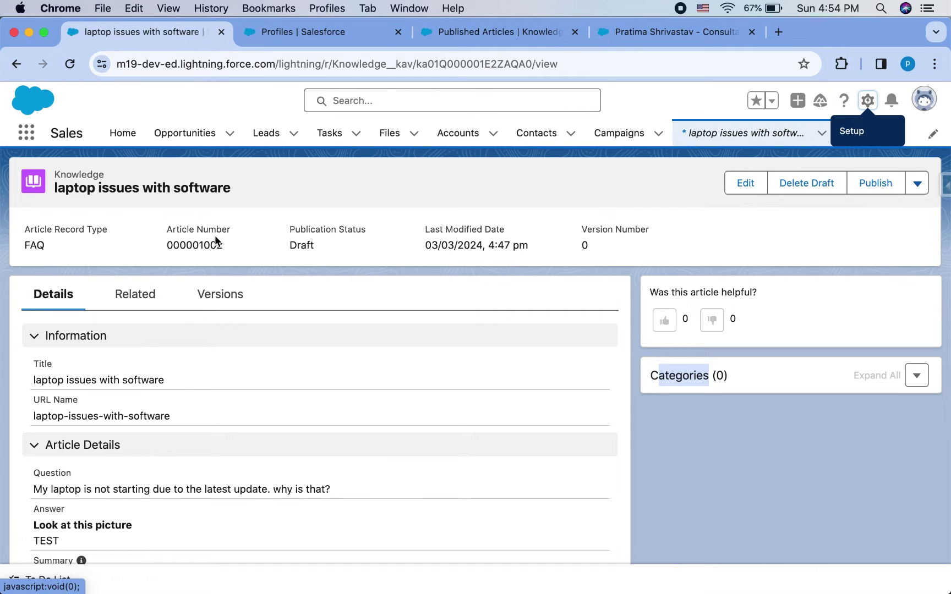
Search Setup for "per", open Permission Sets and go to Data Category Visibility in the Create Accounts permission set.
left_click(259, 33)
left_click(72, 174)
key("super+a")
type("per")
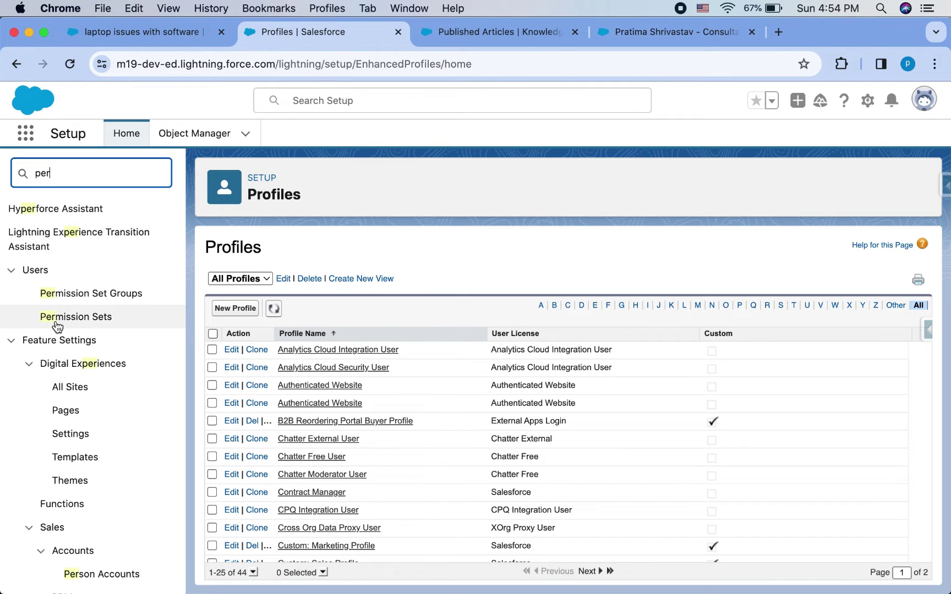
left_click(77, 322)
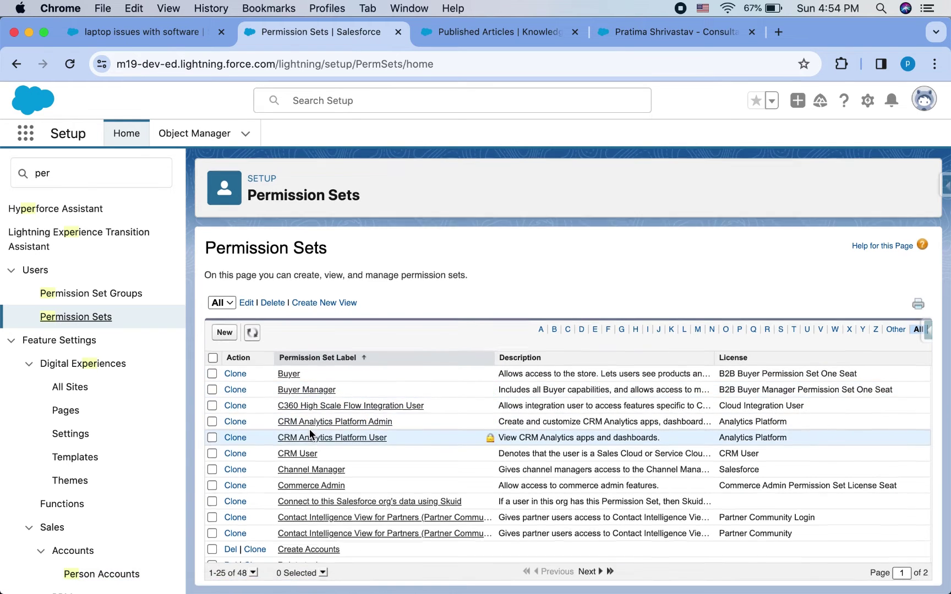
left_click(379, 437)
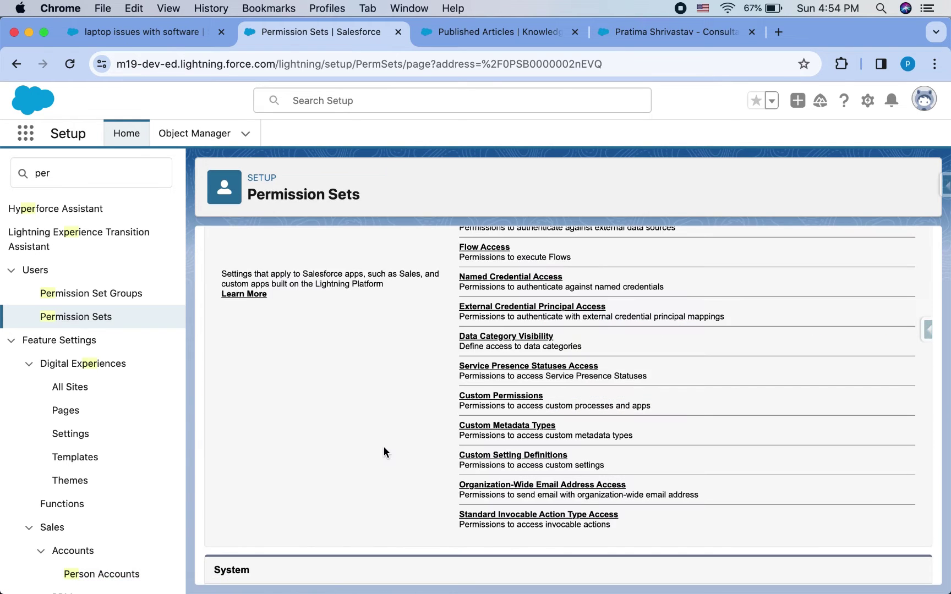
left_click(532, 337)
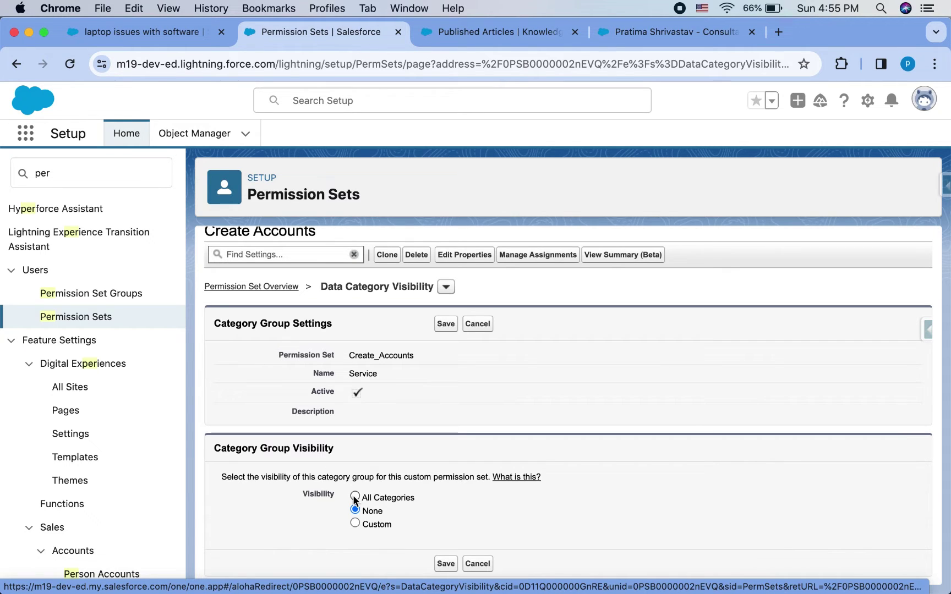
Set the Service group's visibility for the permission set to Custom with only Hardware selected, and save it.
left_click(356, 523)
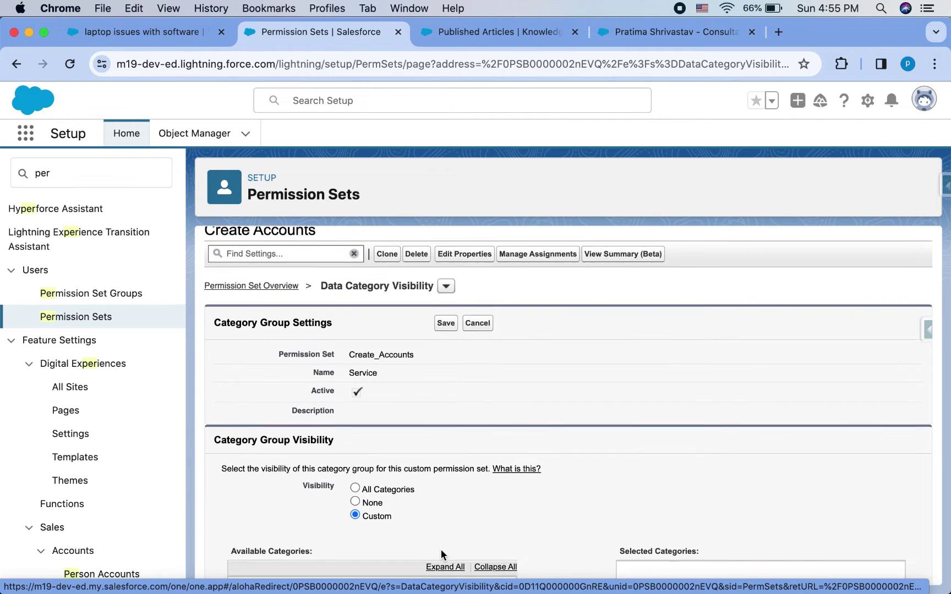
scroll(440, 549, "down", 3)
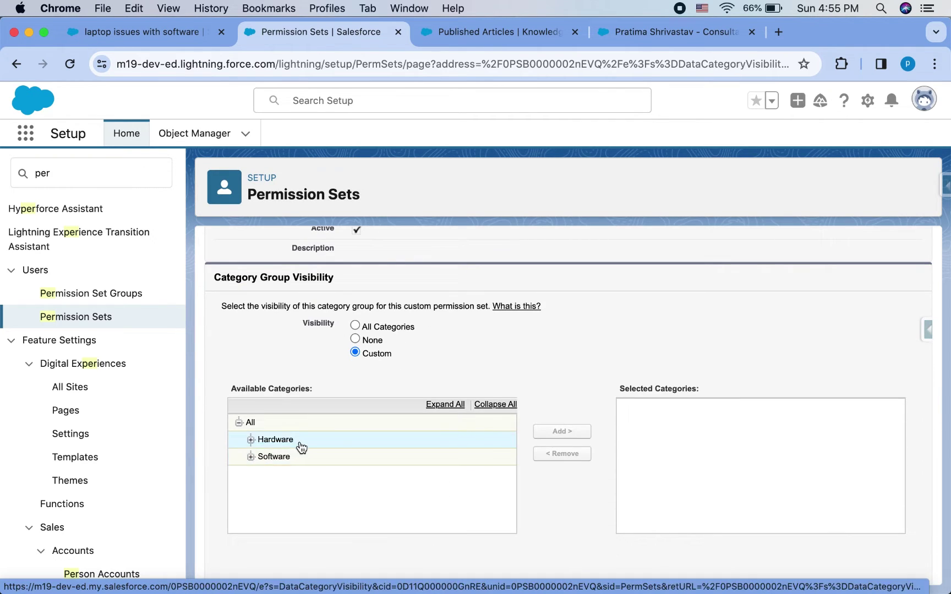
left_click(258, 443)
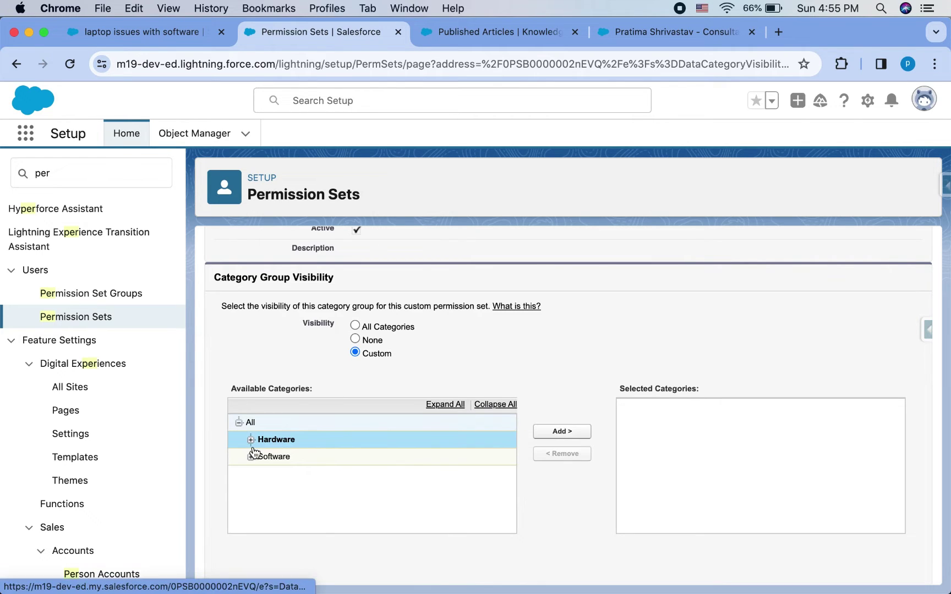
left_click(551, 432)
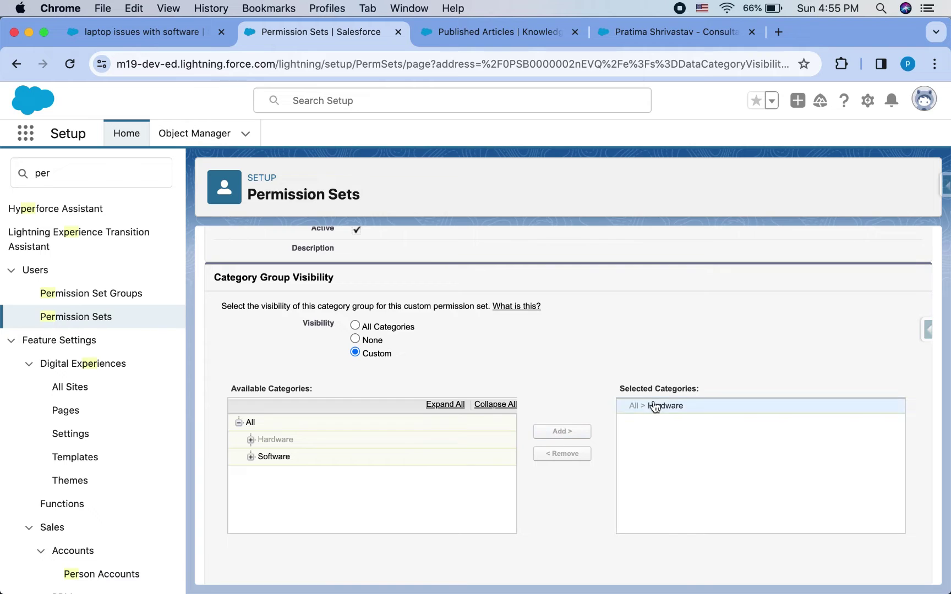
scroll(579, 352, "down", 1)
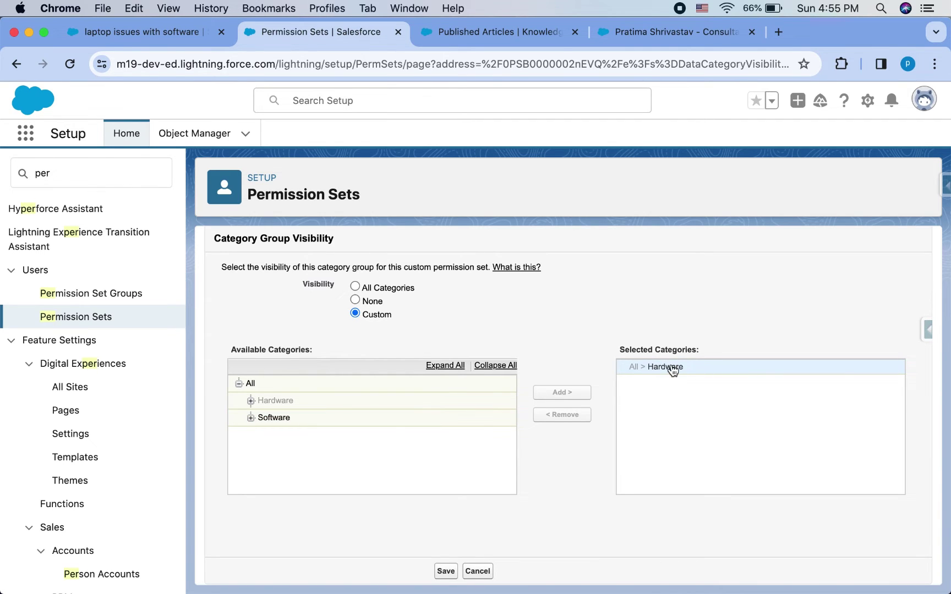
left_click(447, 572)
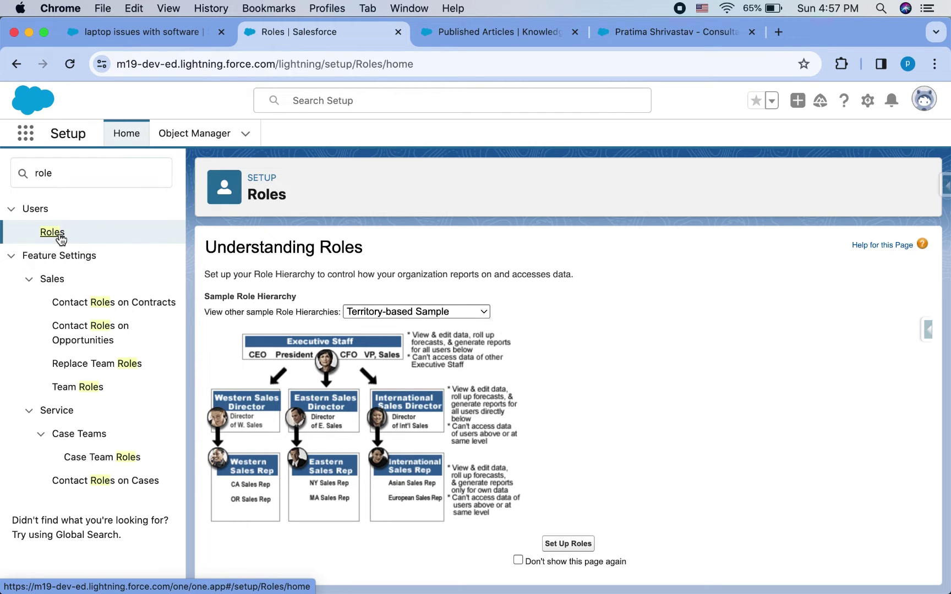
Show the organization's role hierarchy and open the Installation & Repair Services role.
left_click(560, 545)
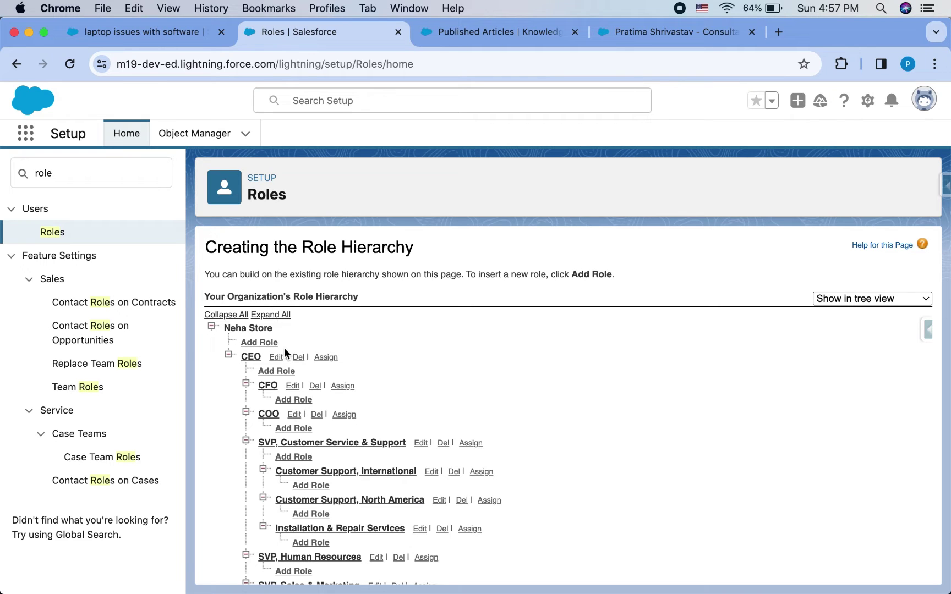
scroll(298, 489, "down", 3)
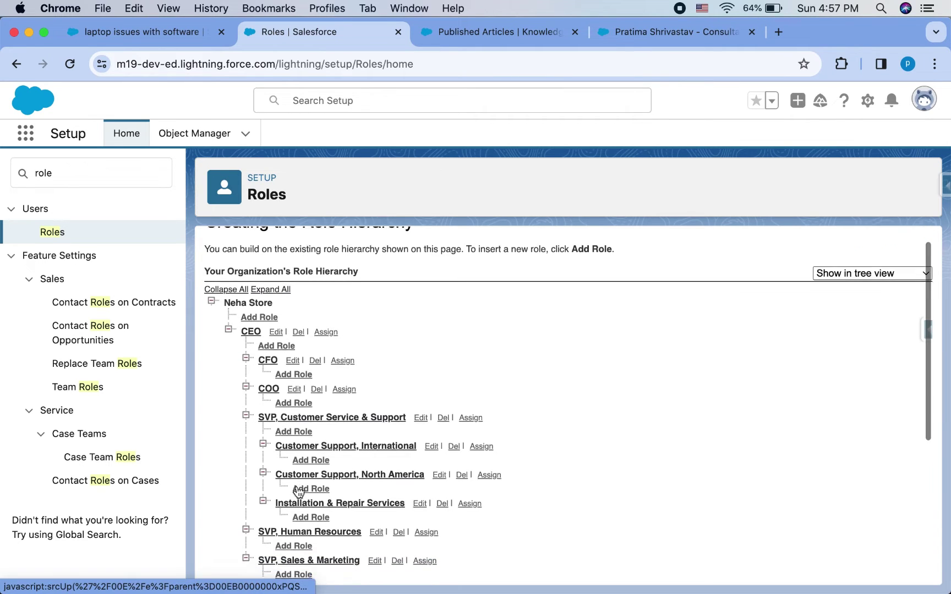
left_click(302, 504)
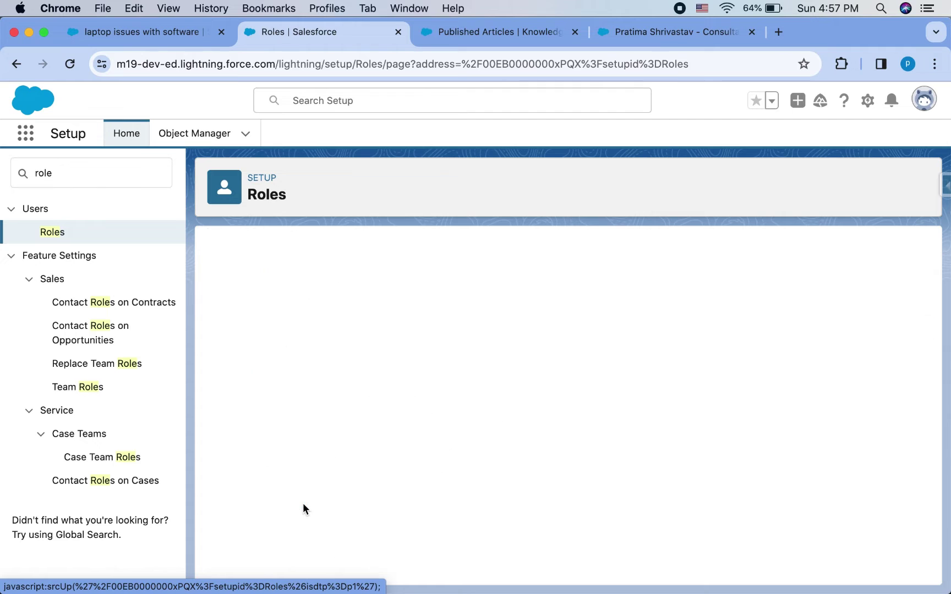
Set the Service group's visibility for the SVP, Sales & Marketing role to Custom with only Hardware selected, and save it.
scroll(405, 478, "down", 3)
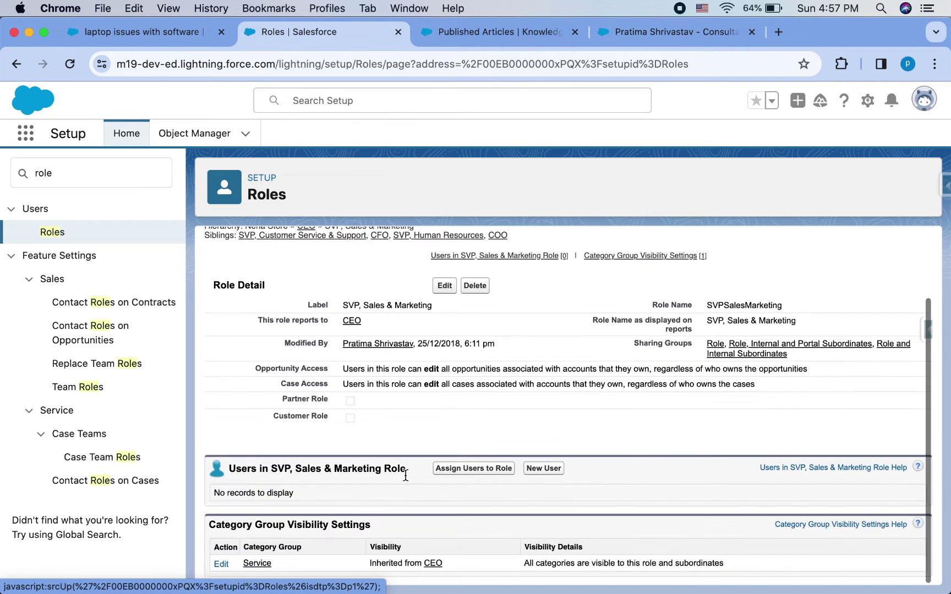
triple_click(270, 525)
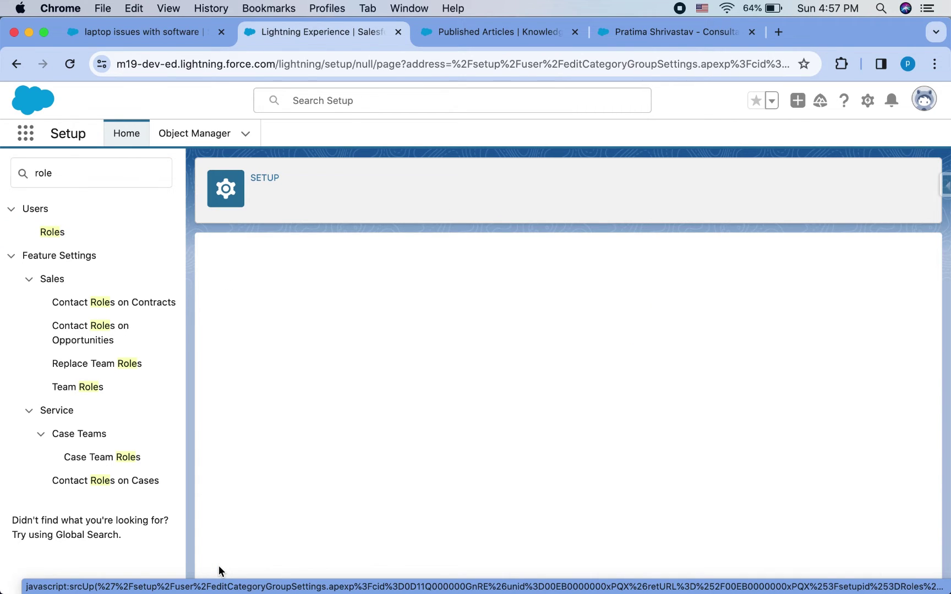
scroll(456, 469, "down", 1)
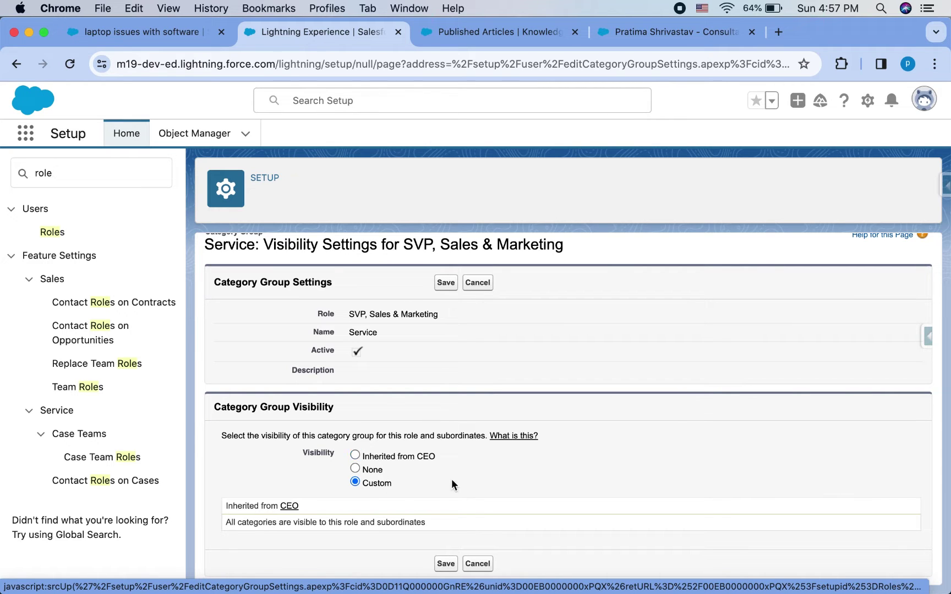
scroll(430, 492, "down", 5)
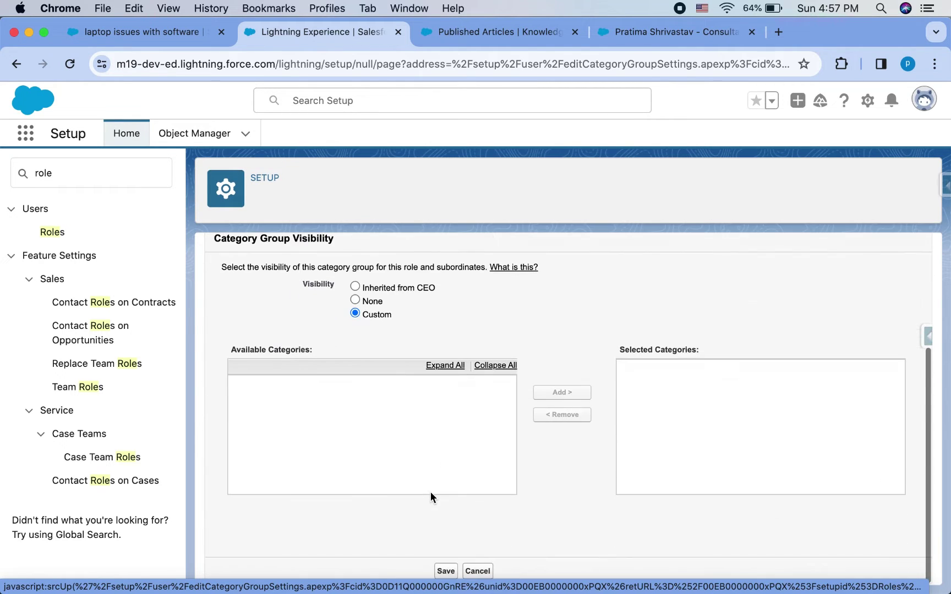
left_click(454, 365)
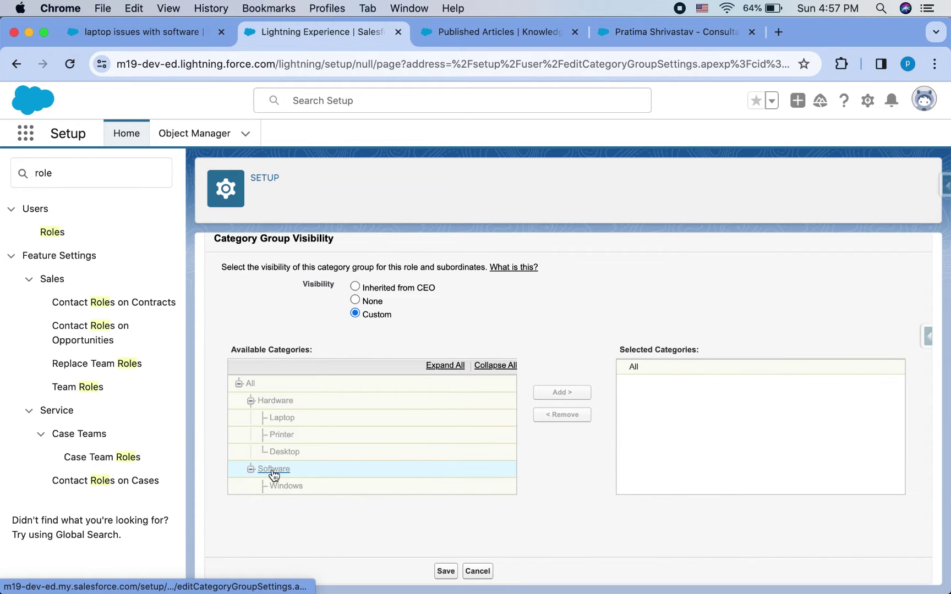
left_click(647, 414)
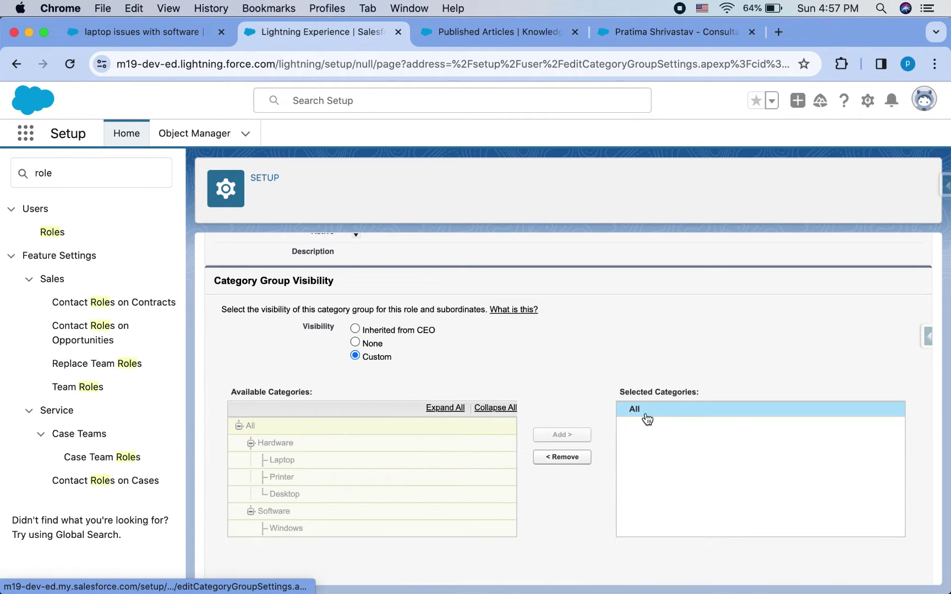
left_click(567, 461)
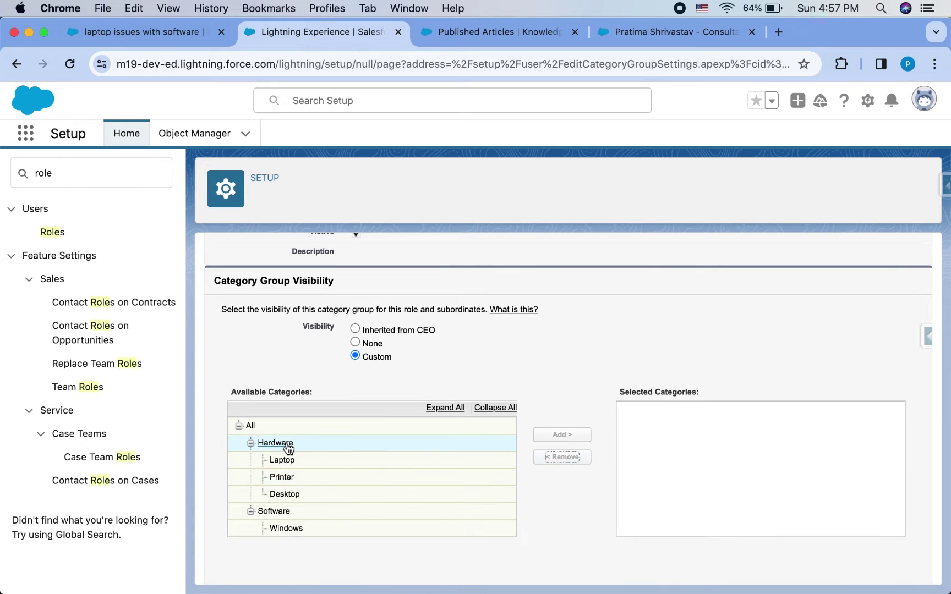
left_click(275, 443)
left_click(577, 438)
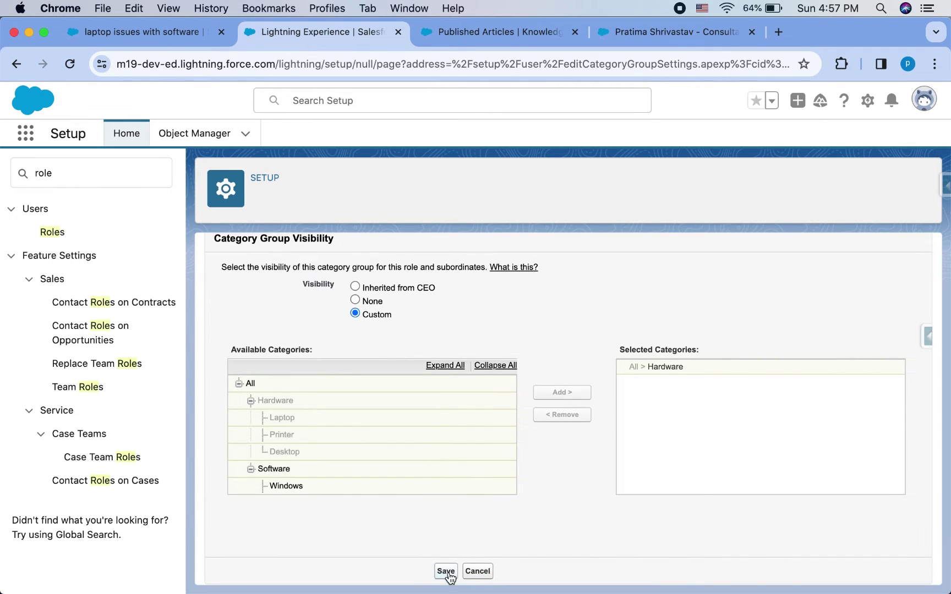
left_click(446, 572)
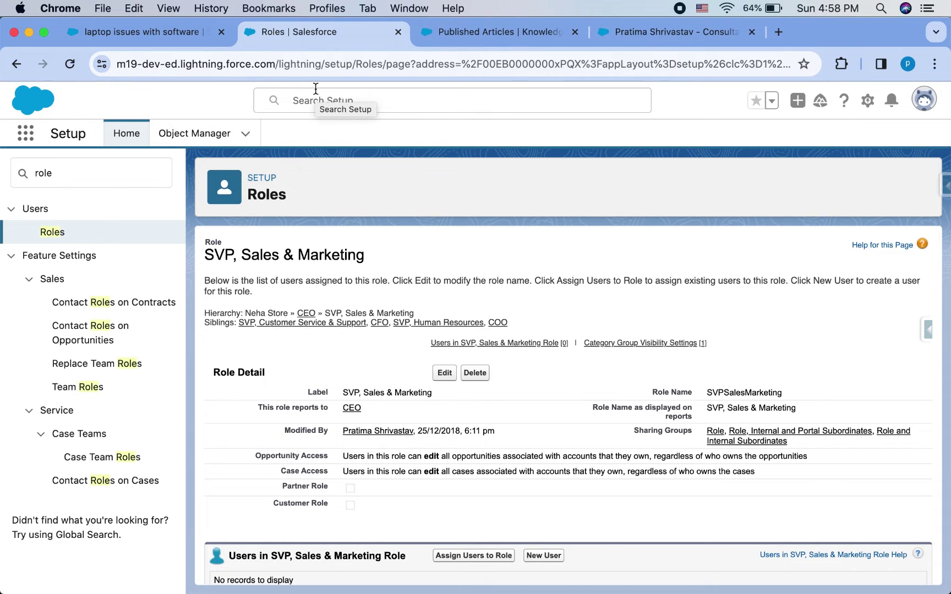
Search Setup for "know", open Knowledge Settings and review the "Use standard Salesforce sharing" option under Sharing Settings.
left_click(81, 174)
key("super+a")
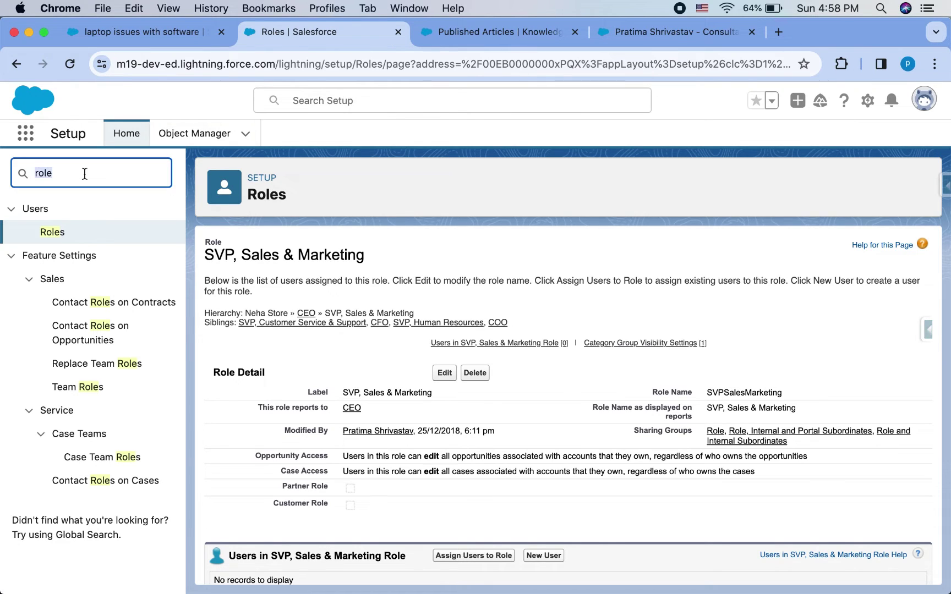
type("know")
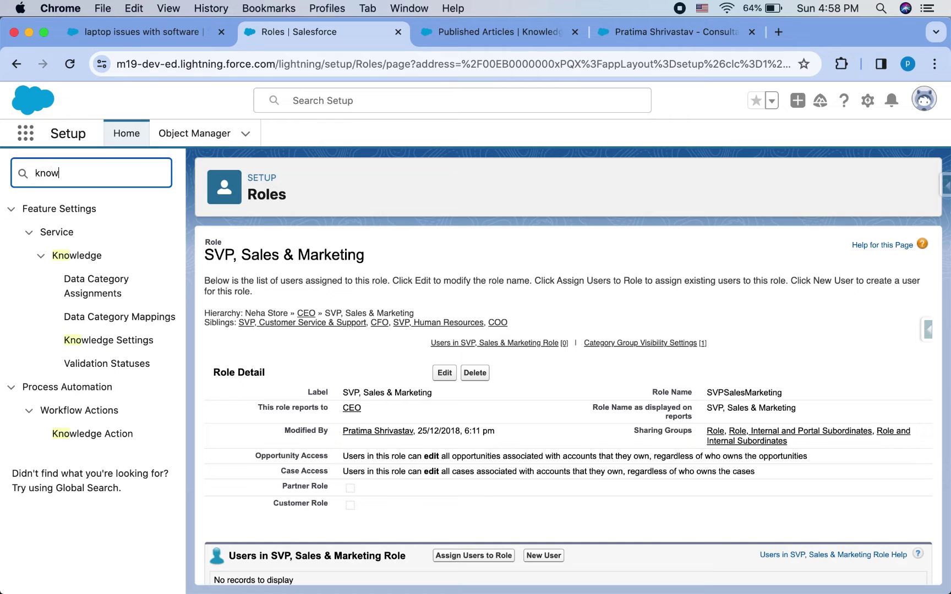
left_click(113, 344)
scroll(230, 487, "down", 10)
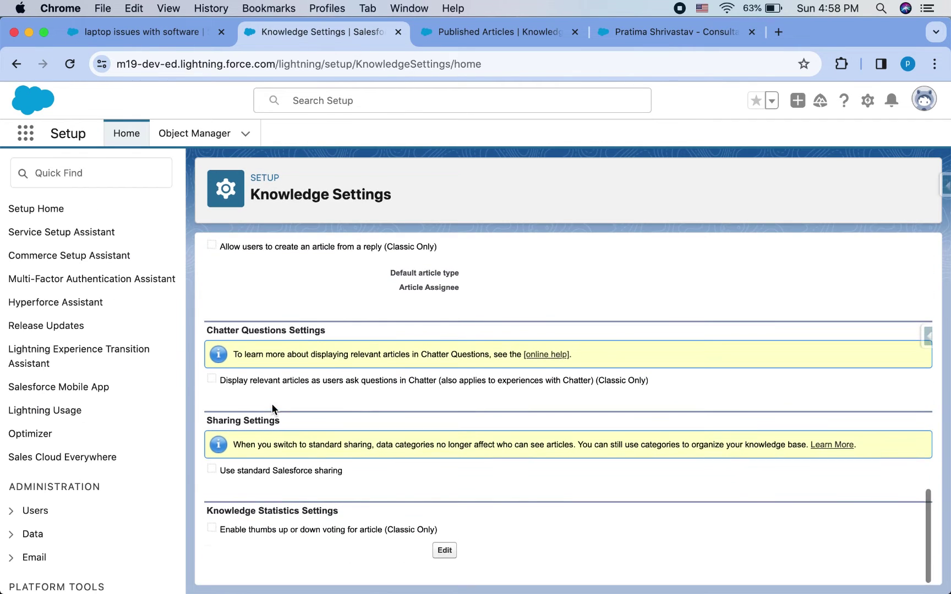
triple_click(286, 471)
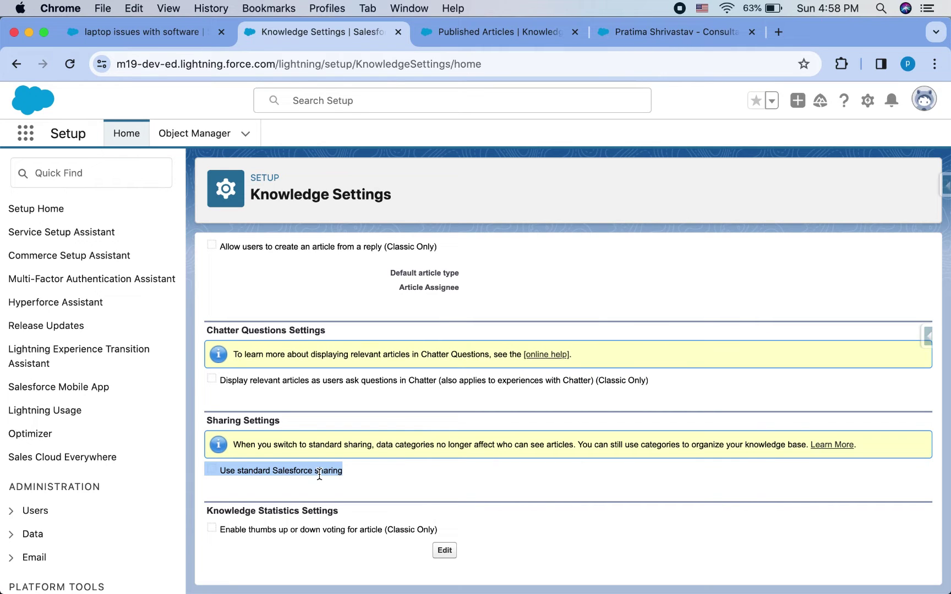
scroll(319, 474, "up", 5)
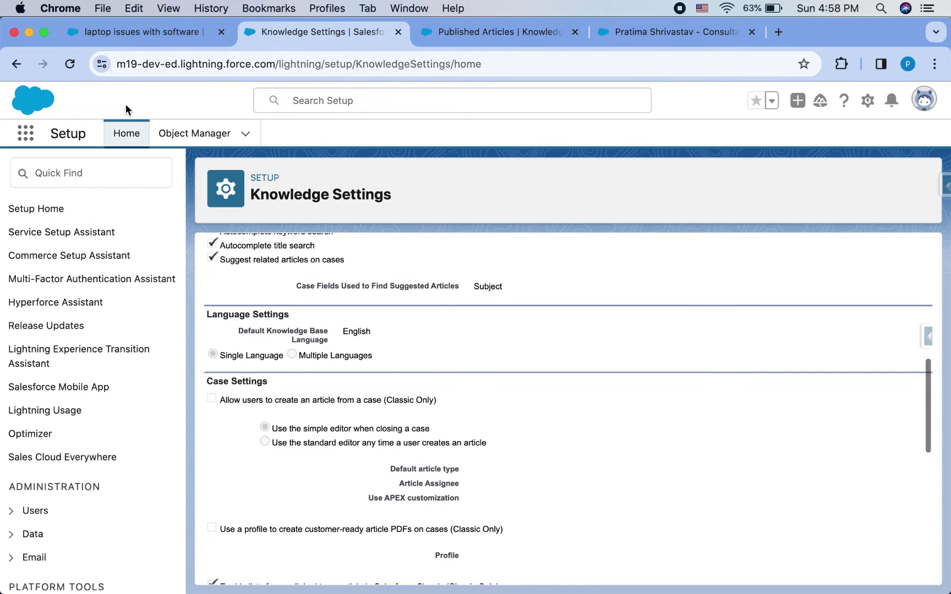
Return to the "laptop issues with software" article, assign it the Laptop category under Service > Hardware, and save the categories.
left_click(147, 41)
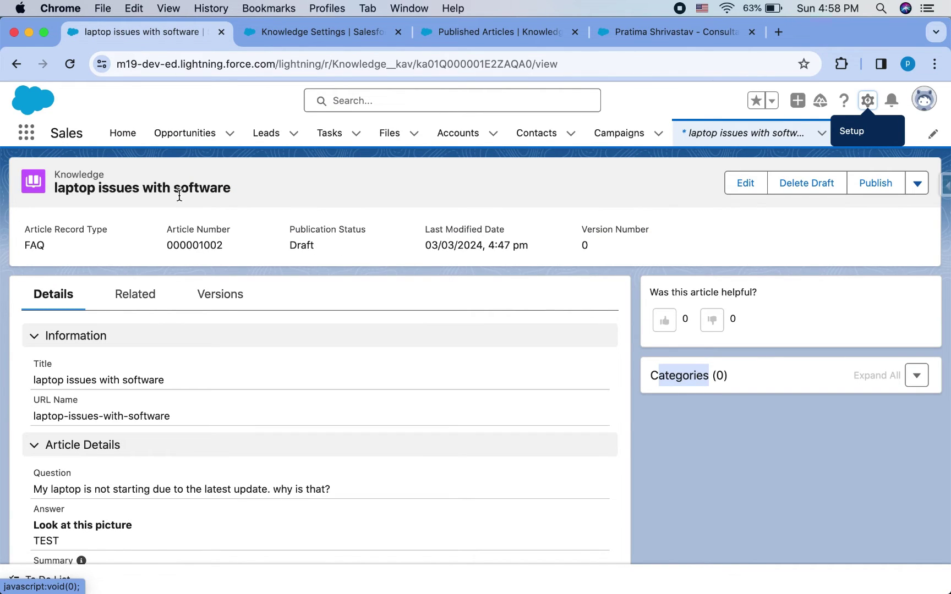
left_click(915, 376)
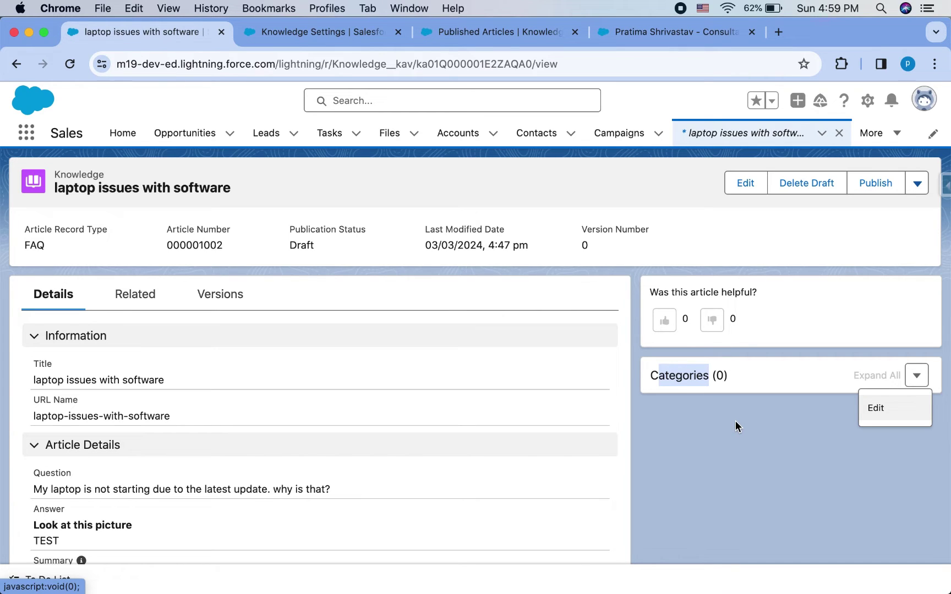
left_click(888, 414)
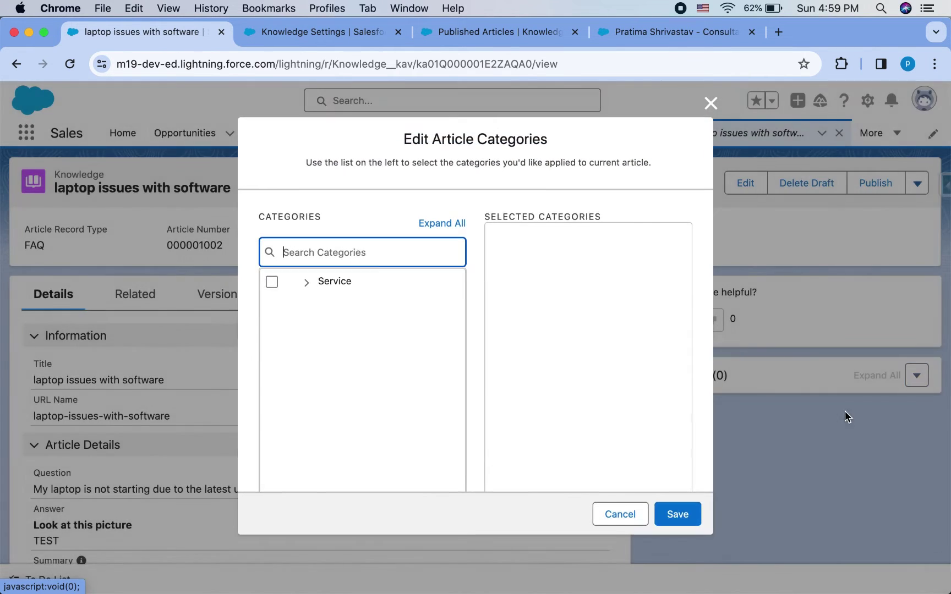
left_click(307, 283)
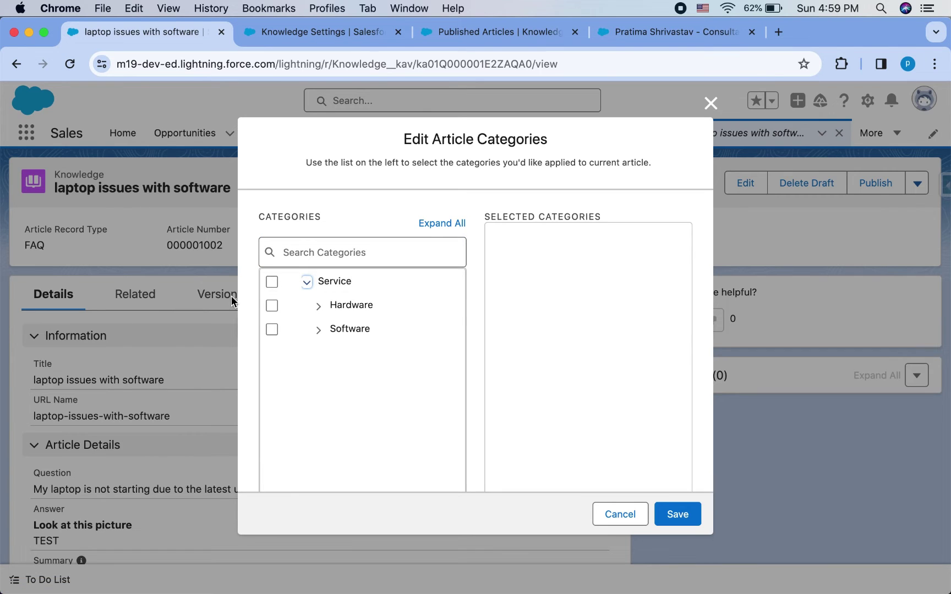
left_click(317, 332)
left_click(319, 306)
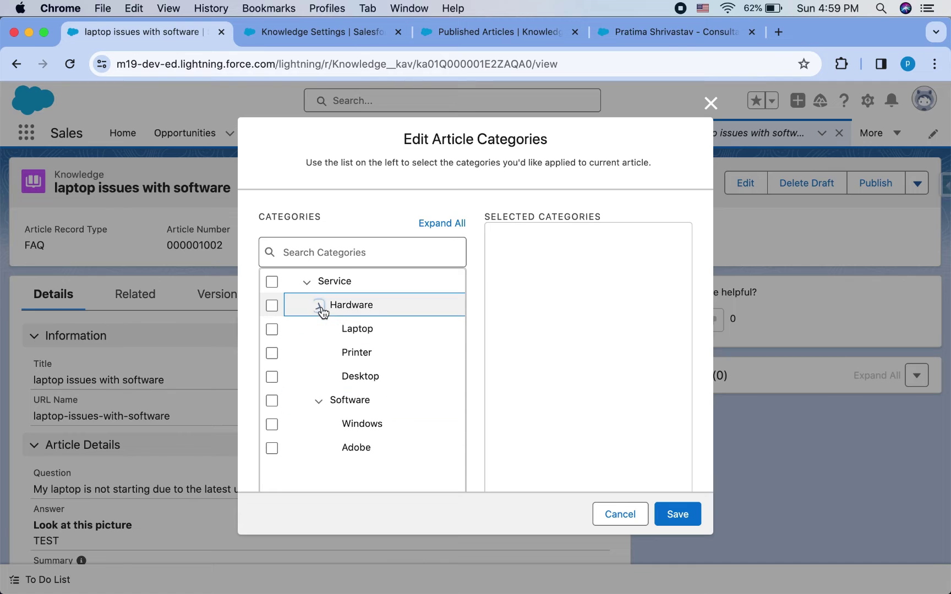
left_click(272, 328)
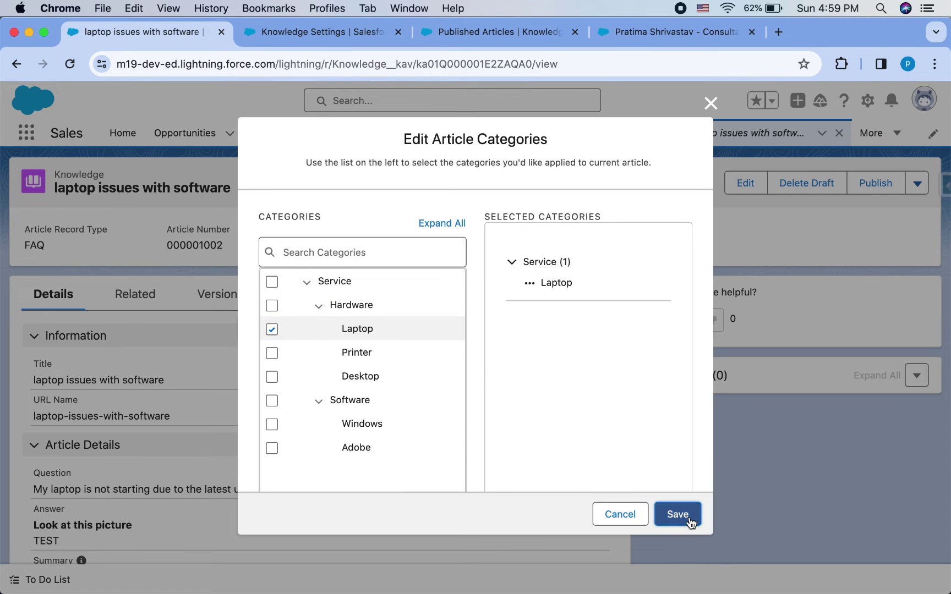
left_click(689, 520)
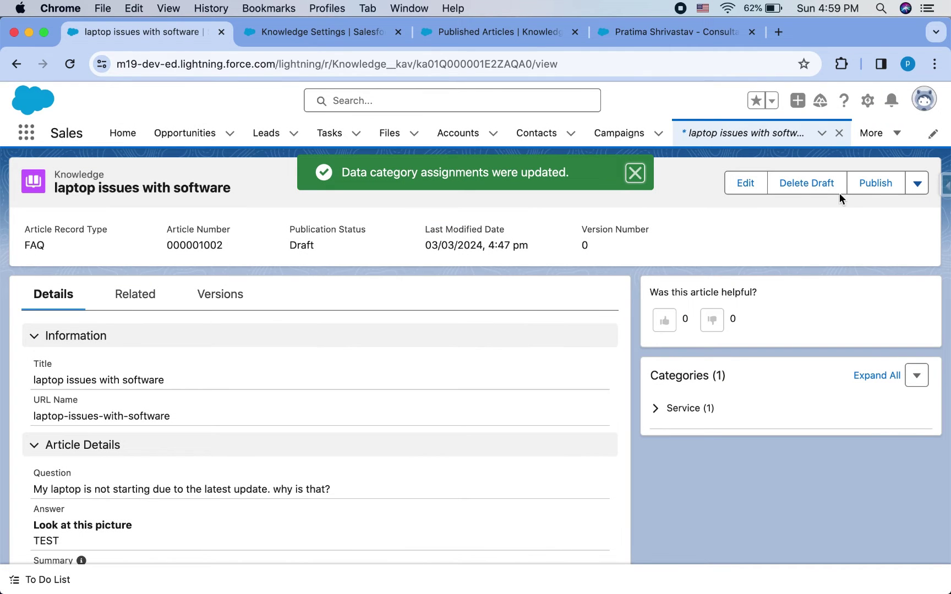
Publish the "laptop issues with software" article with the Publish now option, and review its version list and details.
left_click(882, 178)
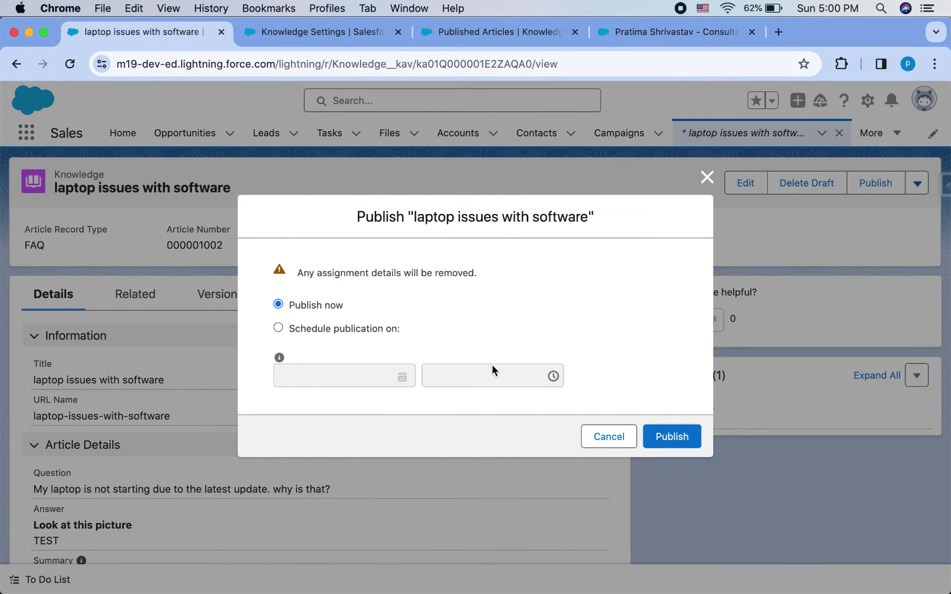
left_click(683, 438)
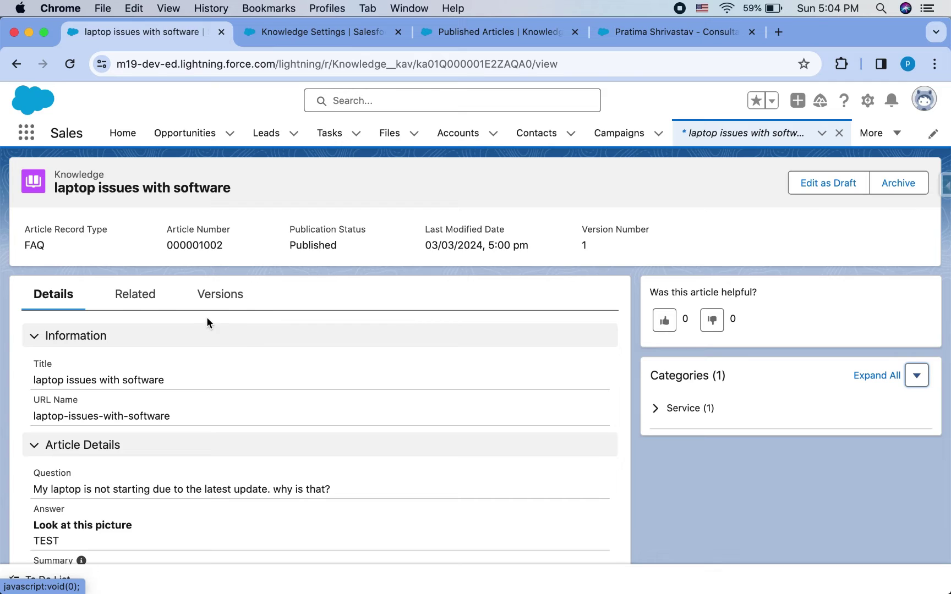
left_click(227, 309)
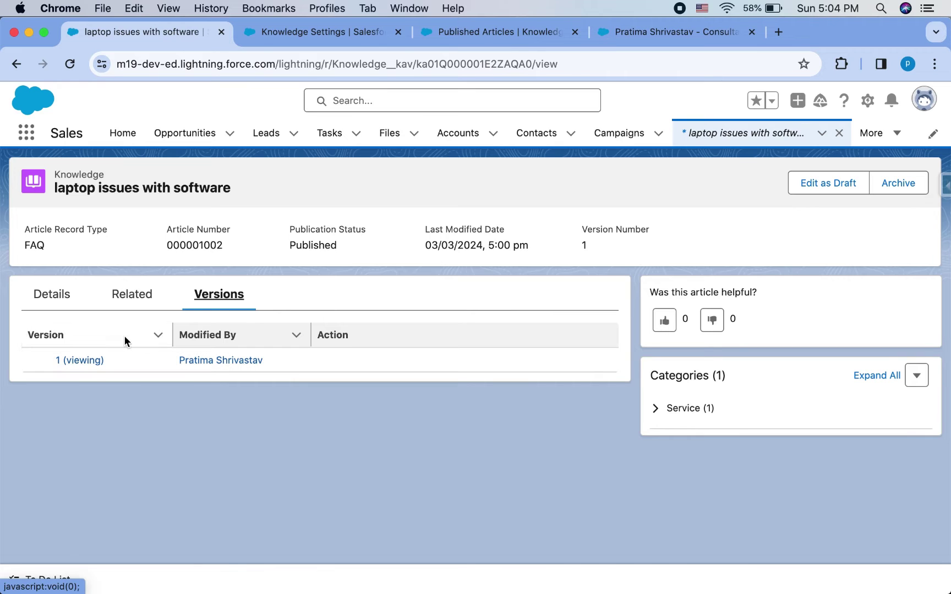
left_click(59, 300)
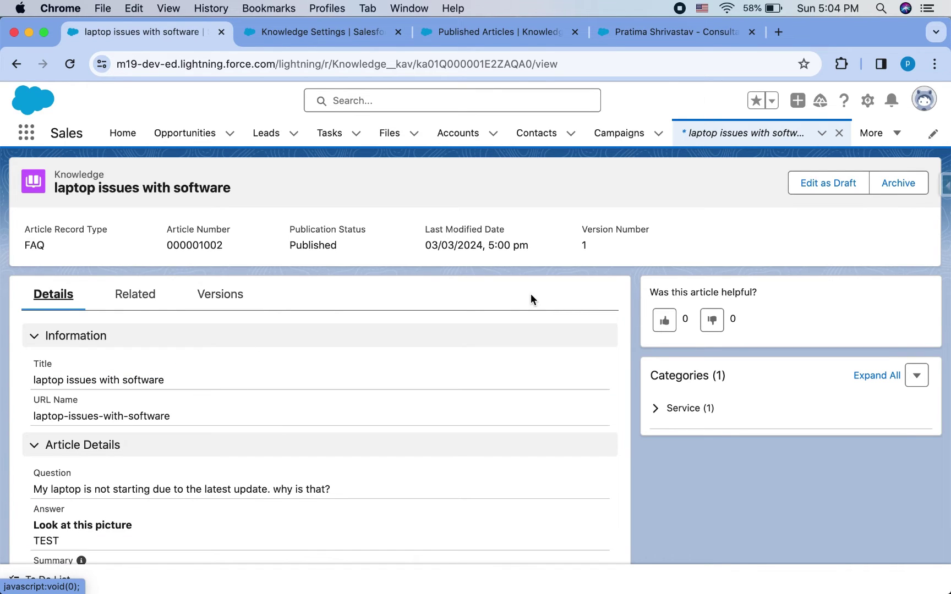
scroll(271, 378, "down", 5)
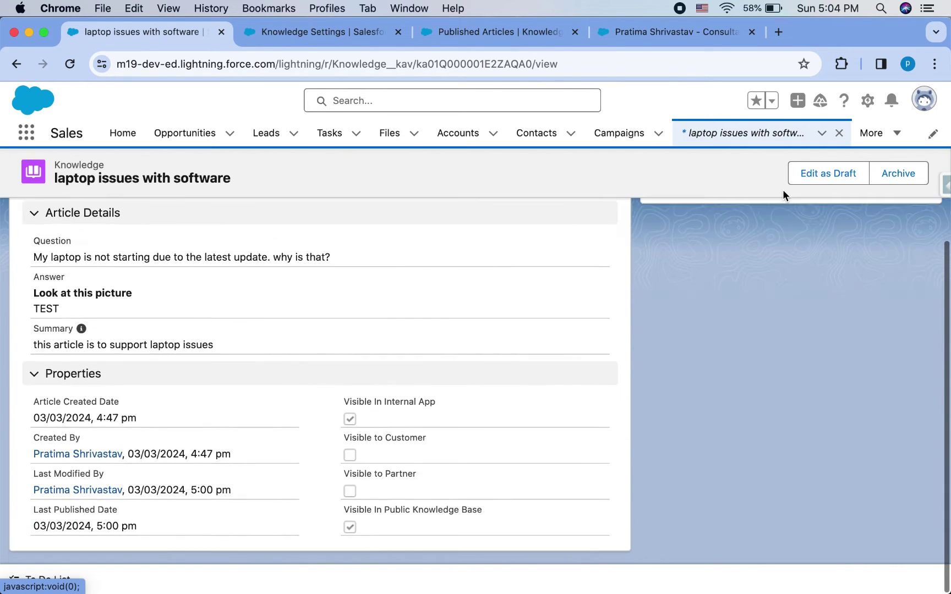
scroll(782, 189, "up", 5)
Create a draft of the published article, add the line "iiiitest" below the Question text, and save it.
left_click(822, 182)
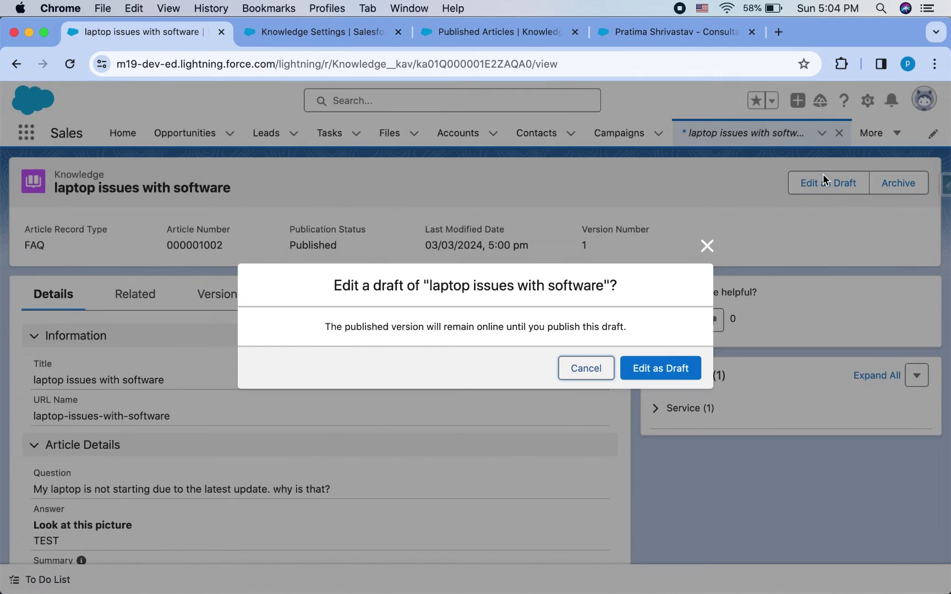
left_click(680, 371)
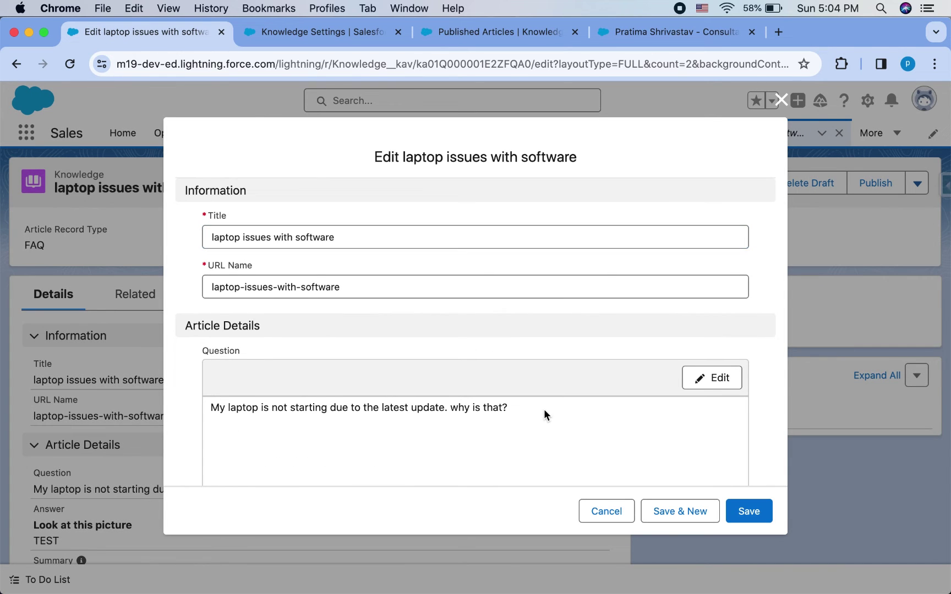
left_click(702, 385)
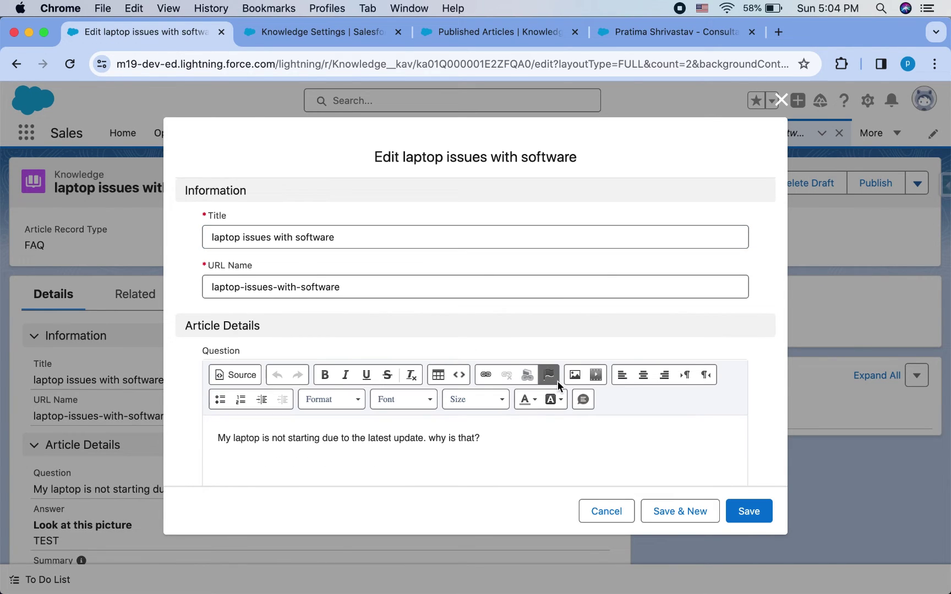
key("Return")
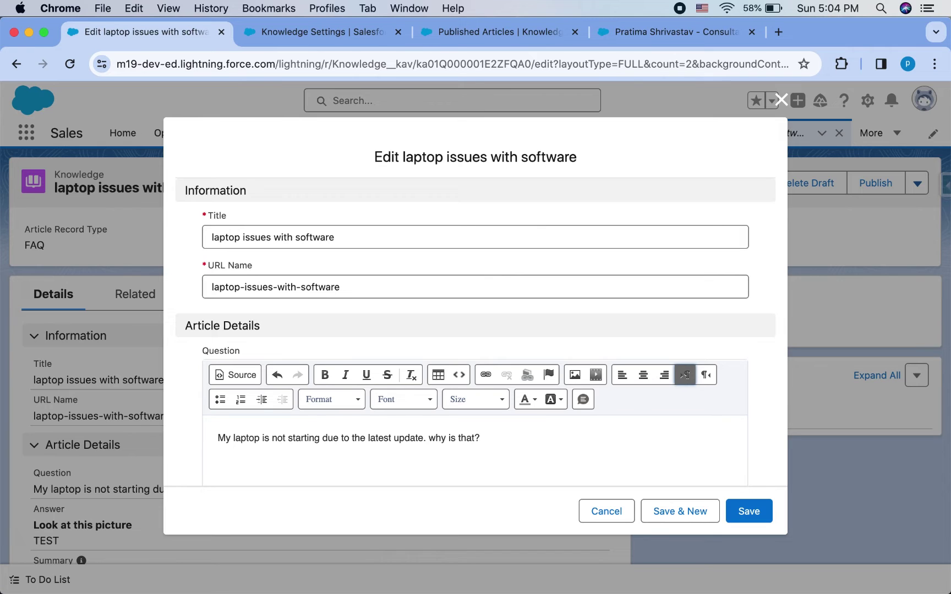
type("iiiitest")
left_click(748, 512)
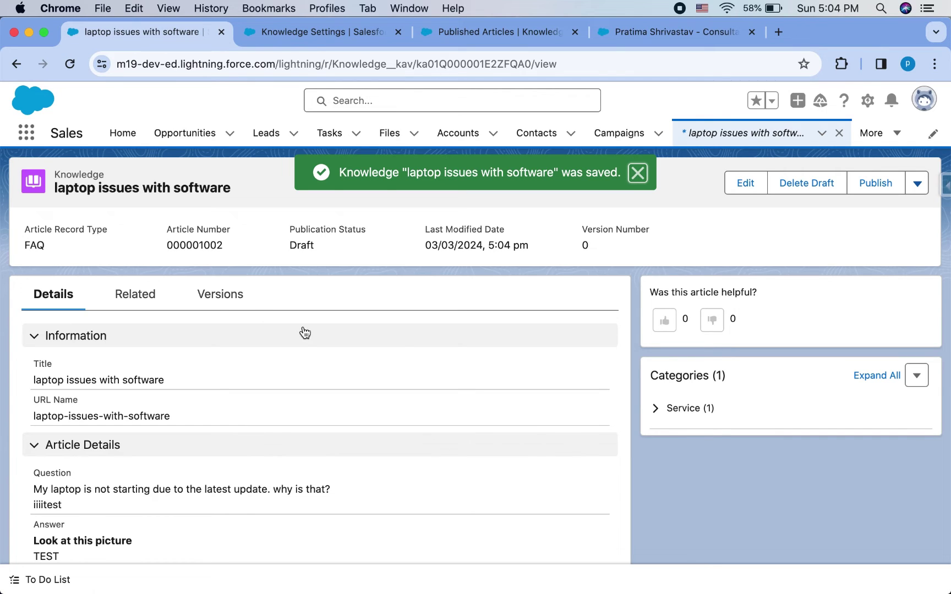
Publish the edited draft with Publish now and Flag as new version selected, checking the article's versions and details.
left_click(241, 302)
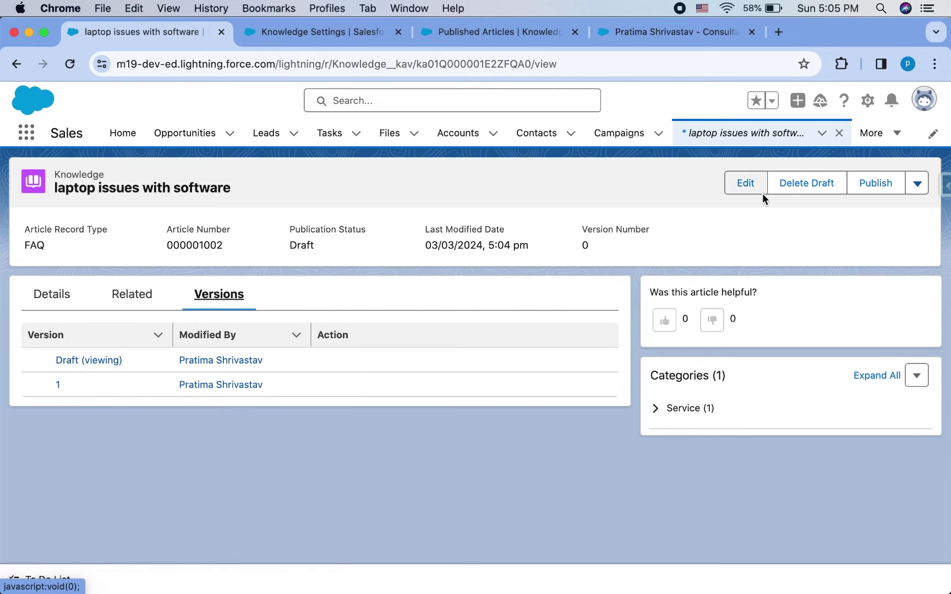
left_click(874, 185)
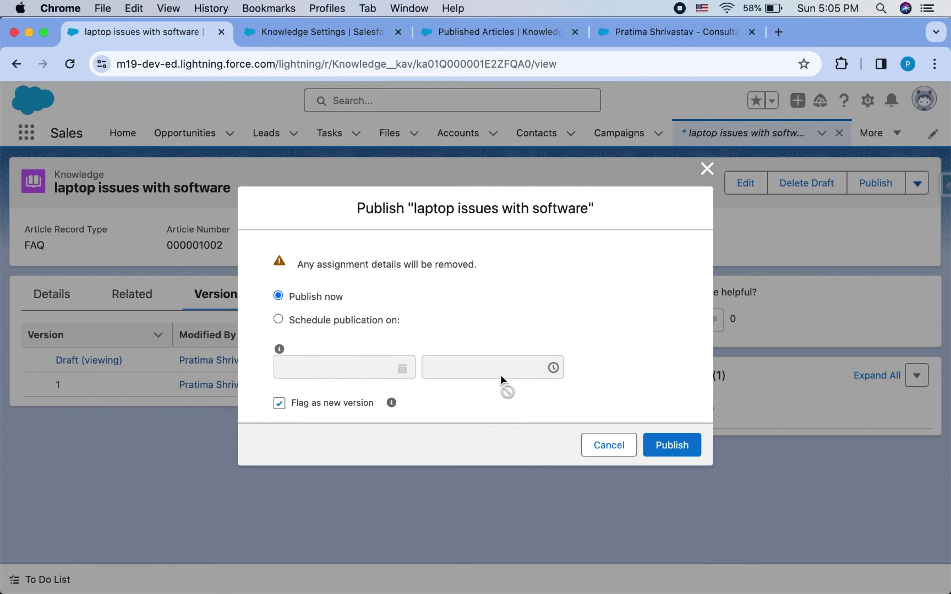
left_click(662, 447)
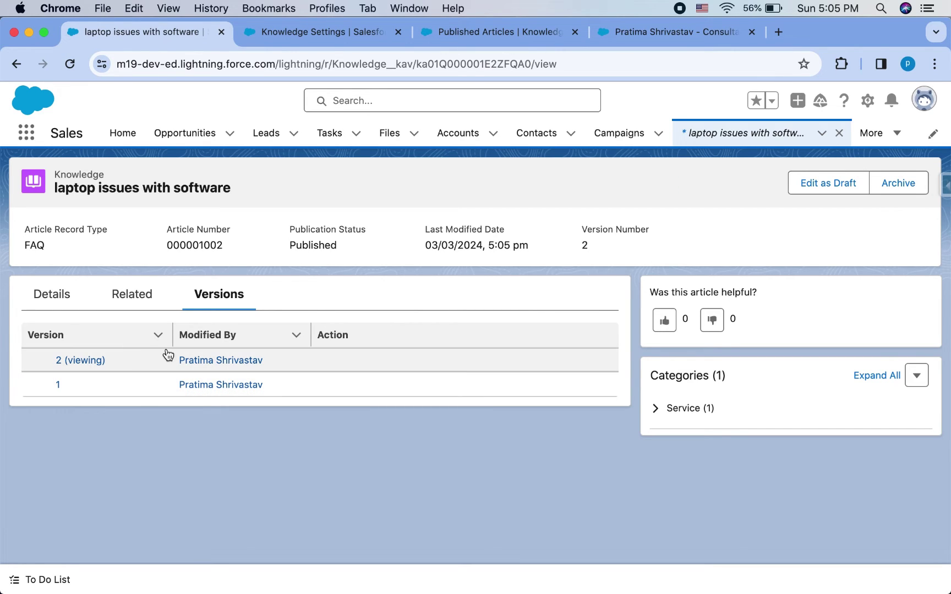
left_click(47, 297)
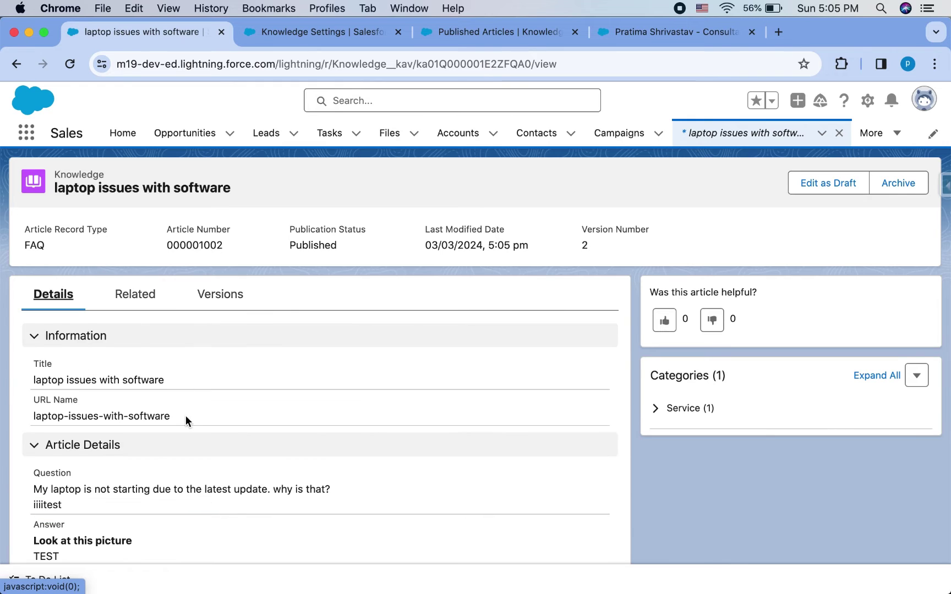
scroll(186, 420, "down", 3)
scroll(186, 421, "up", 3)
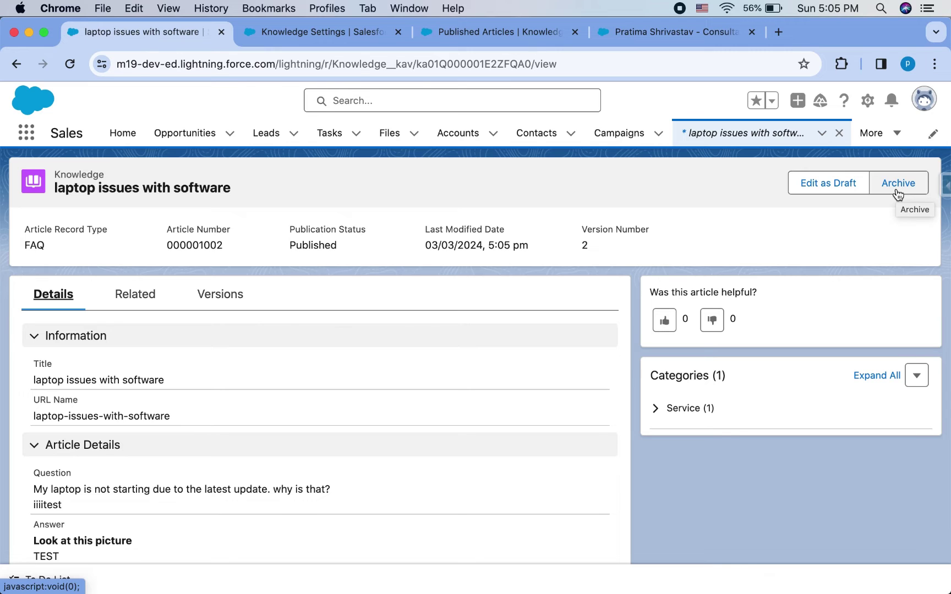
Find the Case object in Setup's Object Manager and start a new Lightning record page for it.
left_click(344, 29)
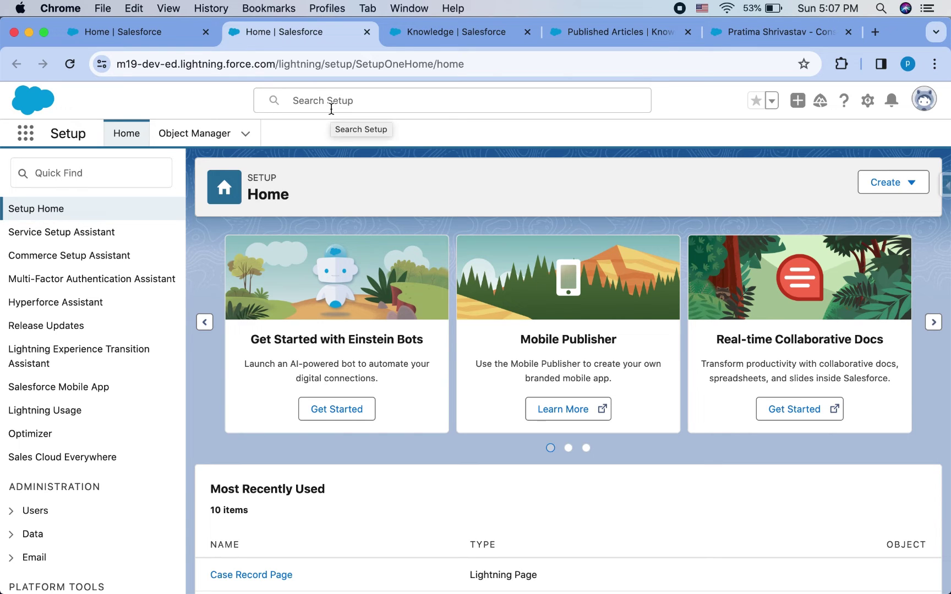
left_click(192, 140)
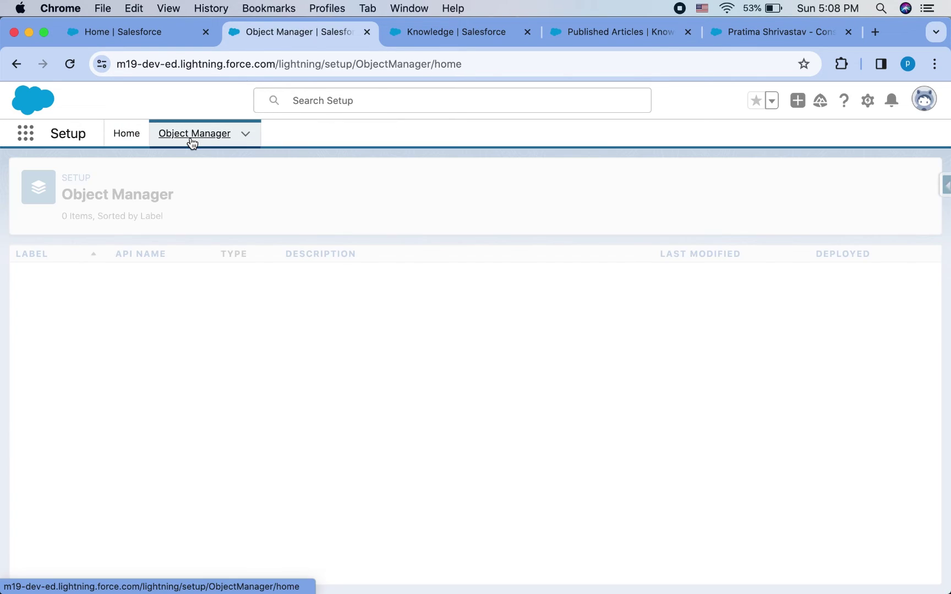
left_click(649, 182)
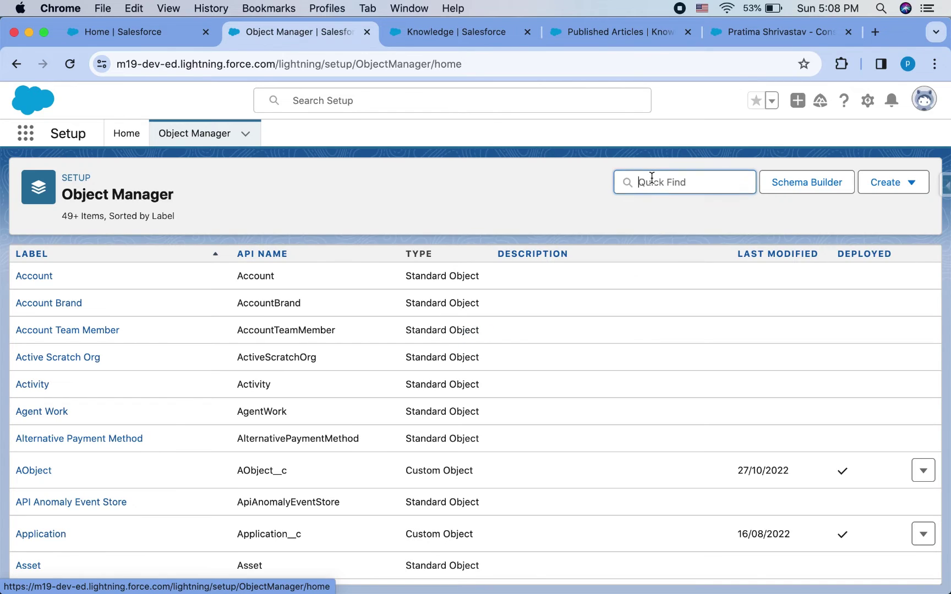
type("case")
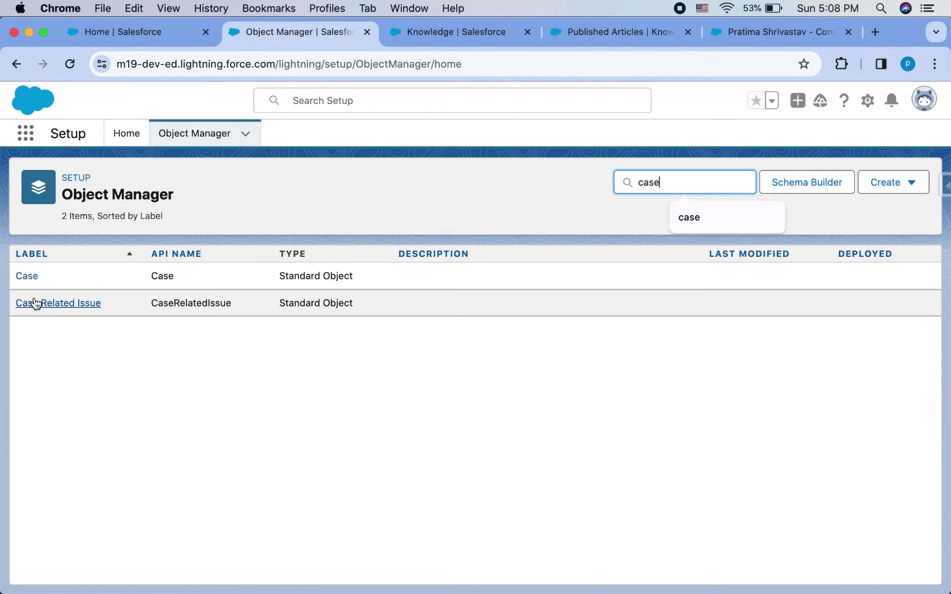
left_click(29, 276)
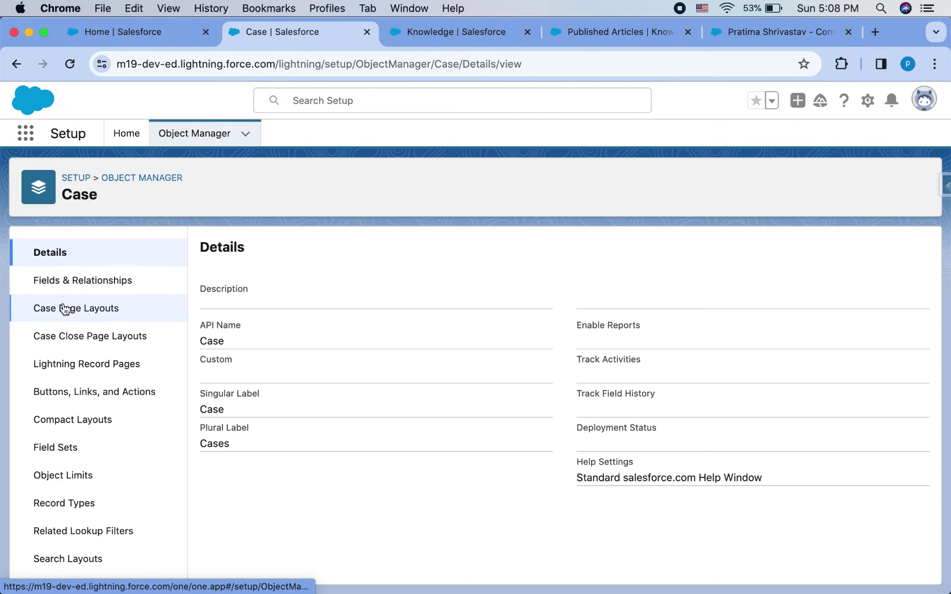
left_click(82, 365)
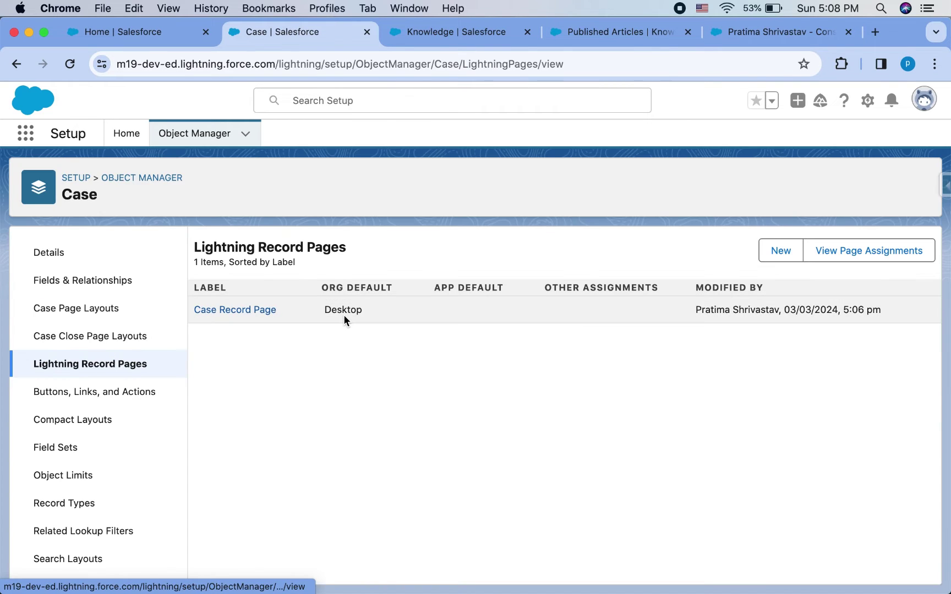
left_click(773, 251)
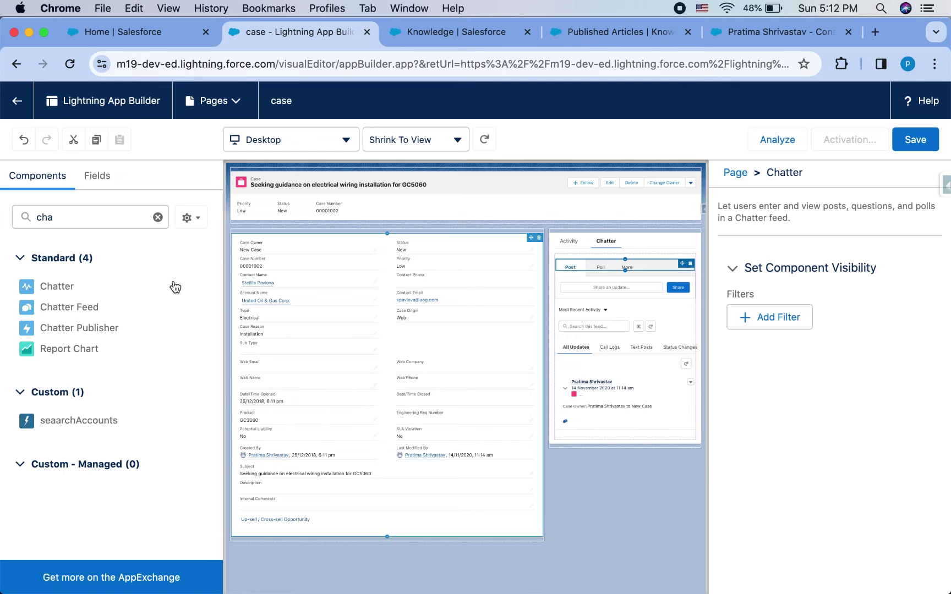
Add the Knowledge component above the Activity and Chatter tabs on the case page, and save the page.
double_click(89, 218)
key("BackSpace")
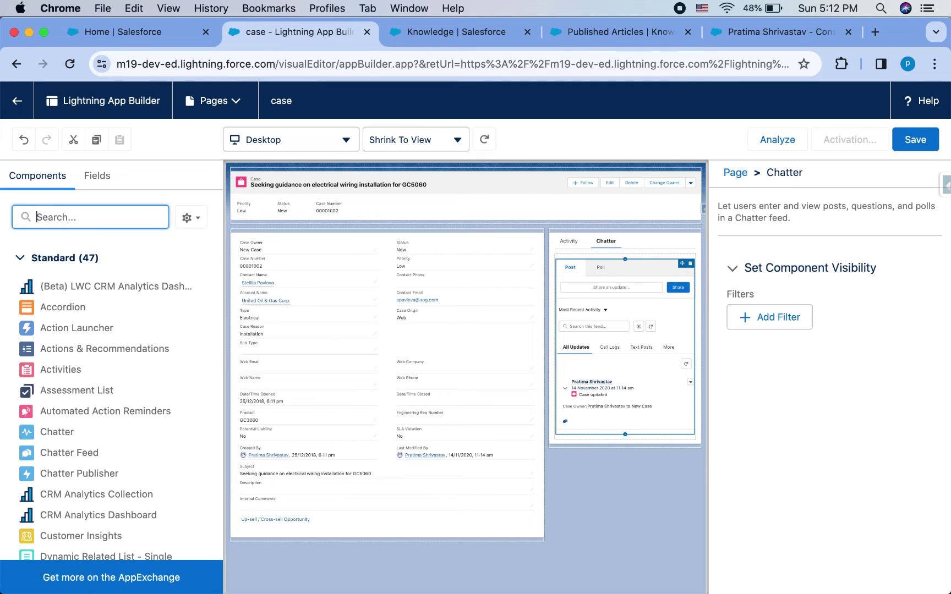
type("kno")
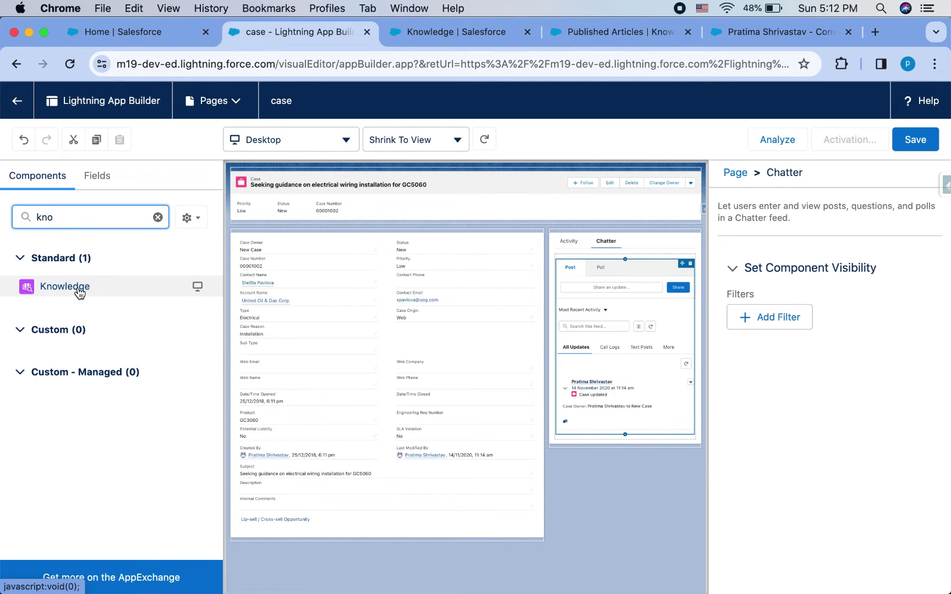
left_click(62, 293)
left_click_drag(63, 297, 605, 238)
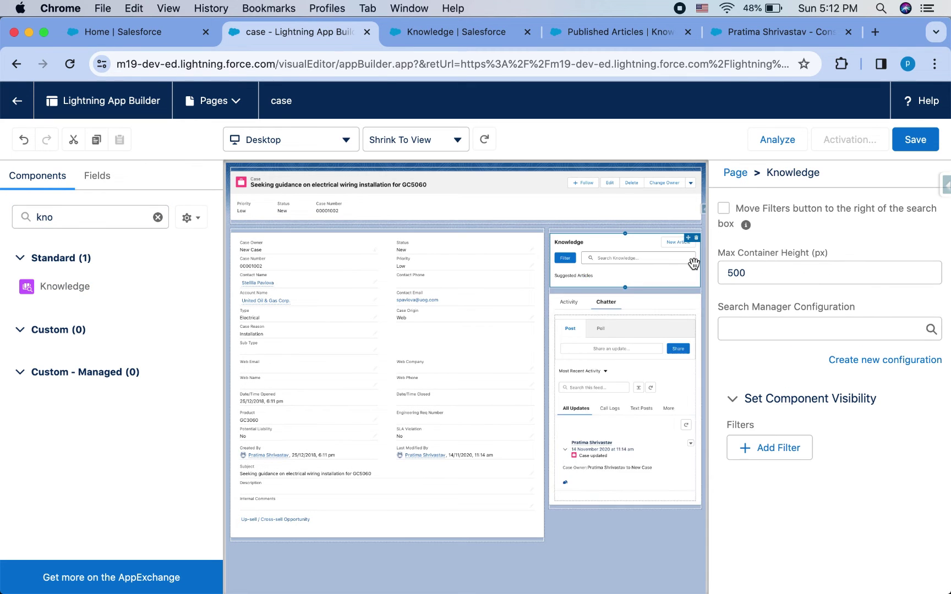
left_click(902, 148)
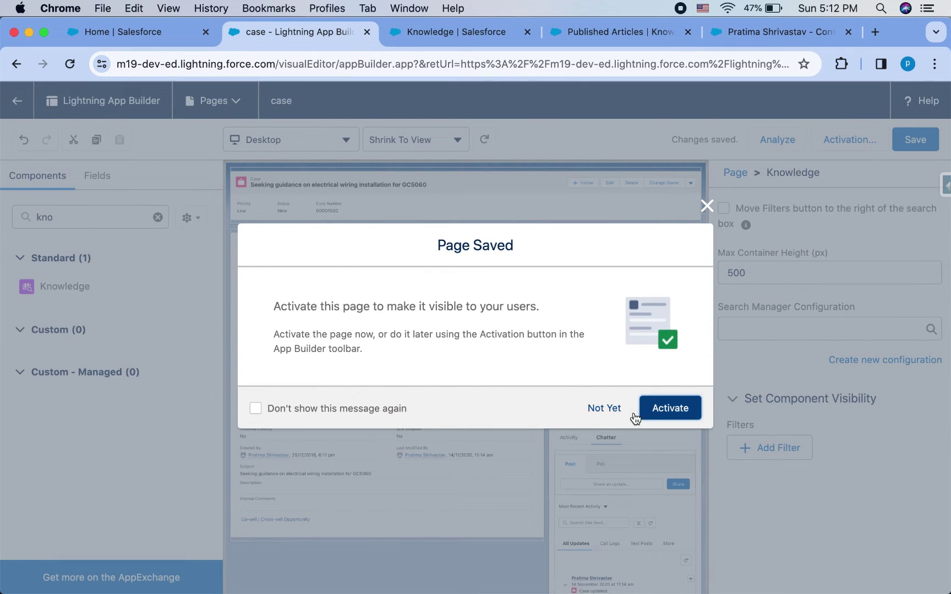
left_click(633, 414)
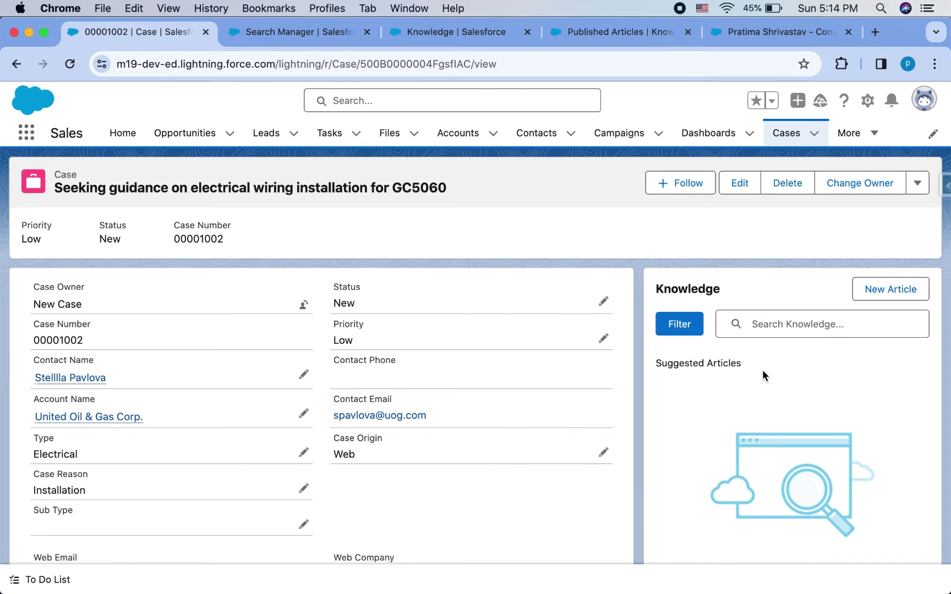
Search the case's Knowledge component for "laptop" and review the "laptop issues with software" article in preview and full view.
left_click(785, 328)
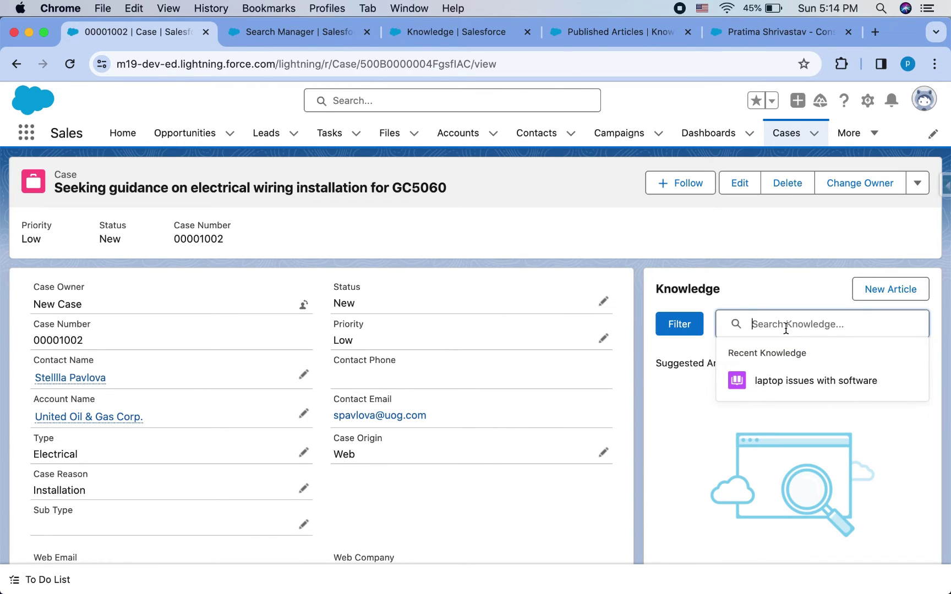
type("laptop")
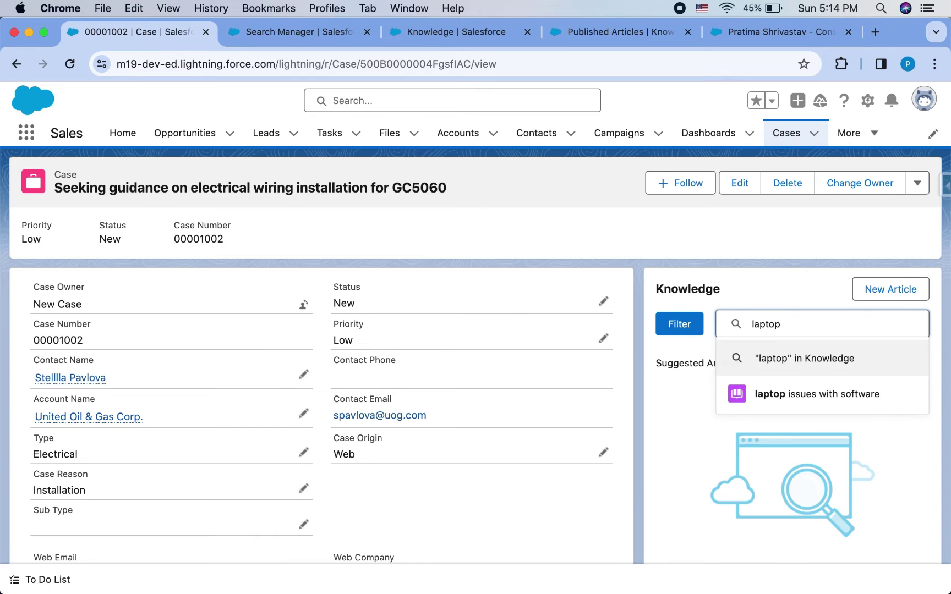
key("Return")
mouse_move(741, 342)
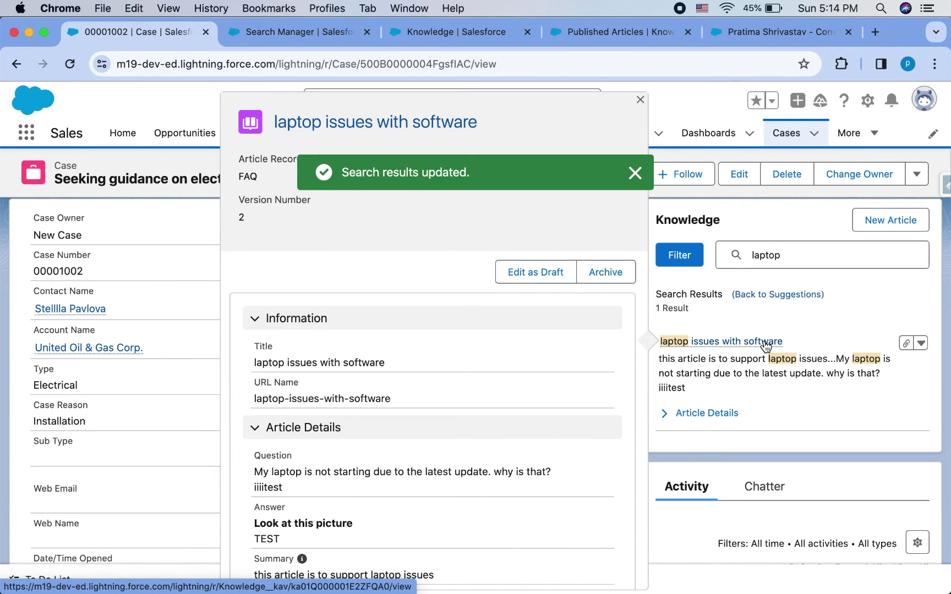
scroll(550, 467, "down", 3)
scroll(550, 467, "down", 5)
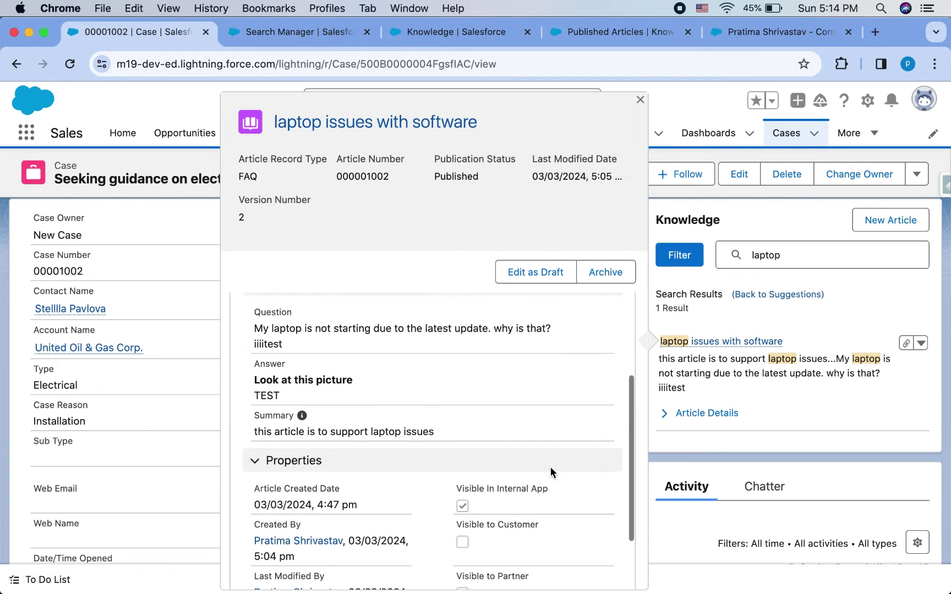
scroll(550, 467, "up", 8)
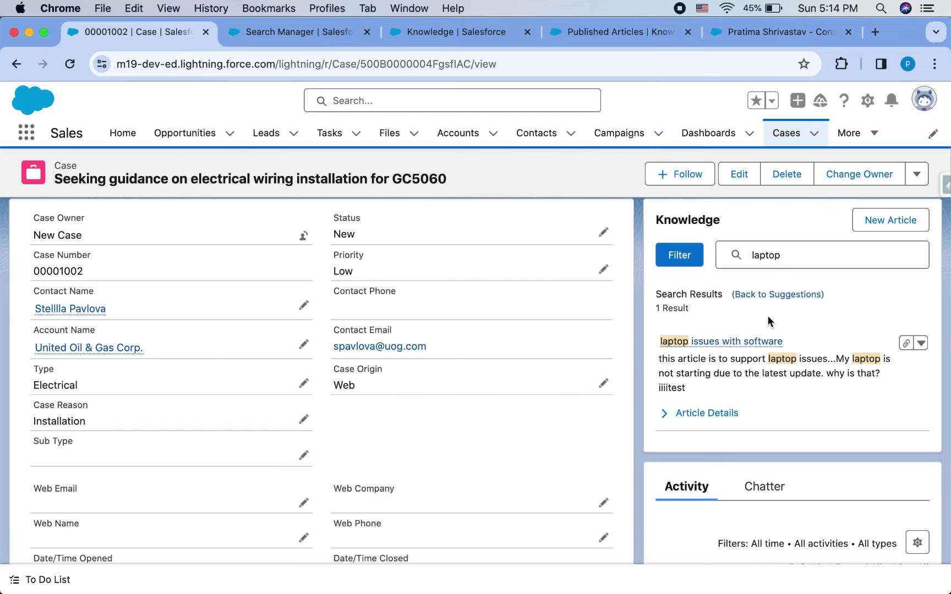
left_click(746, 341)
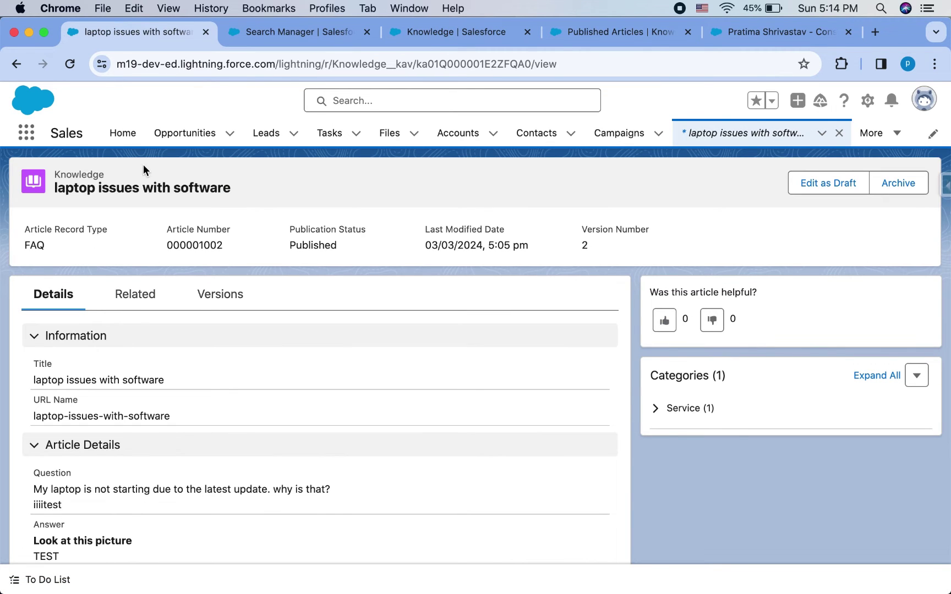
left_click(16, 63)
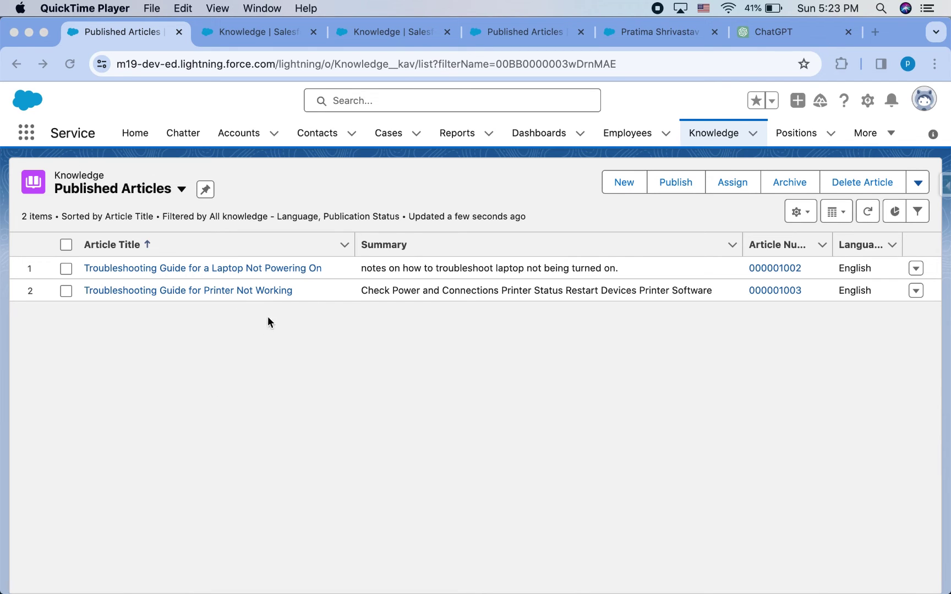
Open the published article "Troubleshooting Guide for a Laptop Not Powering On" and read through its description.
left_click(237, 328)
left_click(246, 269)
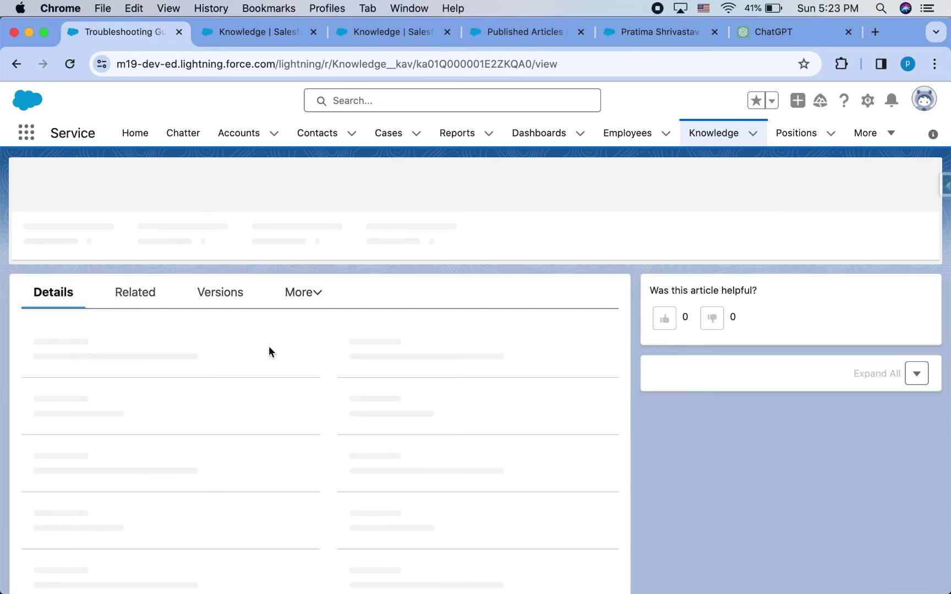
scroll(268, 349, "down", 10)
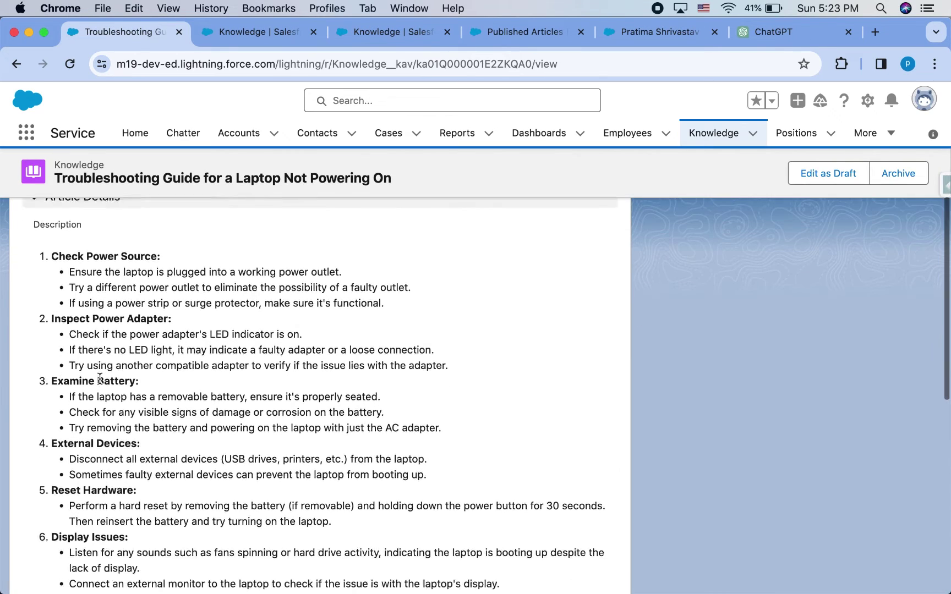
scroll(100, 378, "down", 3)
scroll(100, 379, "up", 15)
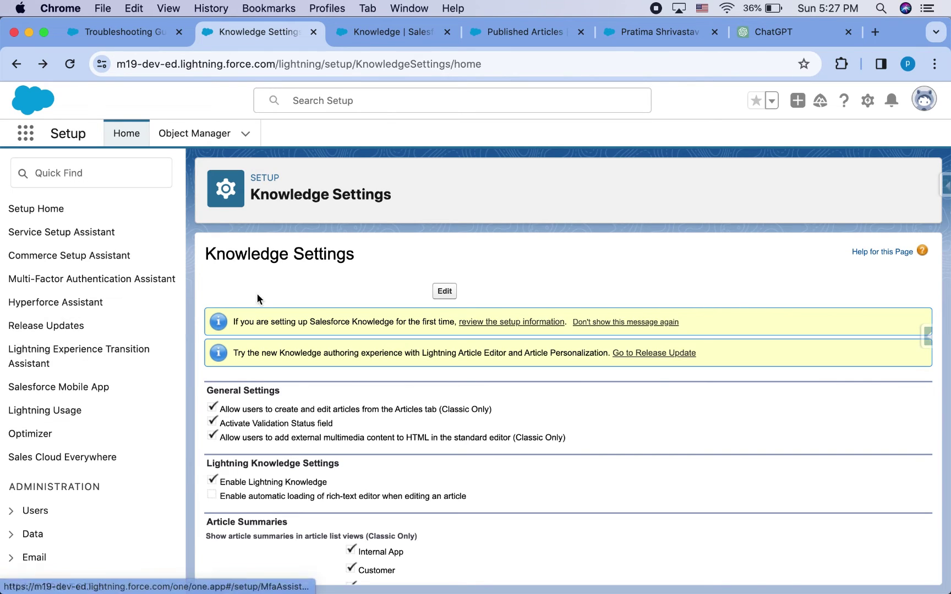
Edit the Knowledge Settings and add Case Reason to the selected case fields used to find suggested articles.
scroll(442, 418, "down", 3)
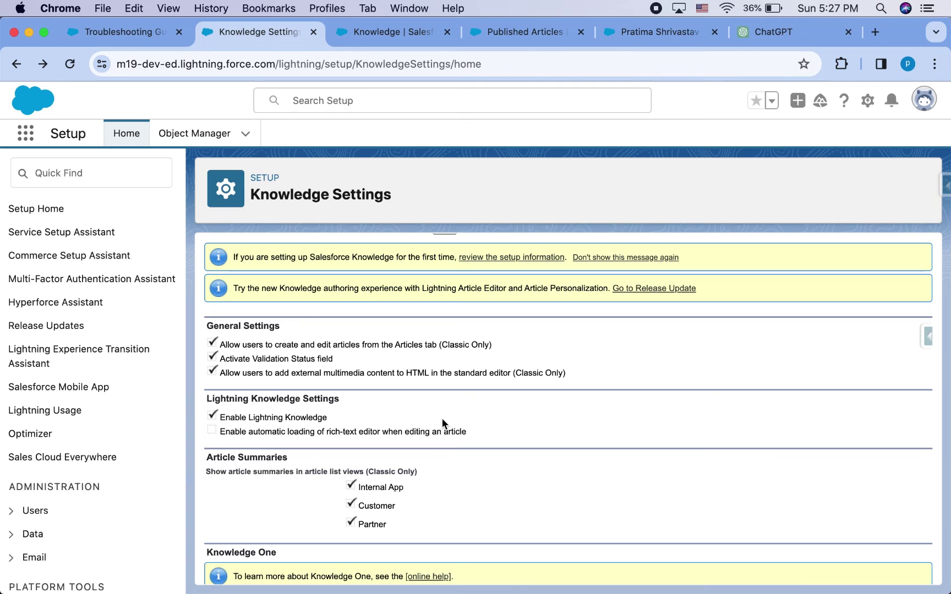
scroll(442, 418, "up", 2)
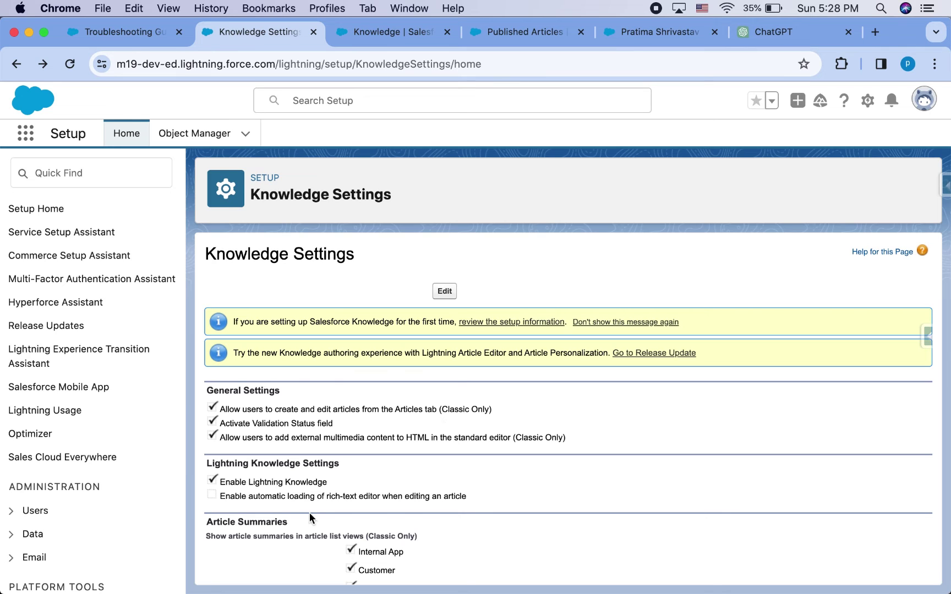
scroll(309, 513, "down", 1)
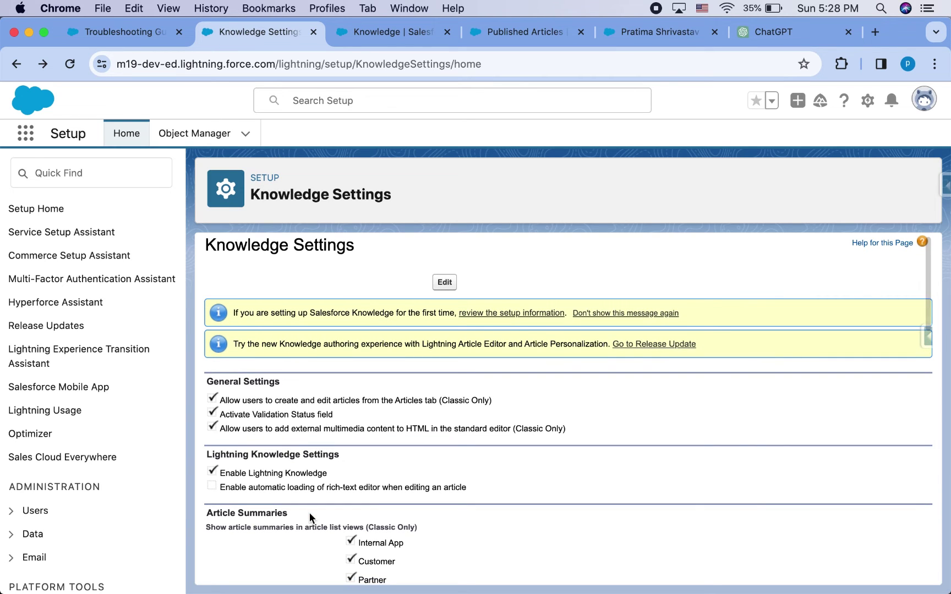
scroll(311, 450, "down", 4)
scroll(311, 450, "down", 3)
scroll(310, 450, "up", 5)
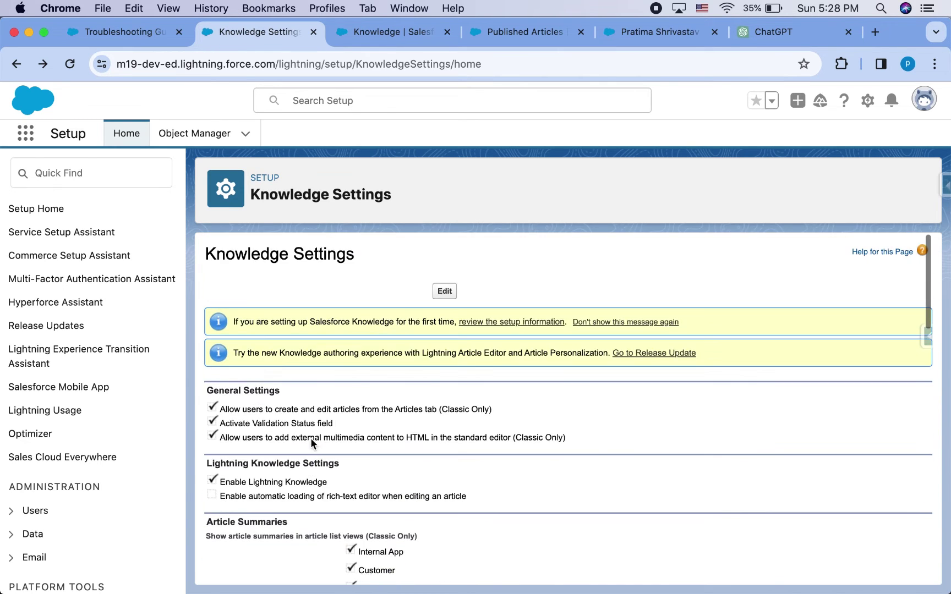
left_click(448, 290)
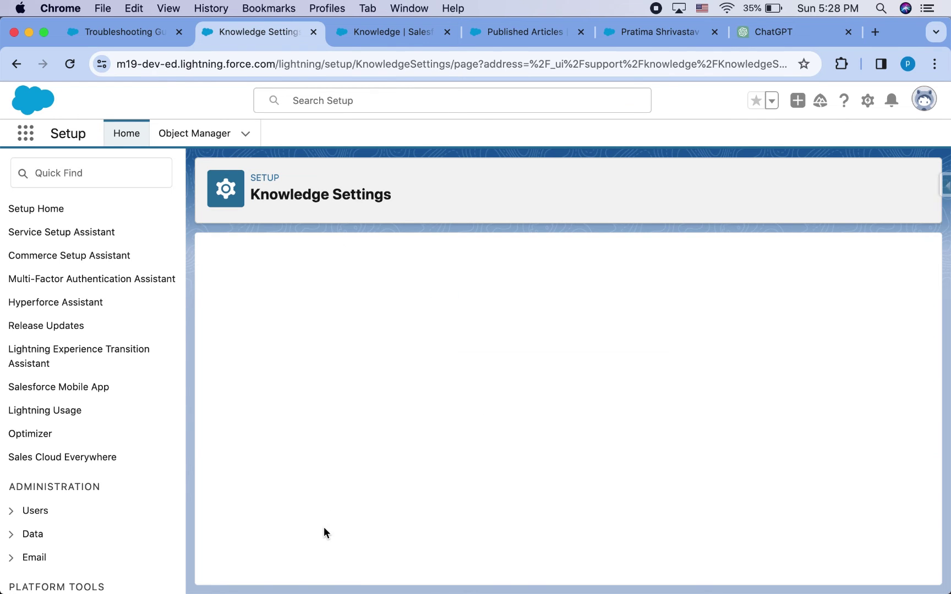
scroll(407, 521, "down", 5)
scroll(408, 521, "down", 5)
scroll(408, 520, "up", 1)
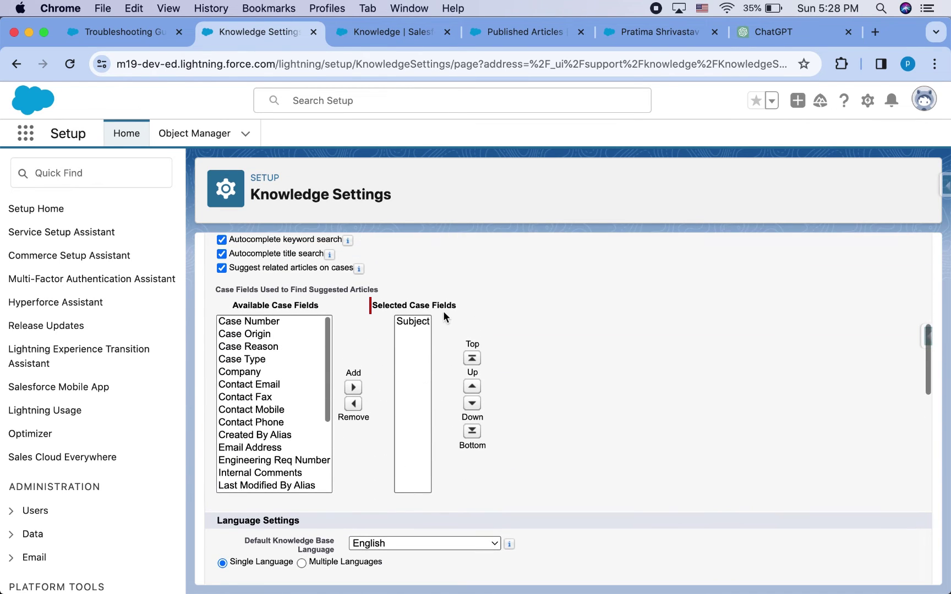
left_click(413, 322)
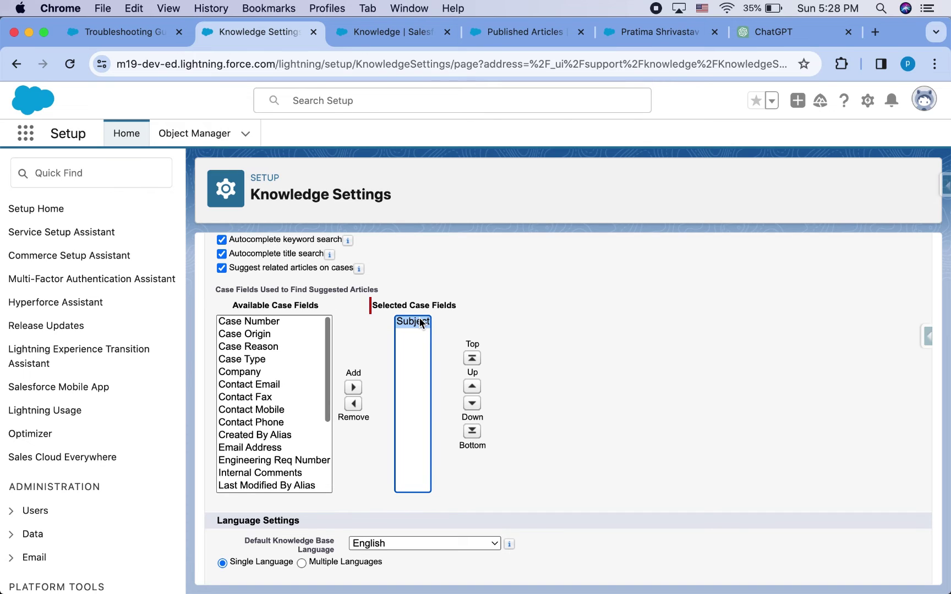
left_click(238, 345)
left_click(358, 388)
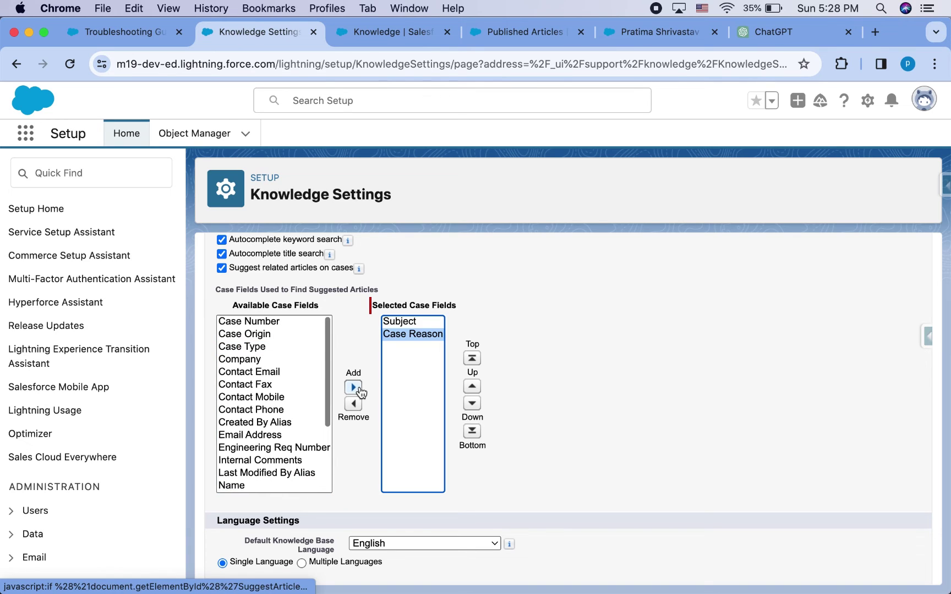
Look through the remaining available case fields and save the Knowledge Settings.
scroll(241, 461, "down", 2)
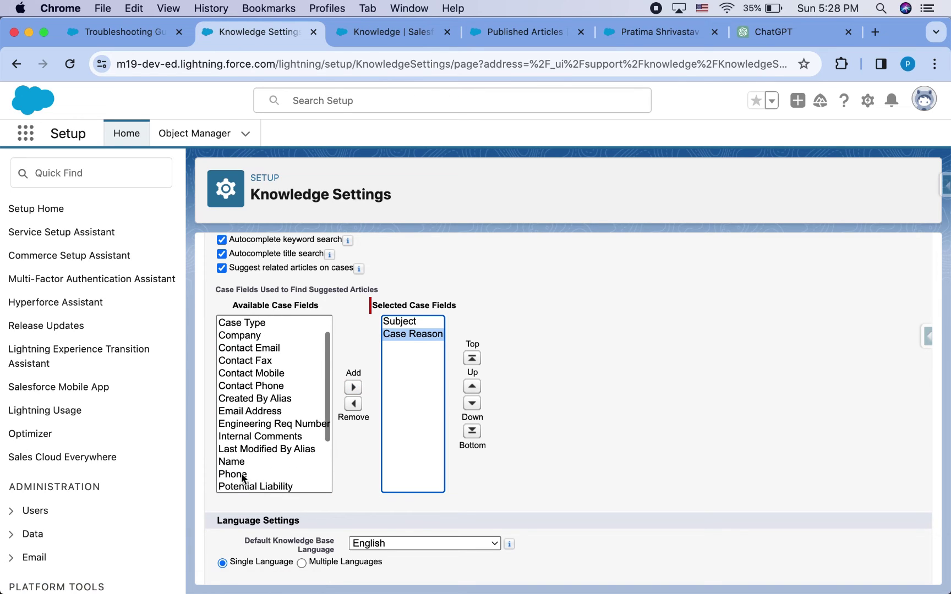
scroll(244, 407, "down", 3)
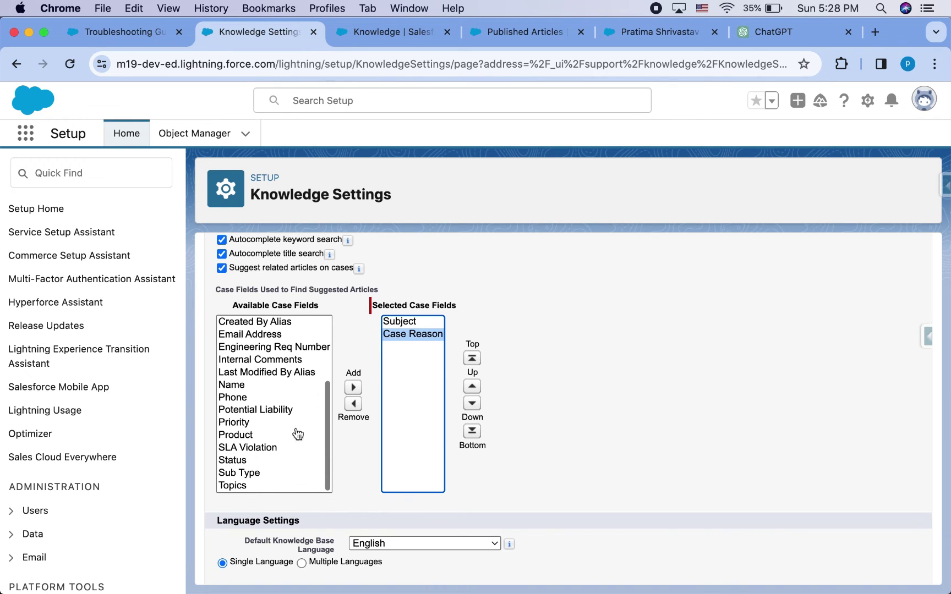
scroll(385, 501, "up", 10)
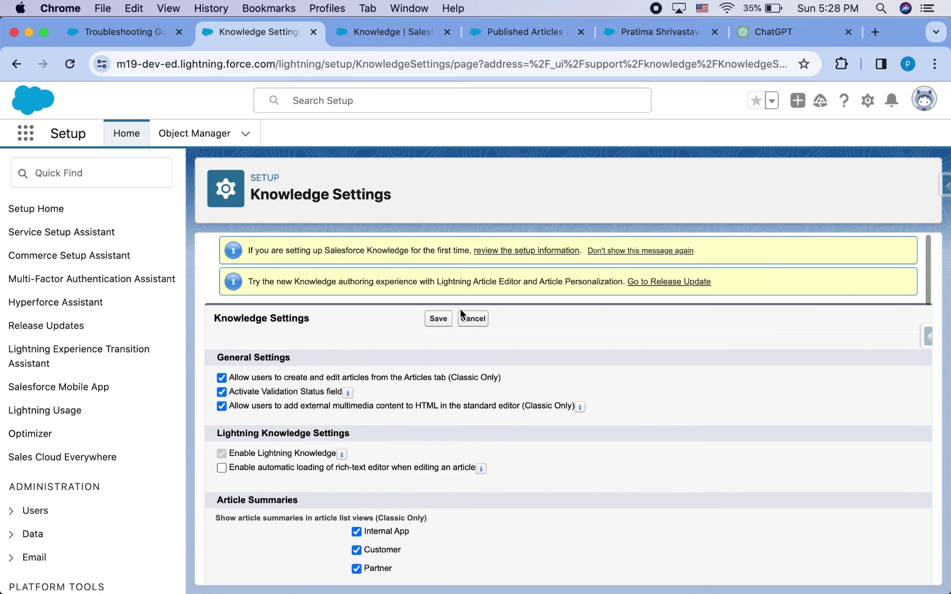
left_click(438, 324)
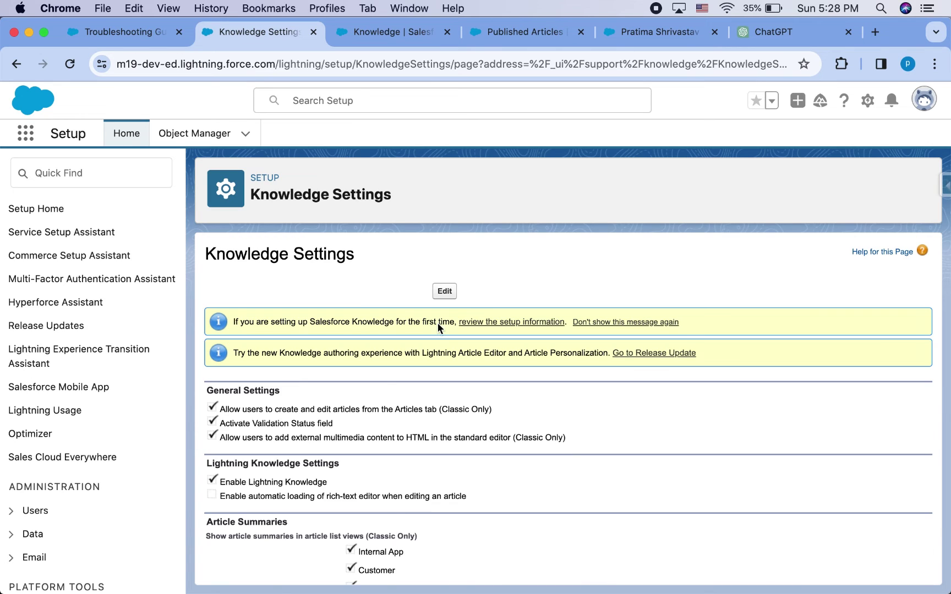
Create a case with subject and description "laptop is not turning on", case origin Web and case reason Performance.
left_click(138, 40)
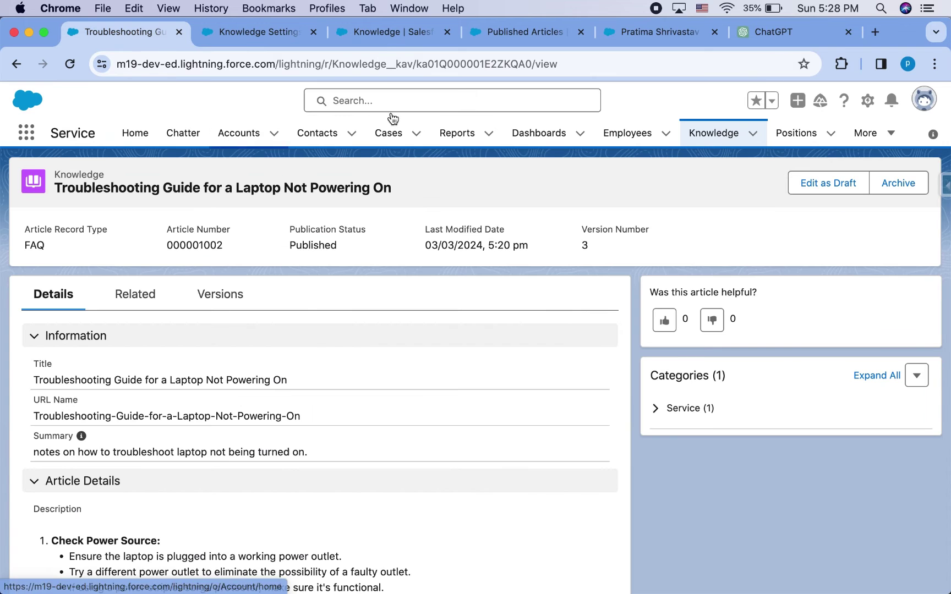
left_click(387, 132)
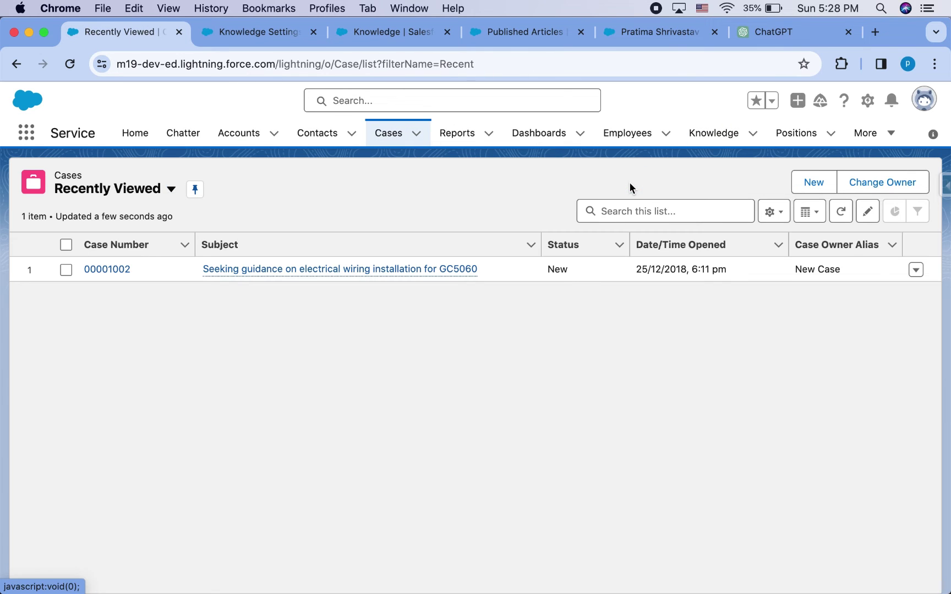
left_click(811, 190)
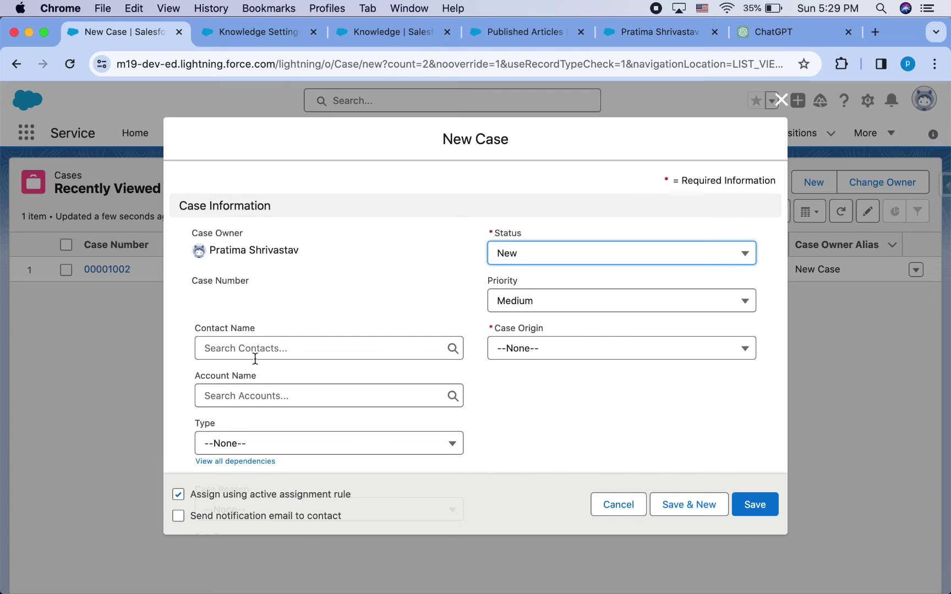
scroll(245, 401, "down", 6)
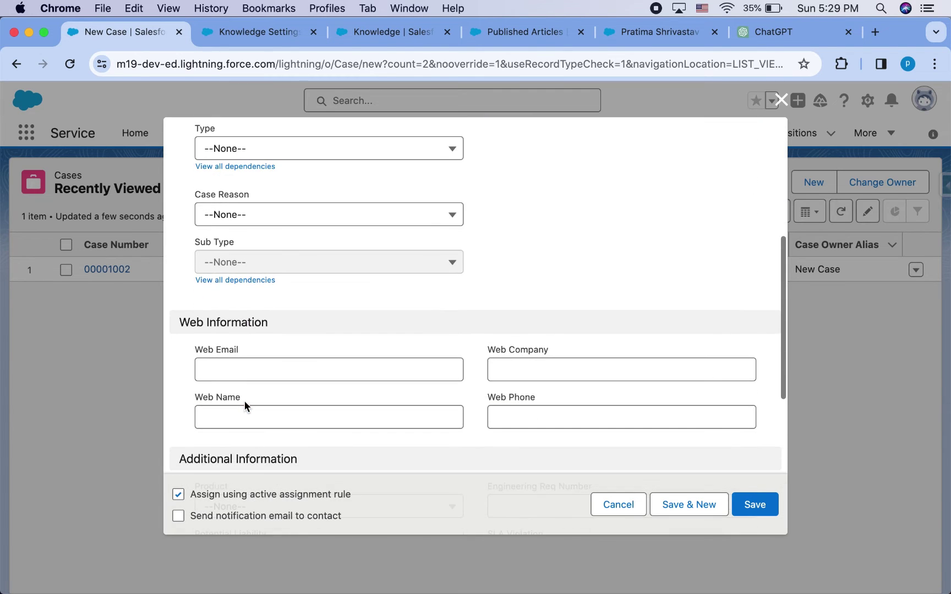
scroll(245, 405, "down", 5)
left_click(255, 308)
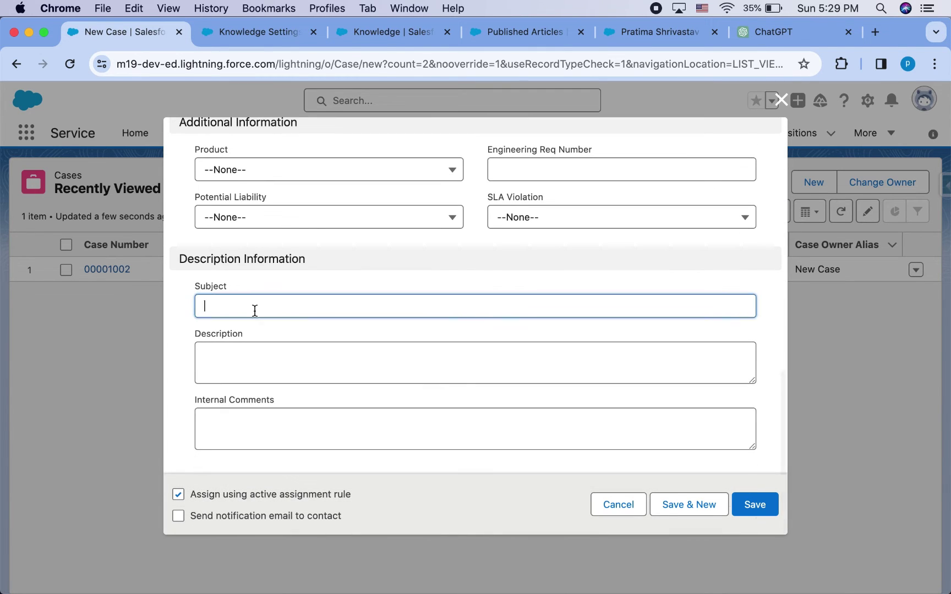
type("laptop")
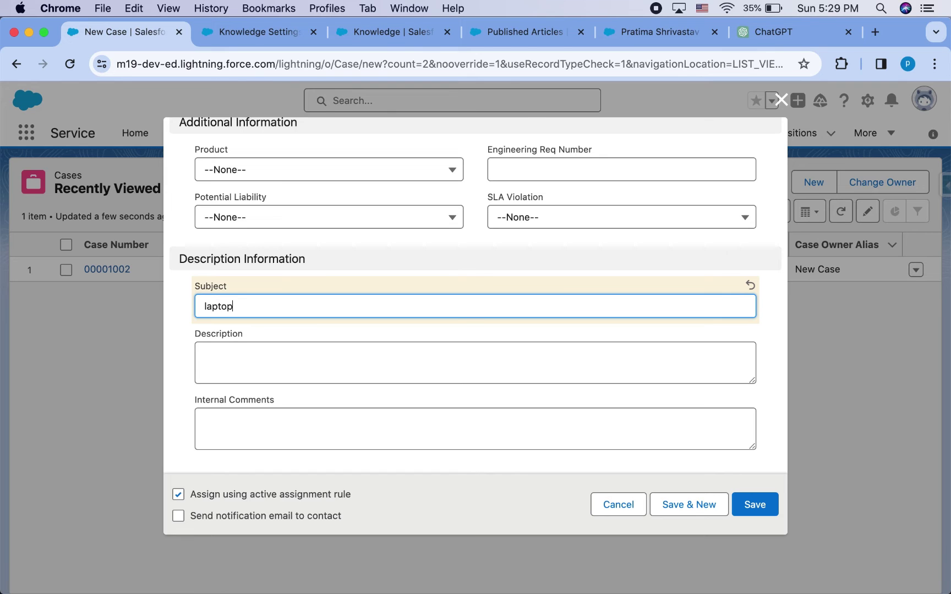
type(" is not turning on")
key("Return")
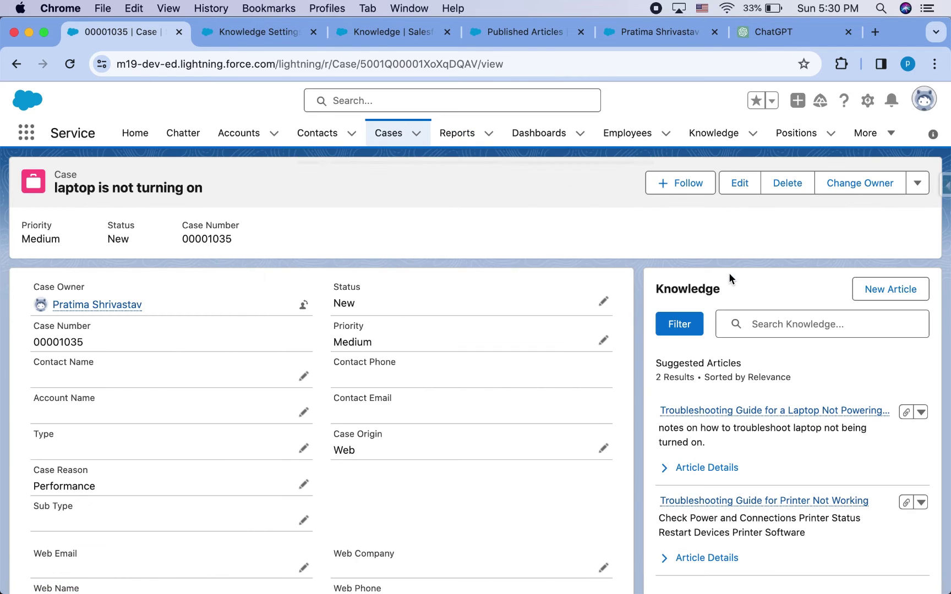
Review the new case's details and its suggested articles, previewing "Troubleshooting Guide for Printer Not Working".
scroll(281, 425, "down", 2)
scroll(276, 426, "down", 1)
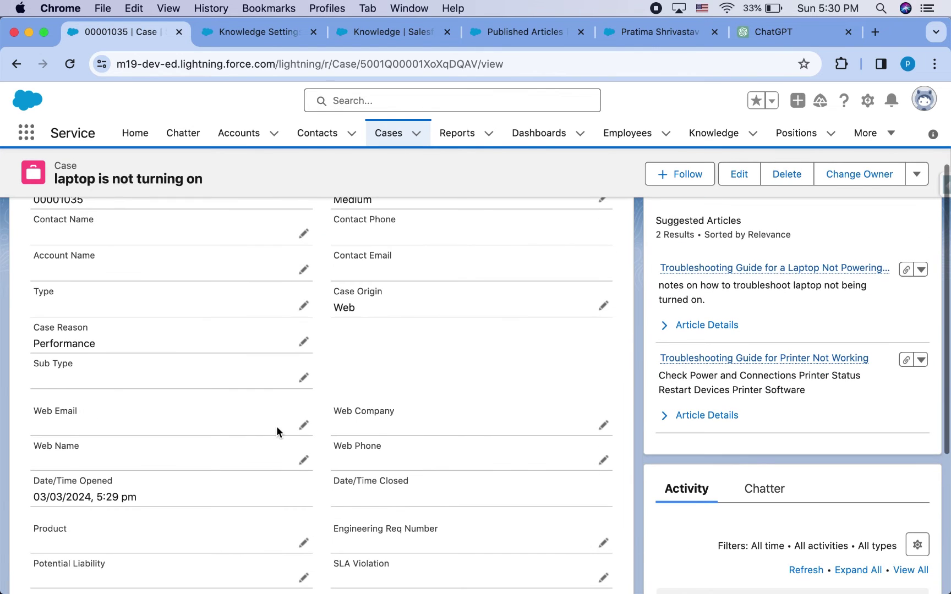
scroll(478, 275, "down", 10)
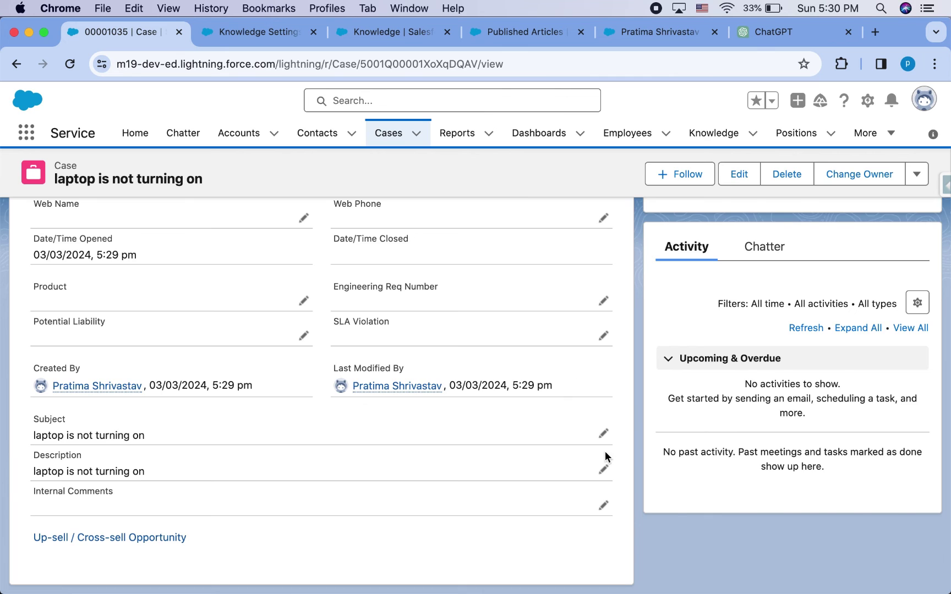
scroll(604, 451, "up", 13)
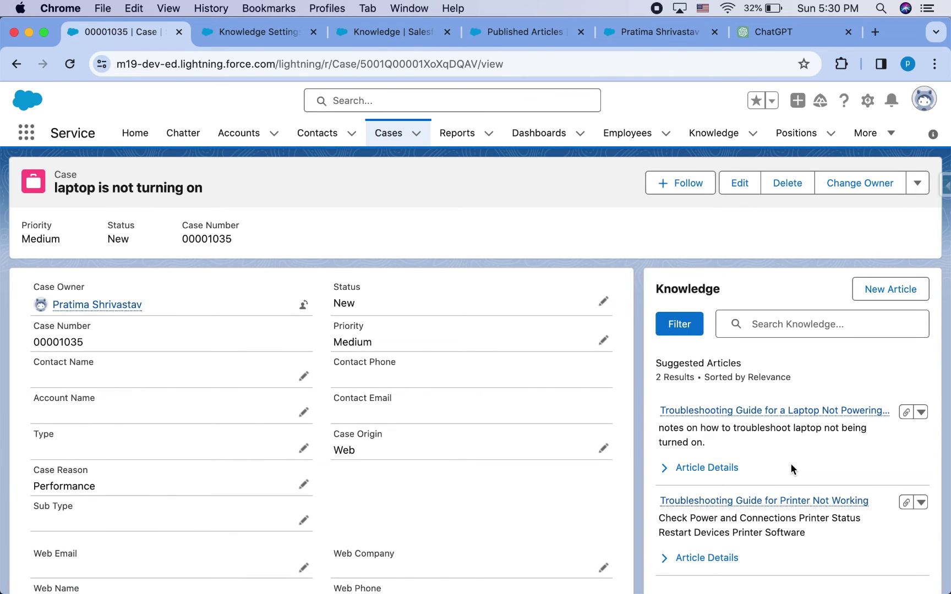
scroll(791, 468, "down", 1)
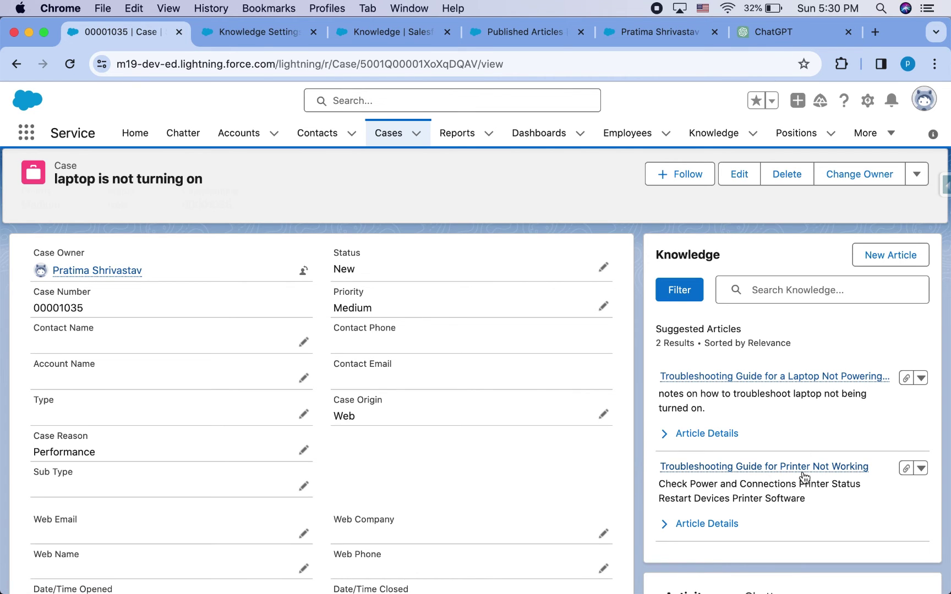
mouse_move(811, 470)
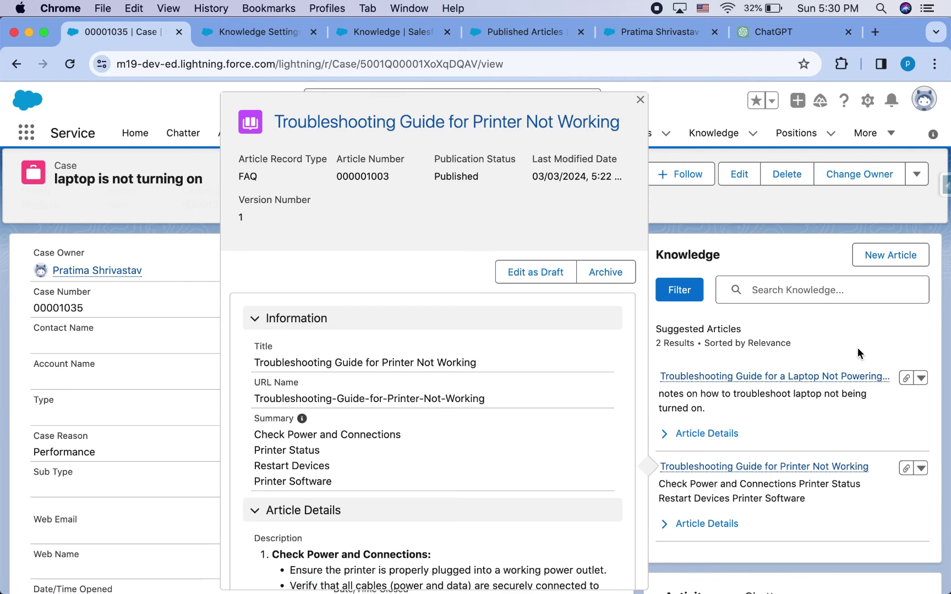
Shorten the case's subject and description to "laptop" and save the case.
scroll(395, 421, "down", 6)
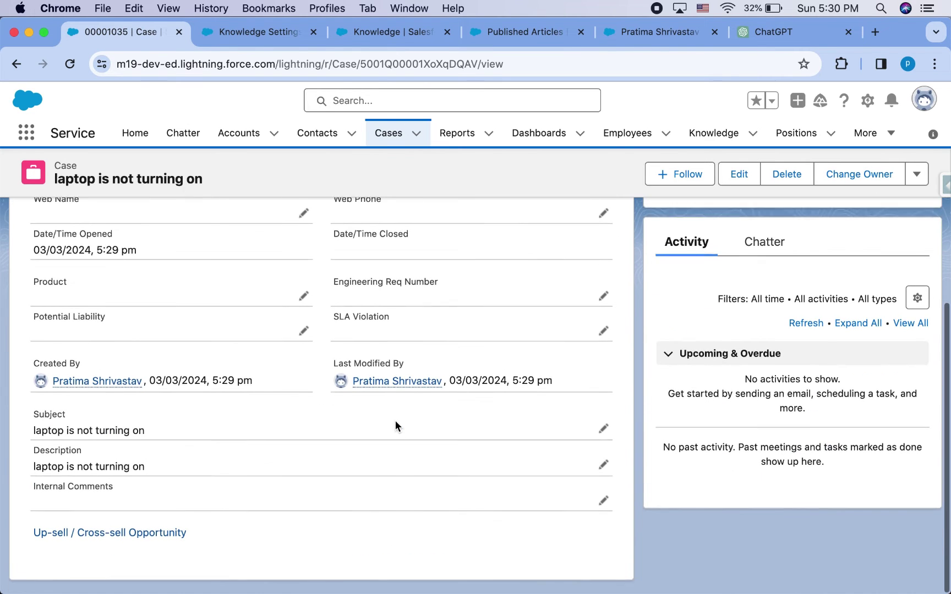
left_click(603, 434)
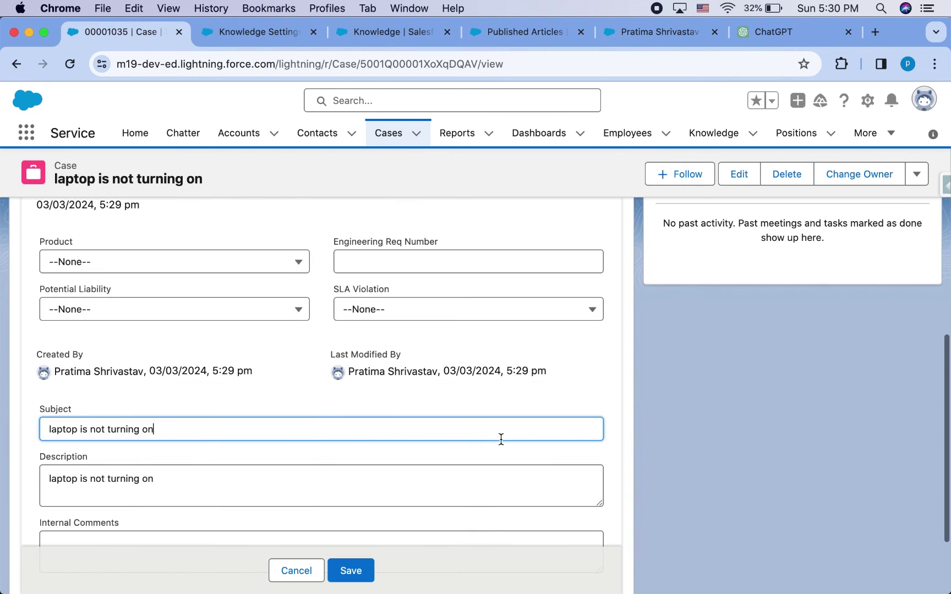
left_click_drag(78, 432, 233, 453)
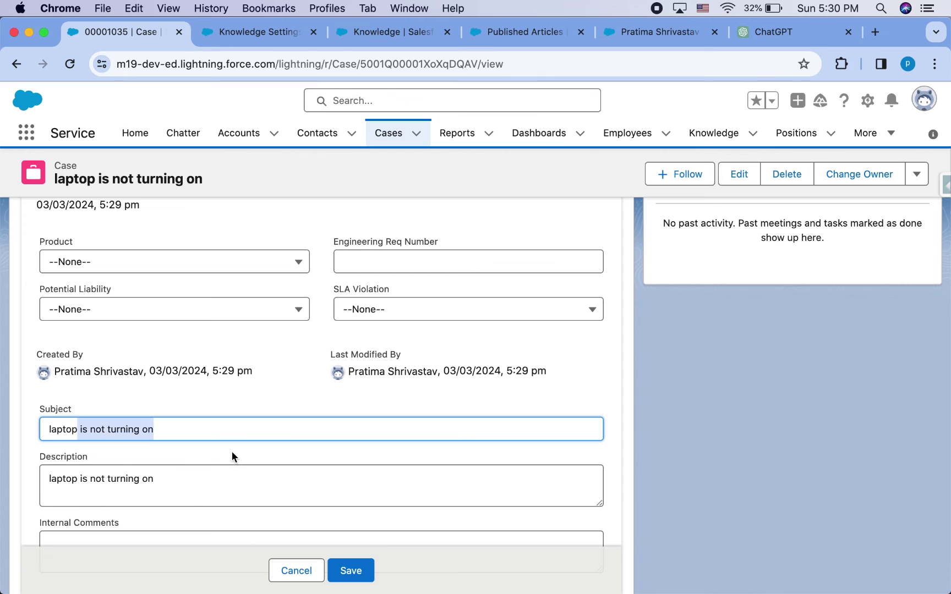
key("BackSpace")
left_click_drag(78, 479, 124, 488)
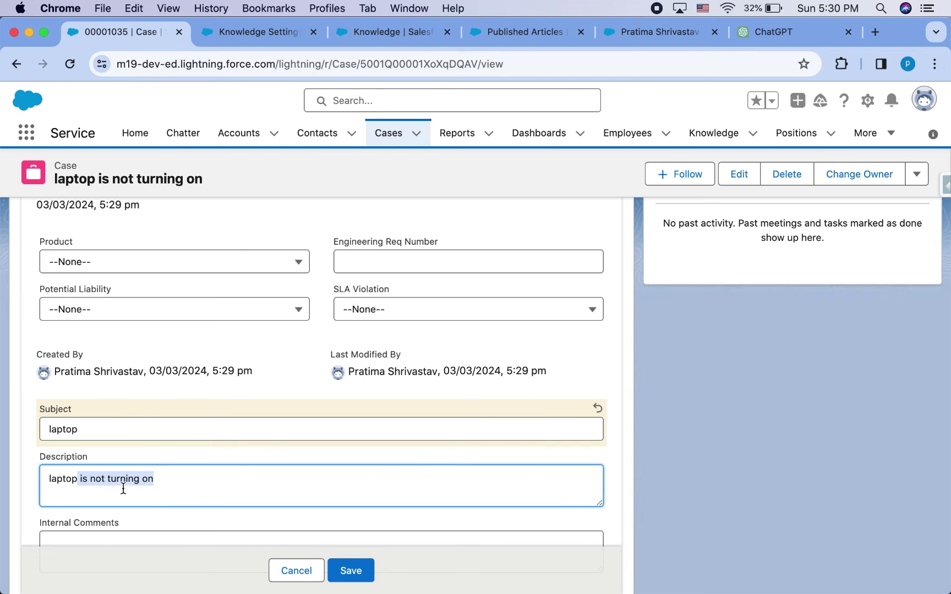
key("BackSpace")
left_click(354, 572)
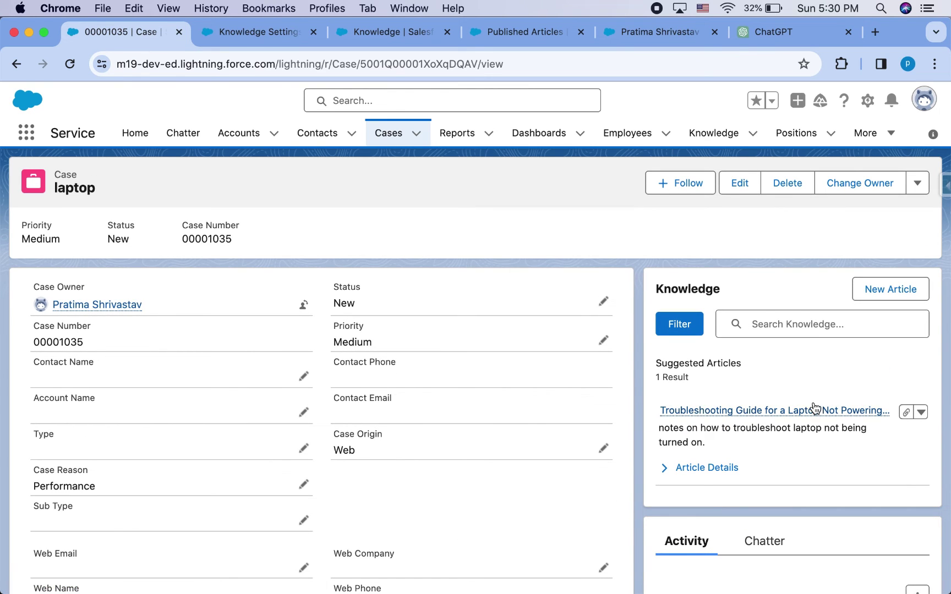
Attach the suggested article "Troubleshooting Guide for a Laptop Not Powering On" to the case.
mouse_move(880, 411)
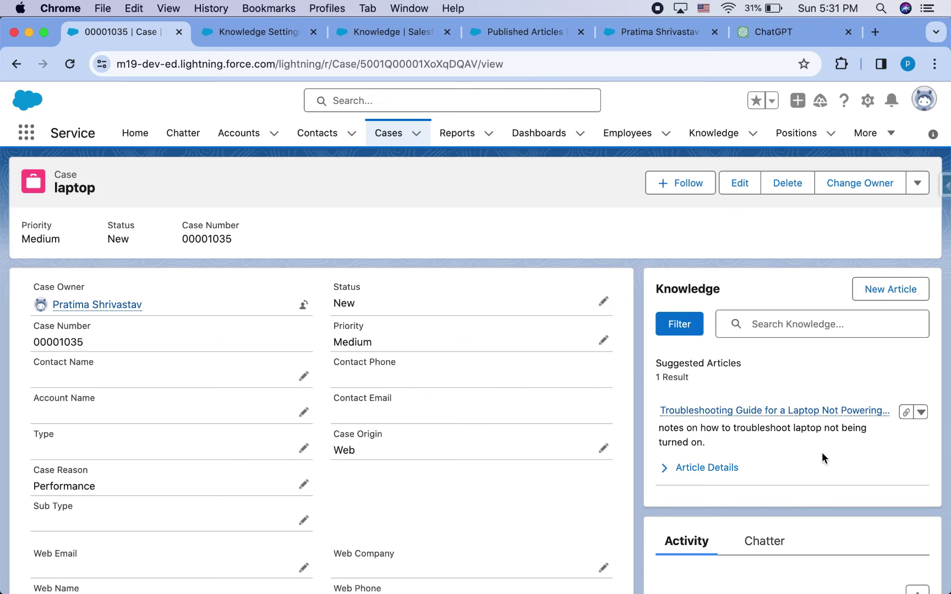
left_click(908, 418)
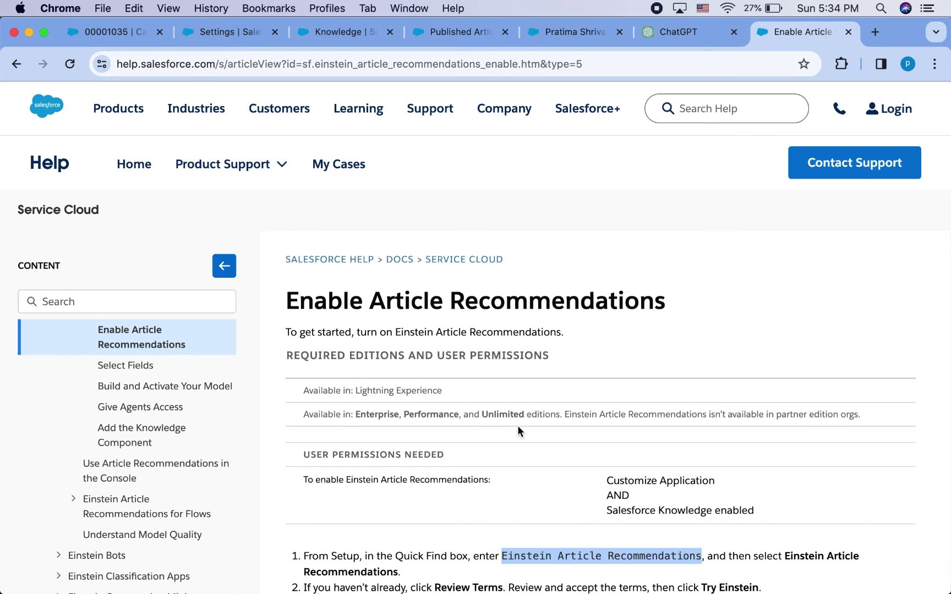
Read the Salesforce Help page "Enable Article Recommendations" for its required editions, permissions and setup steps.
scroll(518, 426, "down", 4)
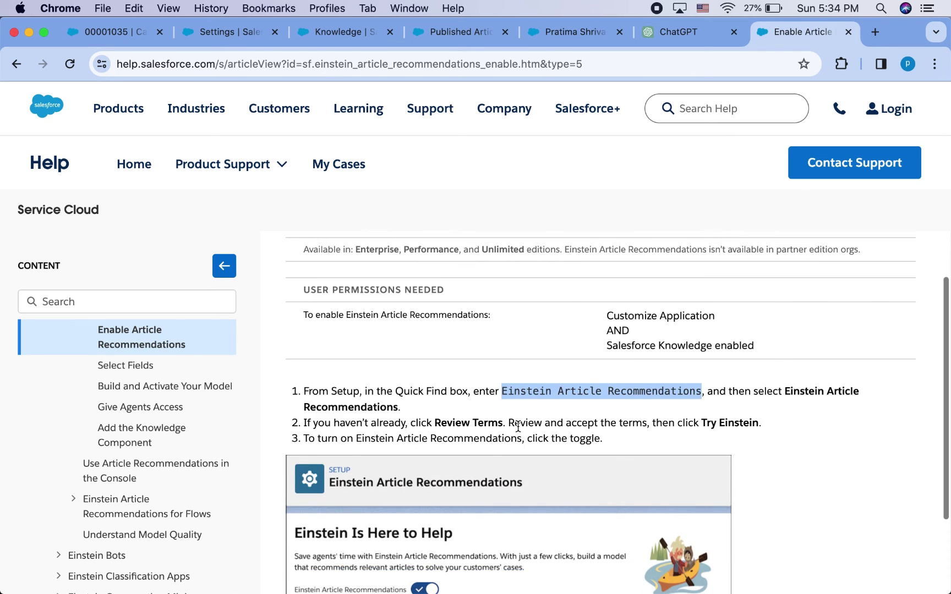
scroll(517, 426, "up", 2)
scroll(517, 427, "down", 2)
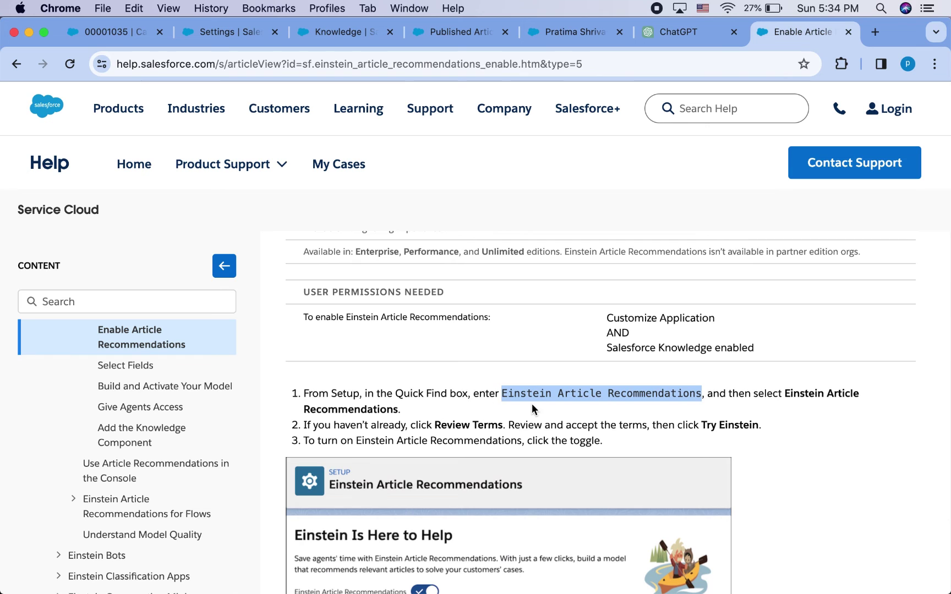
scroll(605, 408, "down", 2)
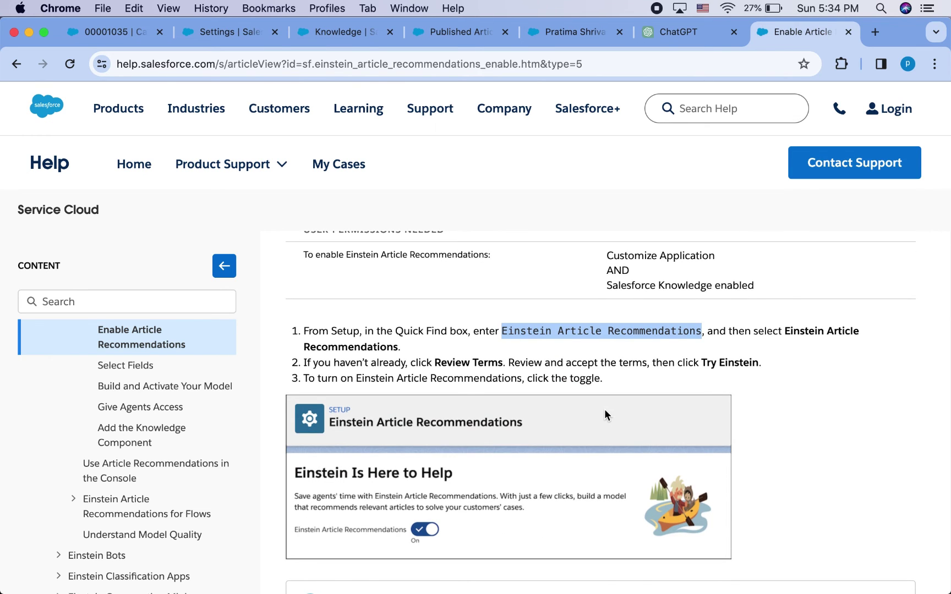
scroll(604, 414, "down", 3)
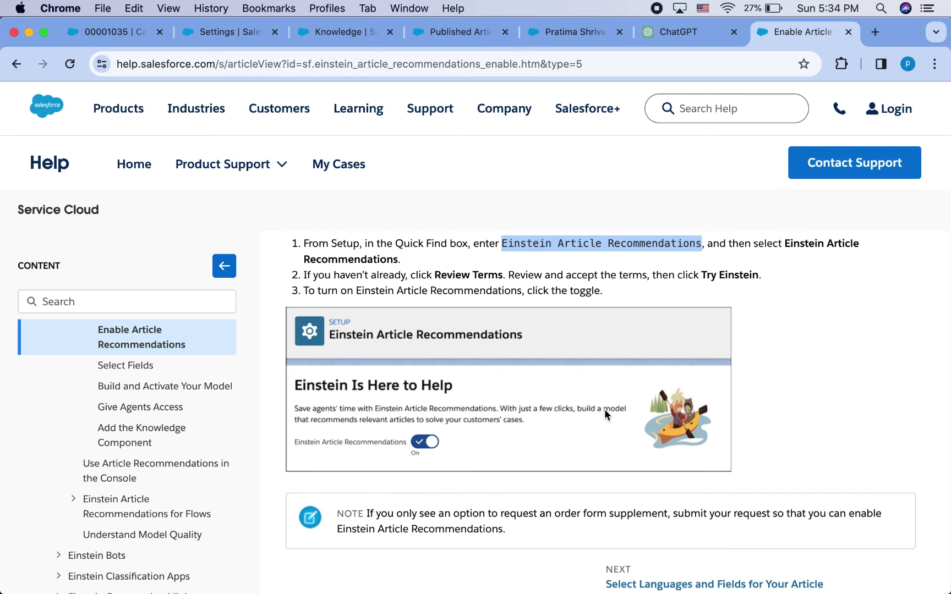
scroll(605, 414, "down", 2)
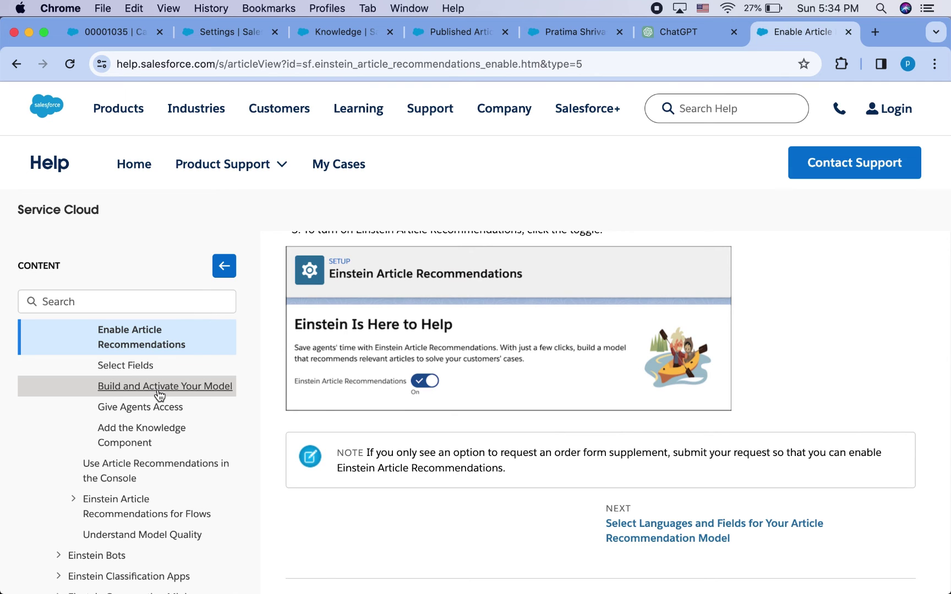
Open the Select Fields help page and read how to choose languages, case fields and knowledge fields for the recommendation model.
left_click(126, 367)
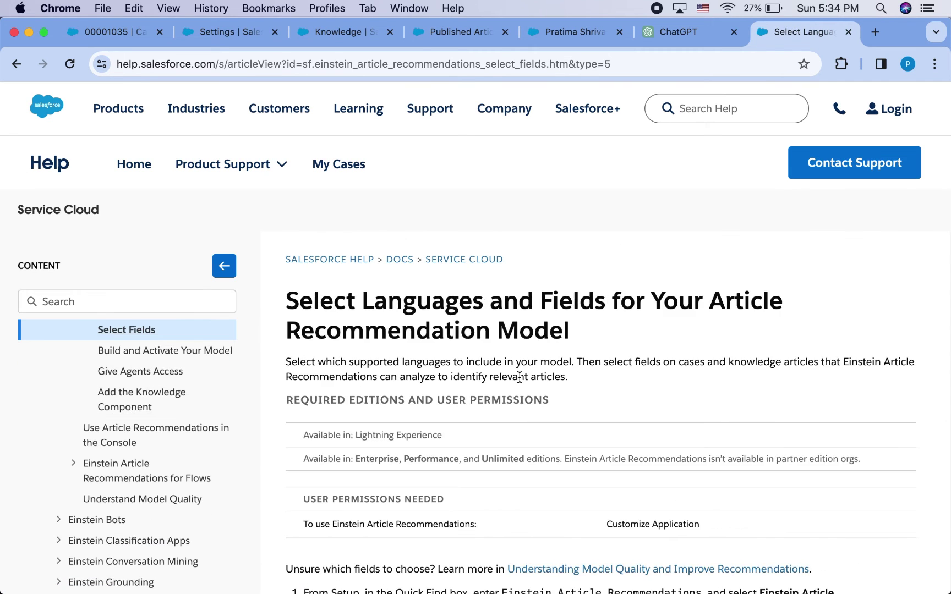
scroll(520, 377, "down", 5)
scroll(519, 376, "down", 2)
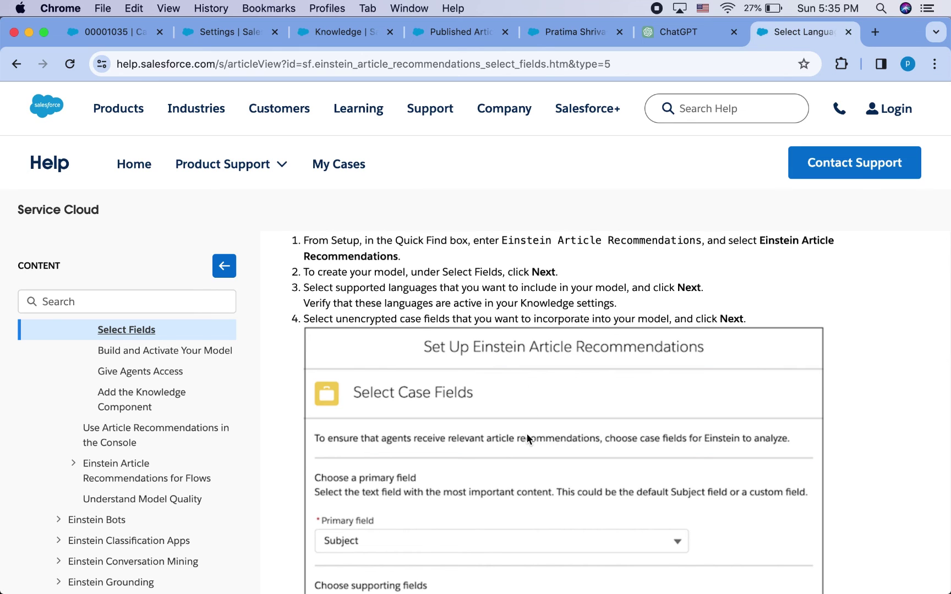
scroll(527, 438, "down", 2)
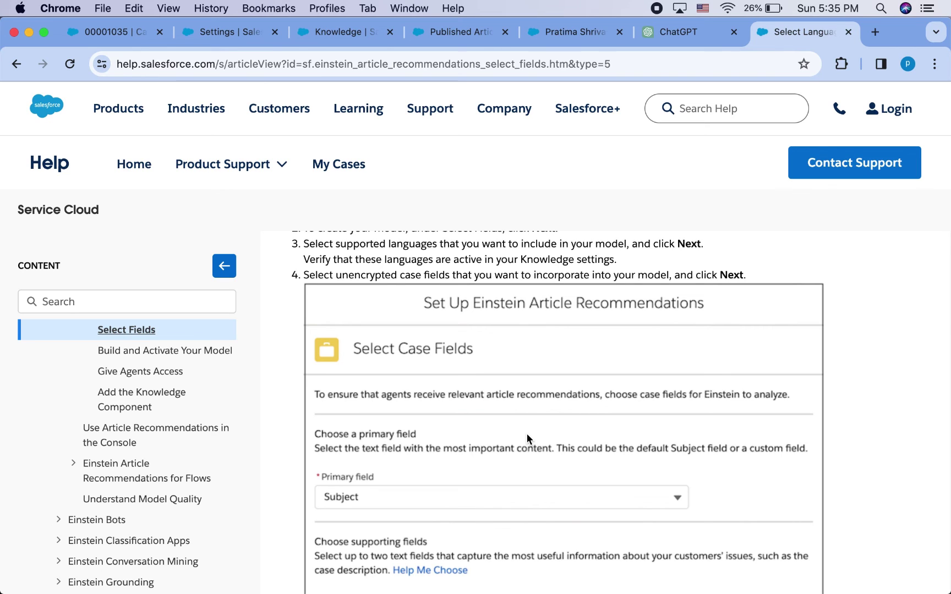
scroll(526, 433, "down", 2)
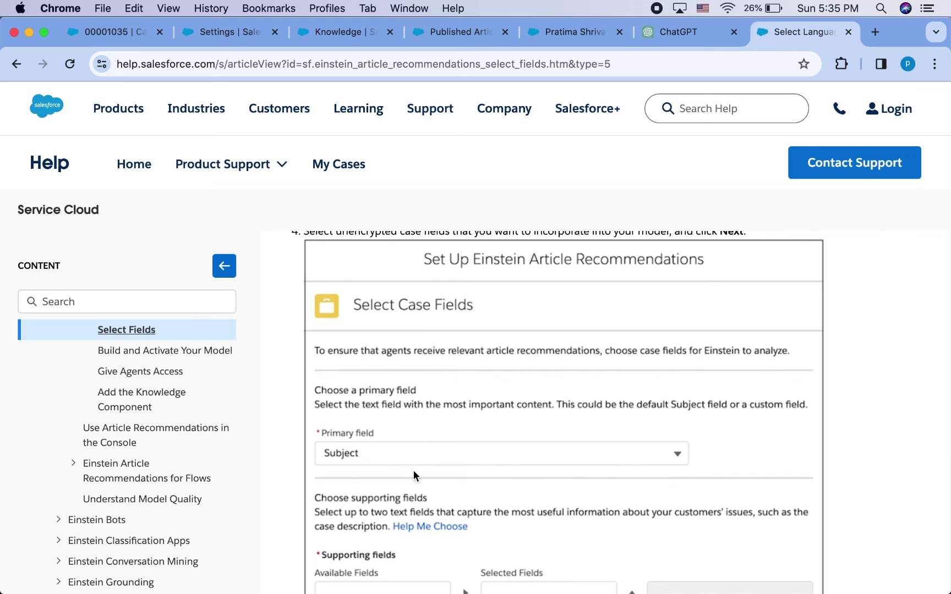
scroll(413, 471, "down", 3)
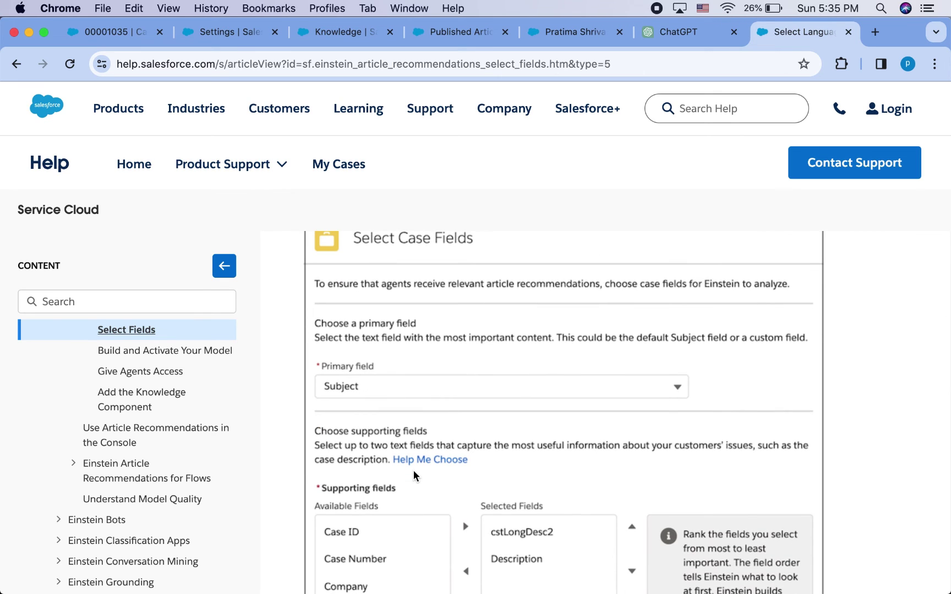
scroll(413, 471, "down", 3)
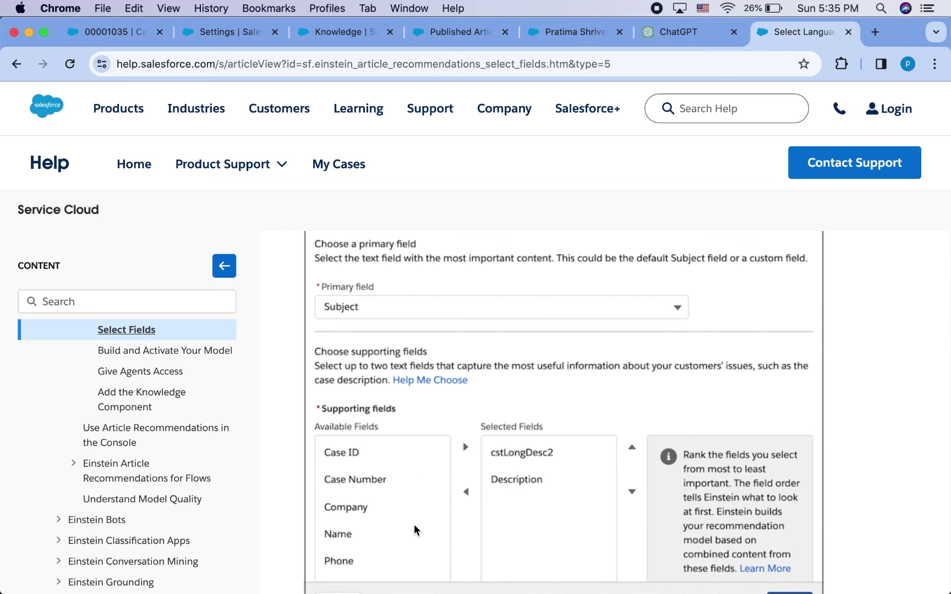
scroll(464, 427, "down", 10)
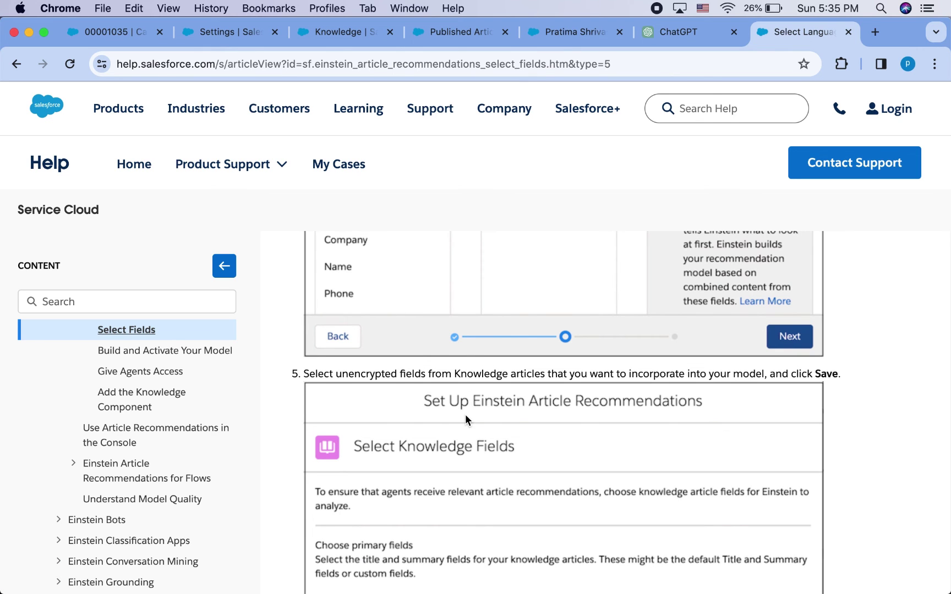
scroll(465, 414, "down", 7)
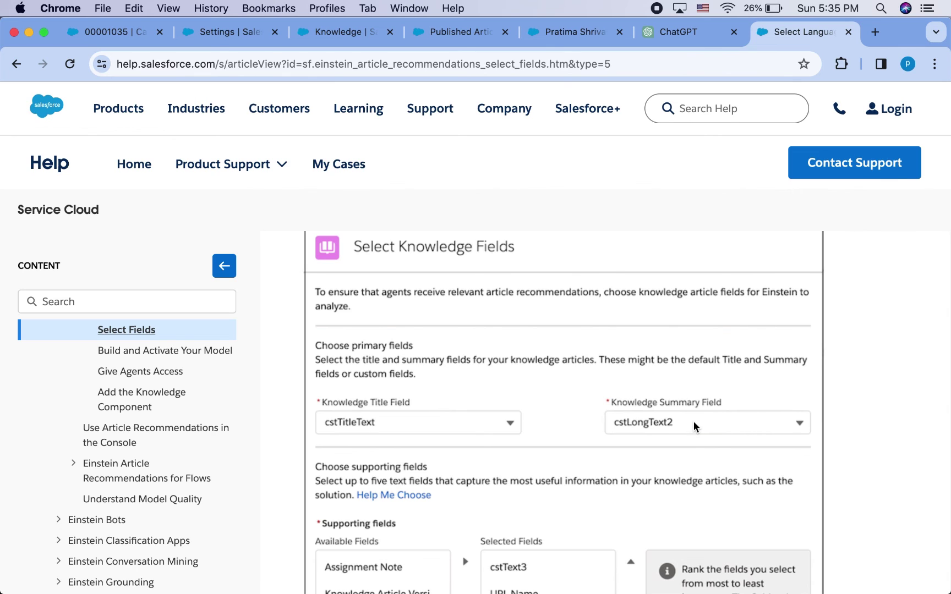
scroll(670, 434, "down", 2)
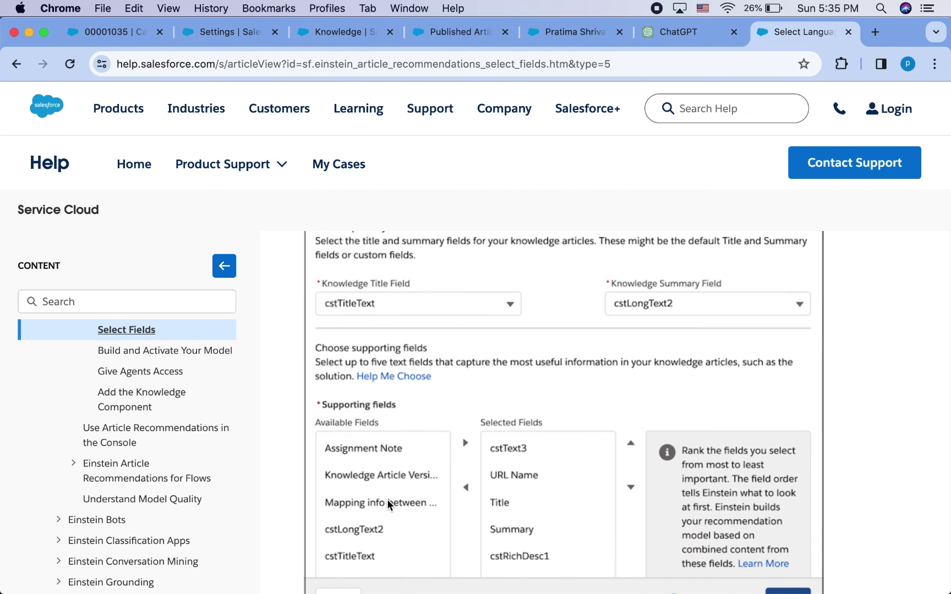
Open the Build and Activate Your Model help page and read how to build the recommendation model and activate it for agents.
left_click(200, 358)
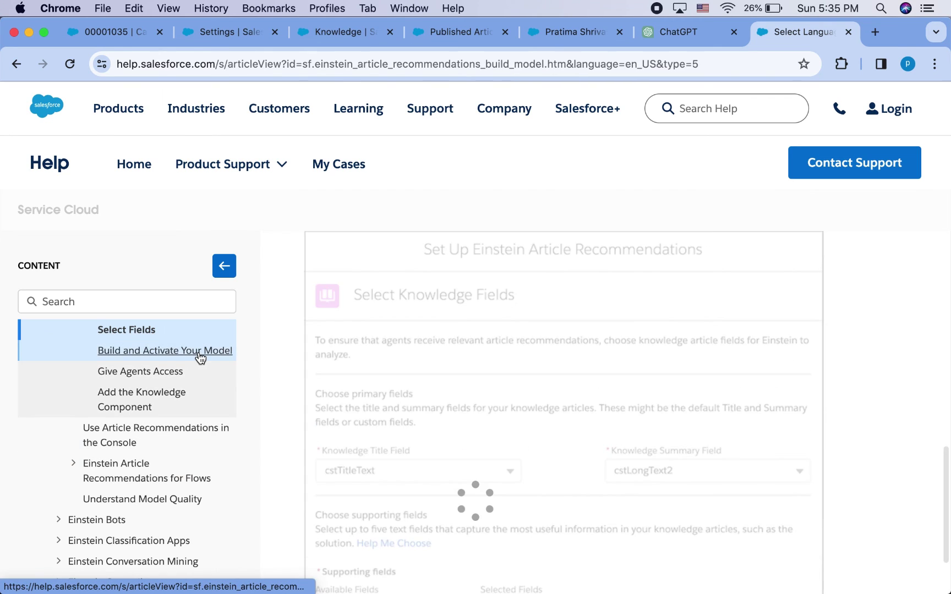
scroll(435, 414, "down", 2)
scroll(435, 414, "down", 2)
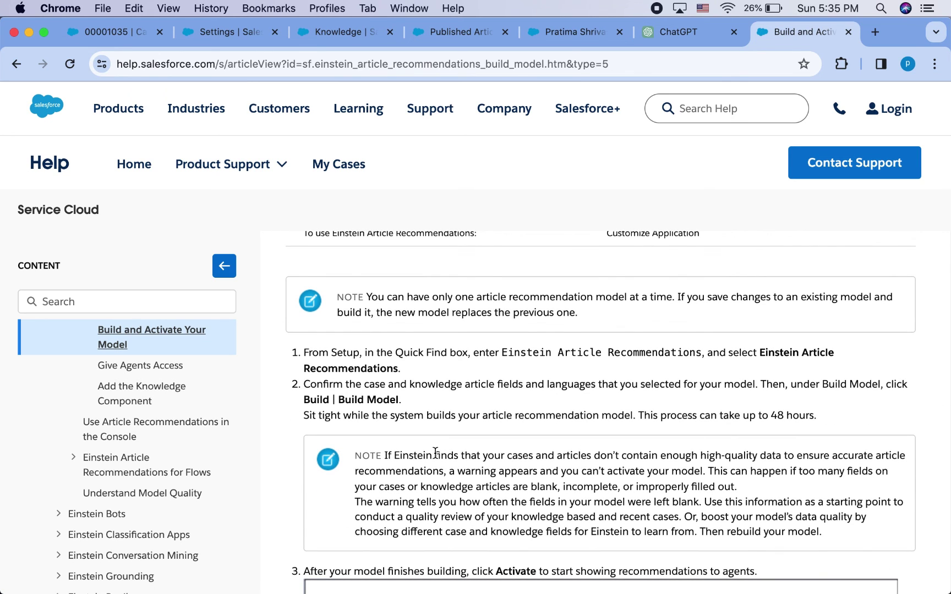
scroll(435, 452, "down", 10)
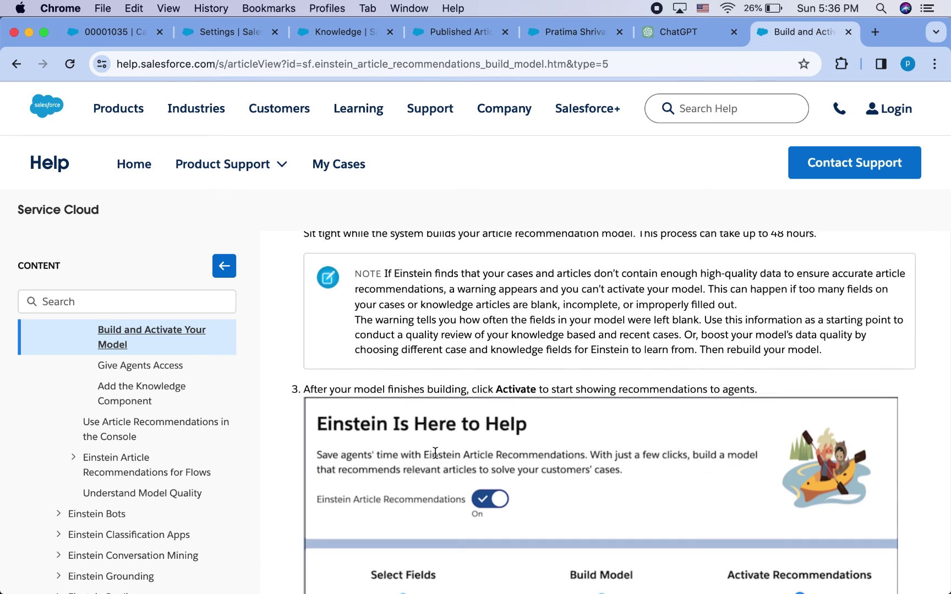
scroll(434, 453, "down", 3)
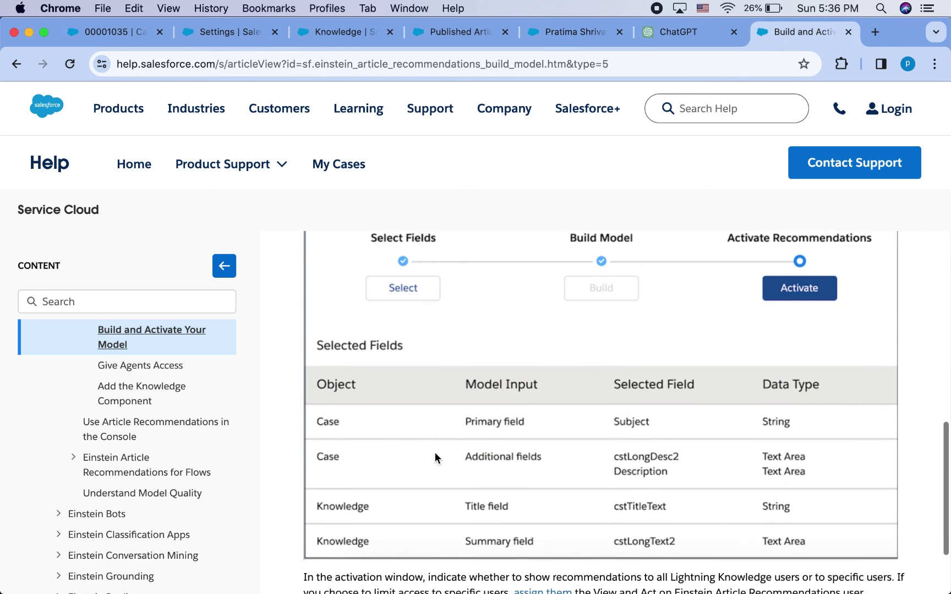
Open the Give Agents Access help page and read how to grant article recommendations to all Lightning Knowledge users or specific users.
left_click(164, 373)
scroll(502, 456, "down", 5)
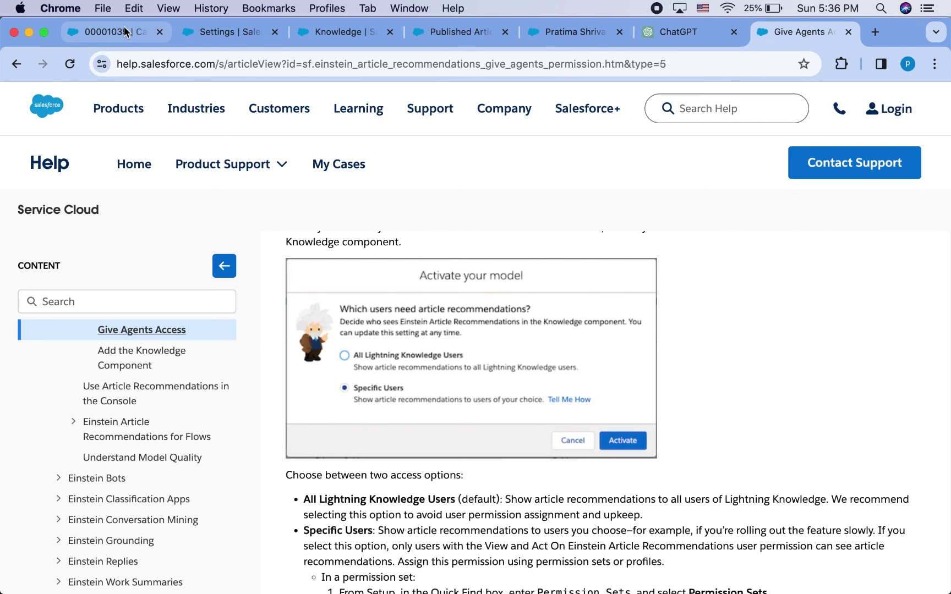
left_click(146, 31)
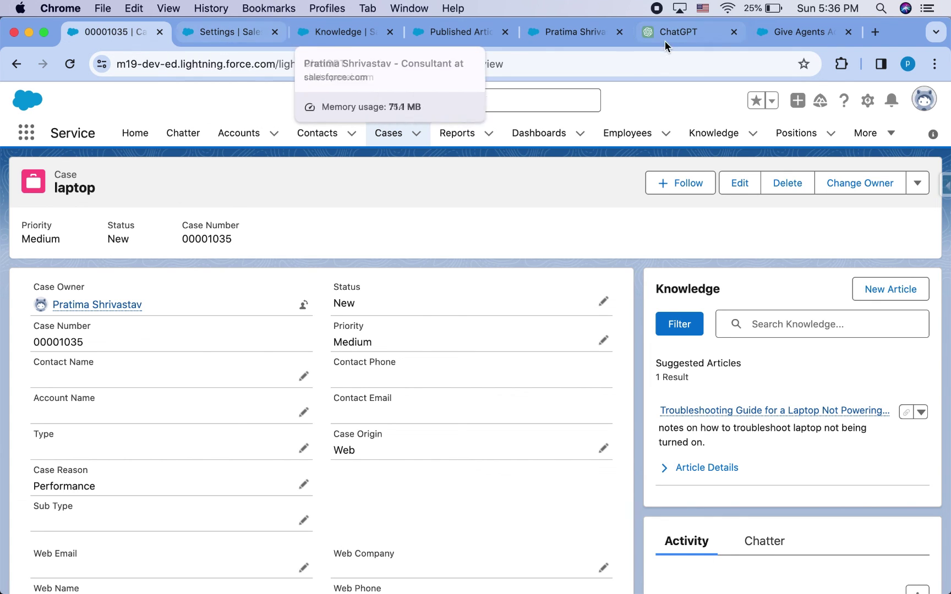
left_click(790, 33)
scroll(408, 481, "down", 5)
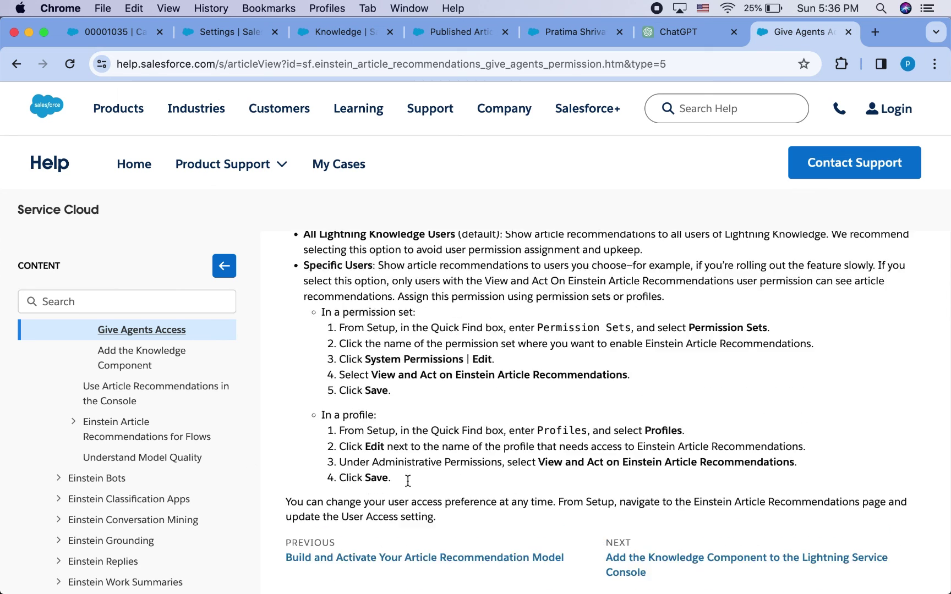
Open the help page on using article recommendations in the console and read how agents attach, edit or reject recommended articles.
scroll(407, 481, "down", 3)
left_click(116, 402)
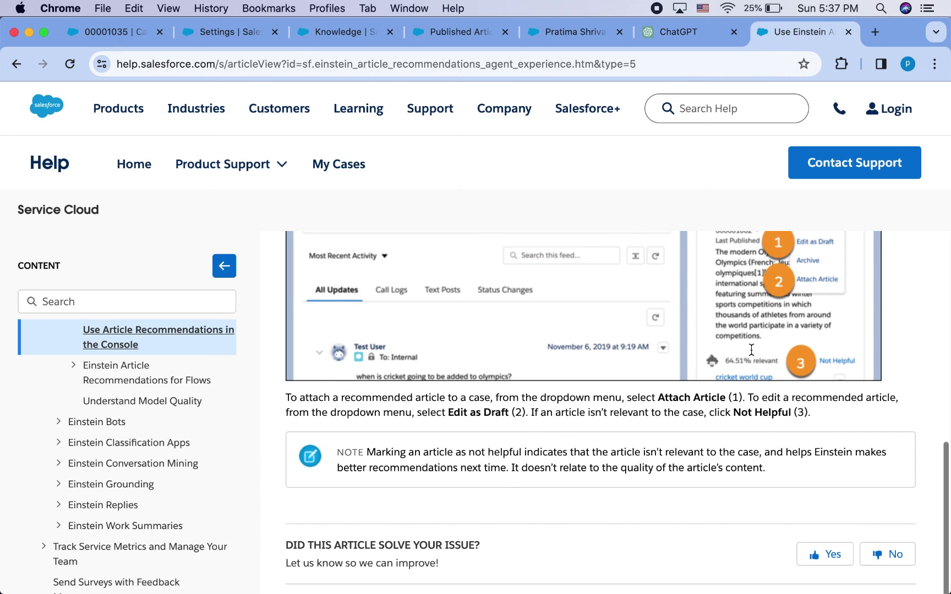
scroll(754, 344, "up", 2)
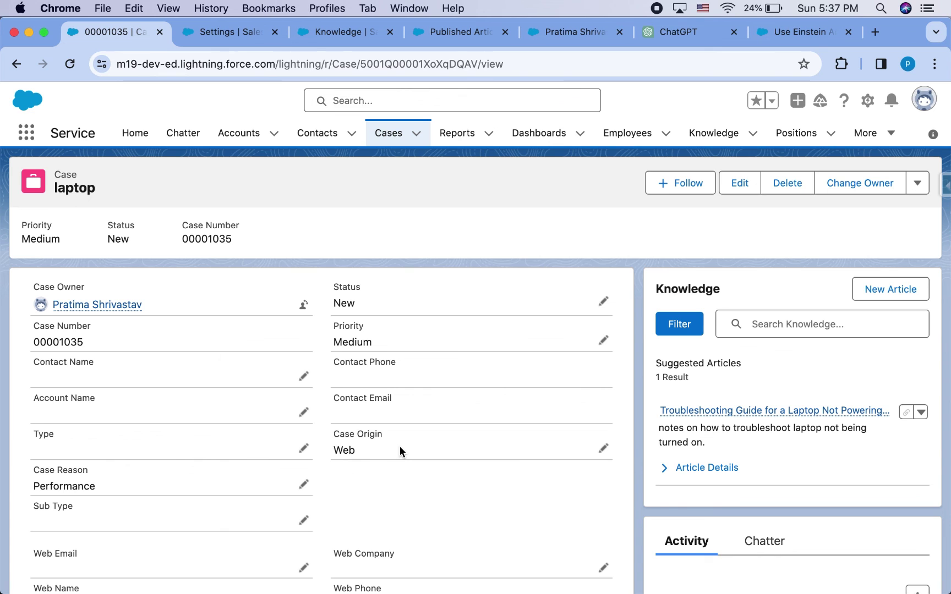
Open the Knowledge article "Troubleshooting Guide for a Laptop Not Powering On" and compare its URL Name with the record ID in the page address.
left_click(717, 139)
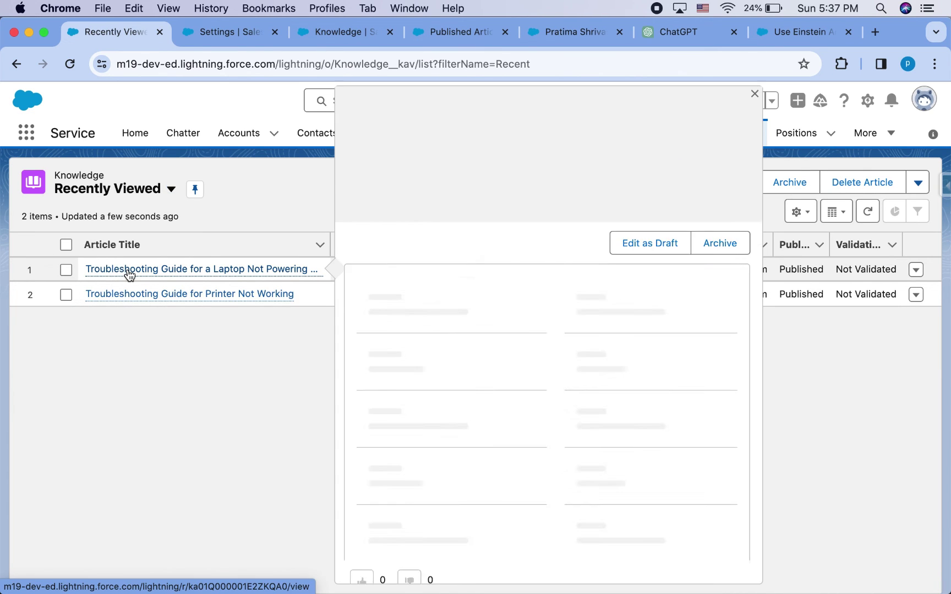
left_click(127, 271)
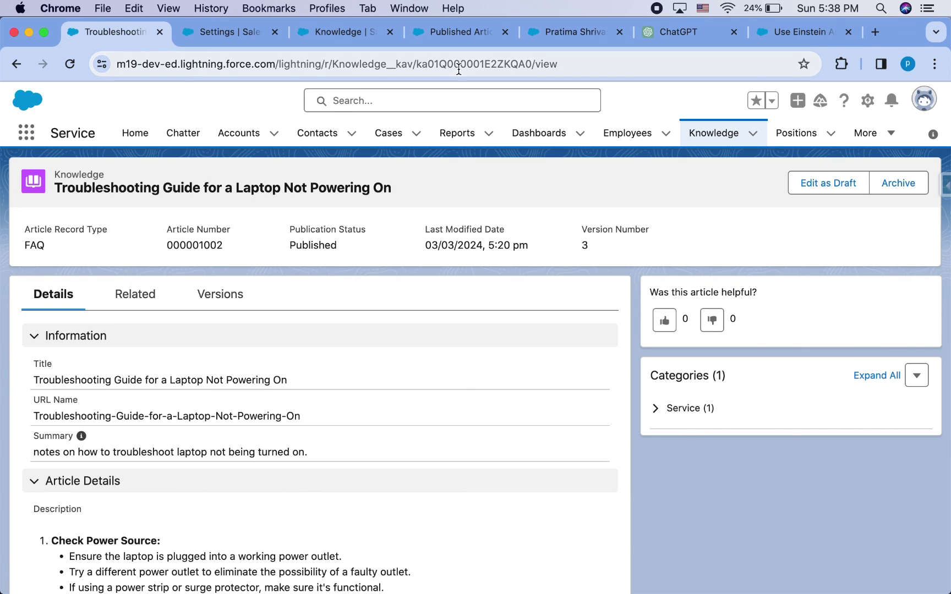
double_click(470, 64)
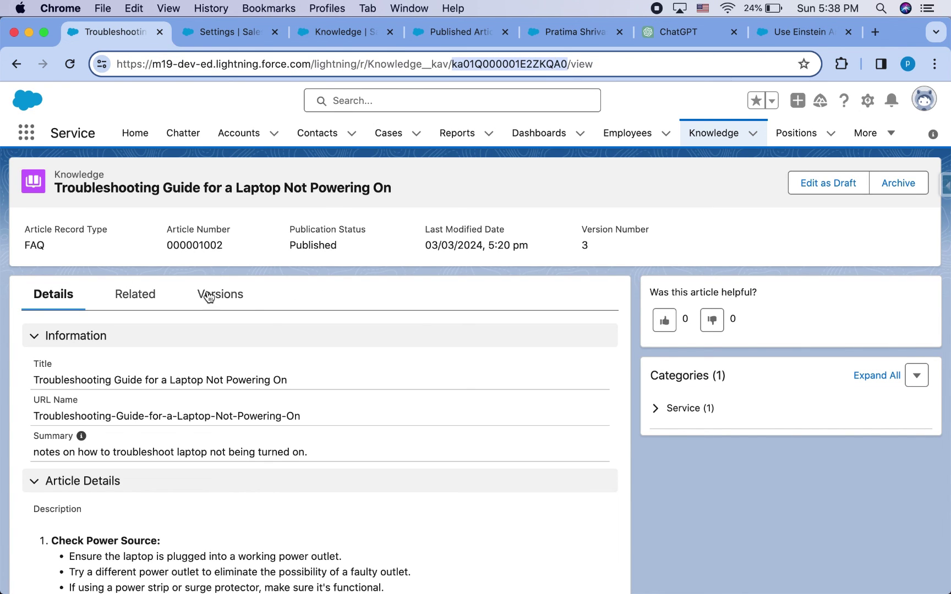
left_click(538, 65)
double_click(537, 65)
double_click(105, 416)
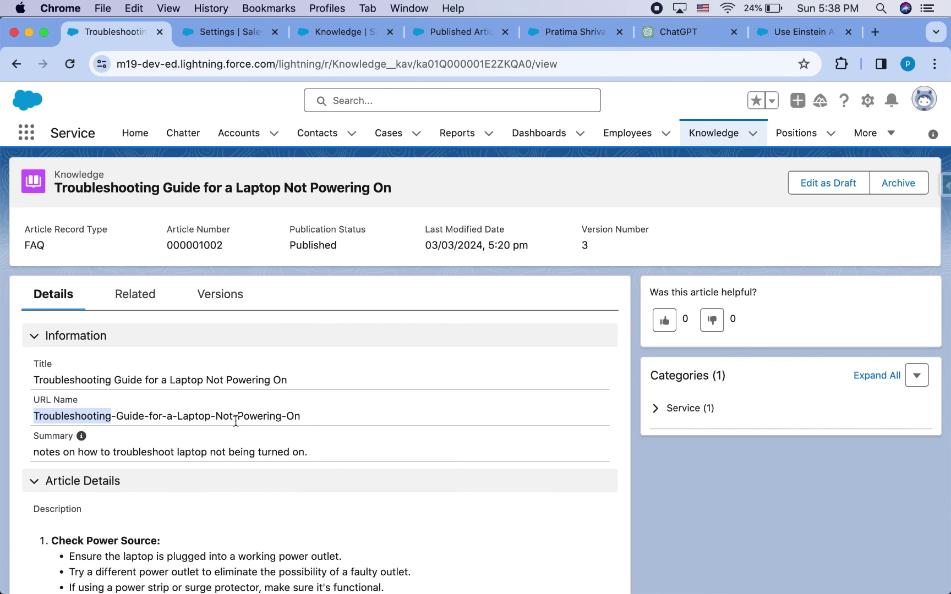
double_click(497, 65)
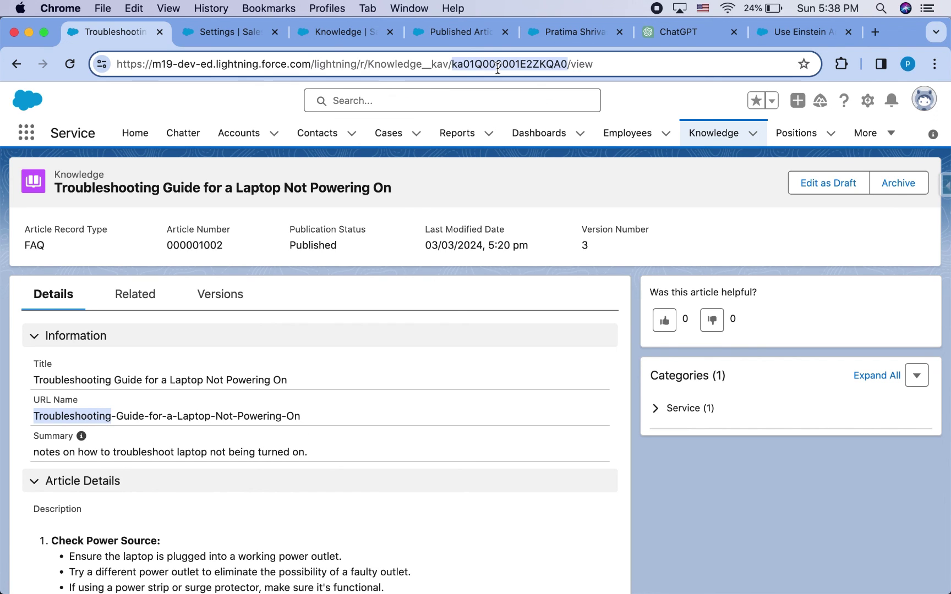